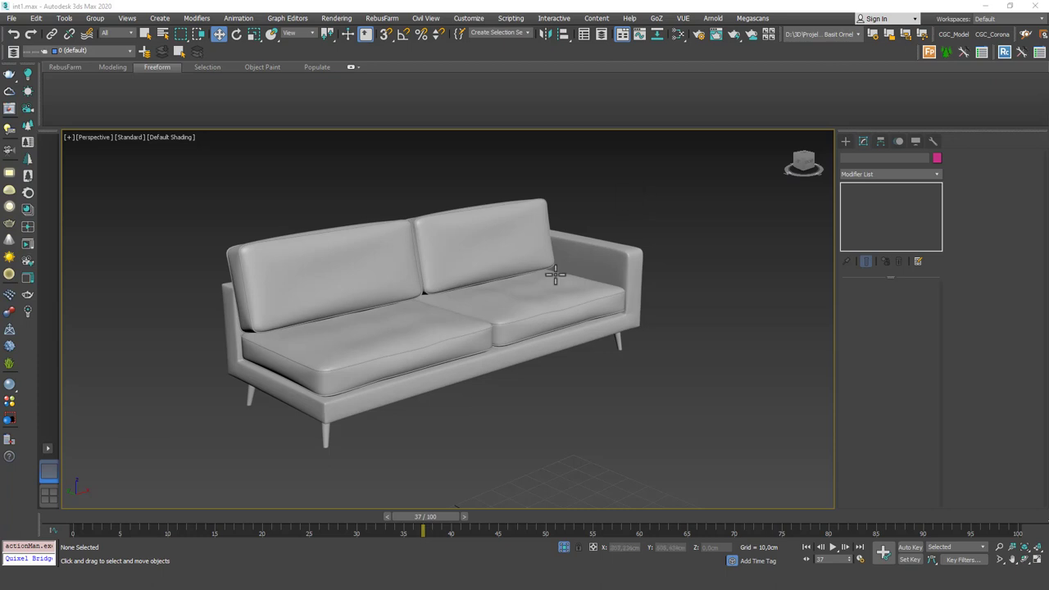
Switch to the untitled cloth simulation scene and delete the teapot, the draped cloth and the ground plane
mouse_move(415, 579)
left_click(519, 535)
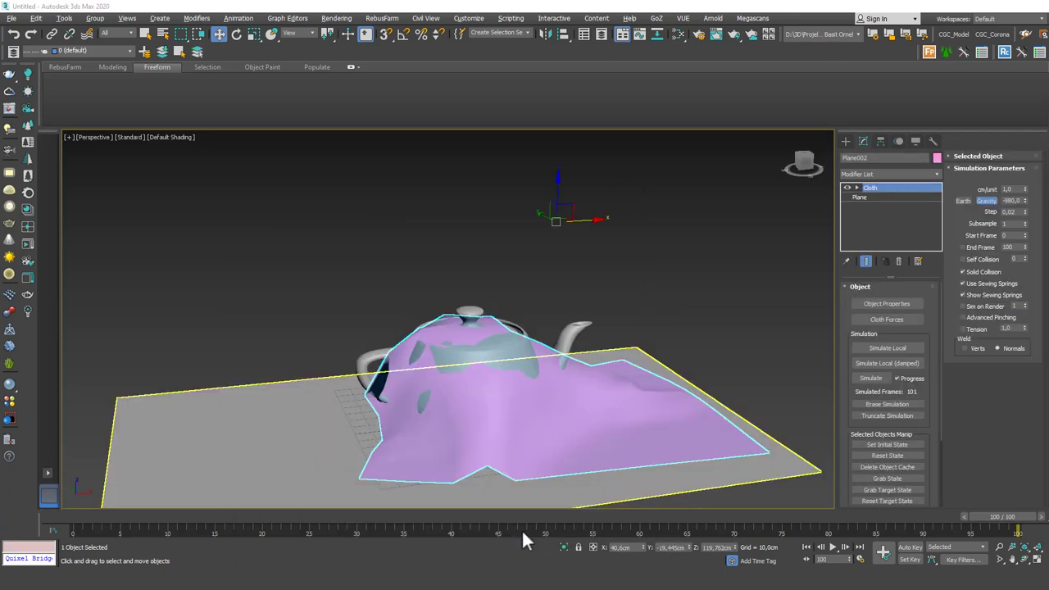
left_click_drag(716, 306, 419, 443)
key("Delete")
key("z")
Create a box on the grid about 62 cm long, 155 cm wide and 11 cm high
left_click(846, 141)
left_click(867, 207)
left_click(541, 199)
left_click_drag(379, 414, 324, 461)
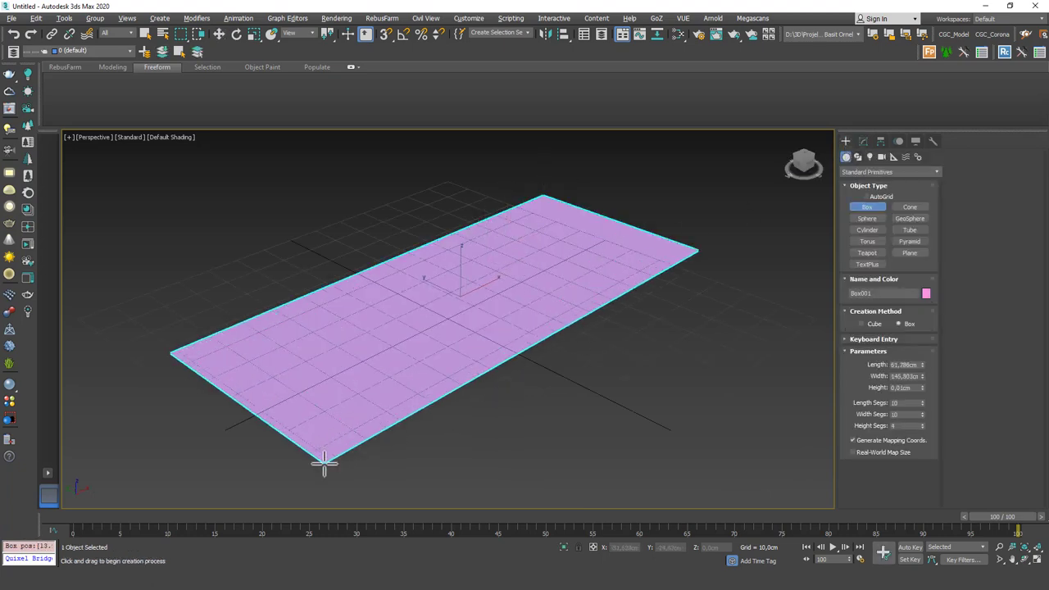
left_click(680, 268)
Set the box's width to 220 cm, its length to 80 cm and its height to 10 cm
left_click(863, 141)
scroll(909, 311, "up", 3)
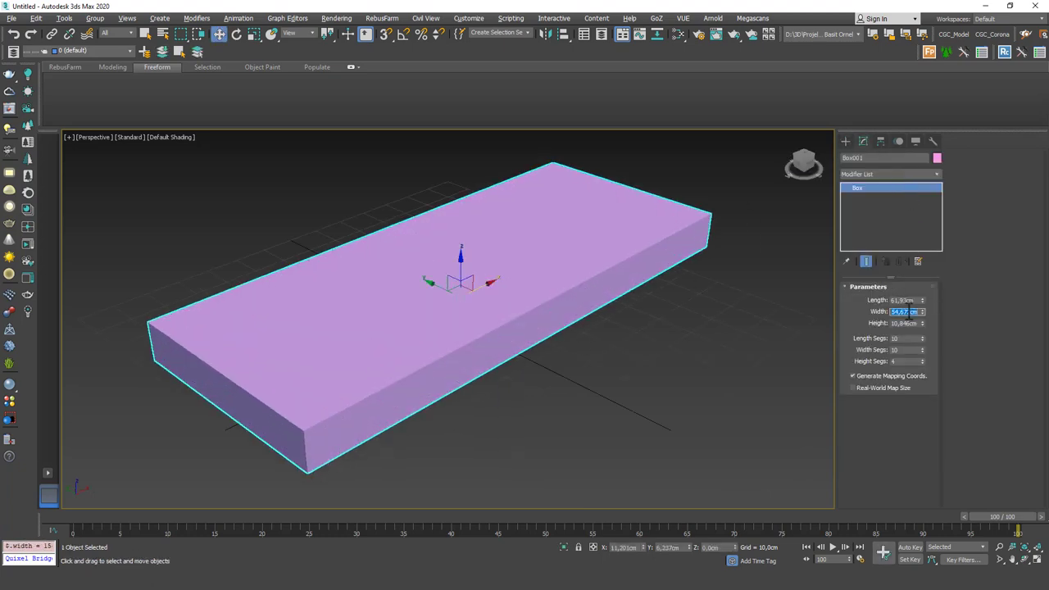
type("220")
key("Return")
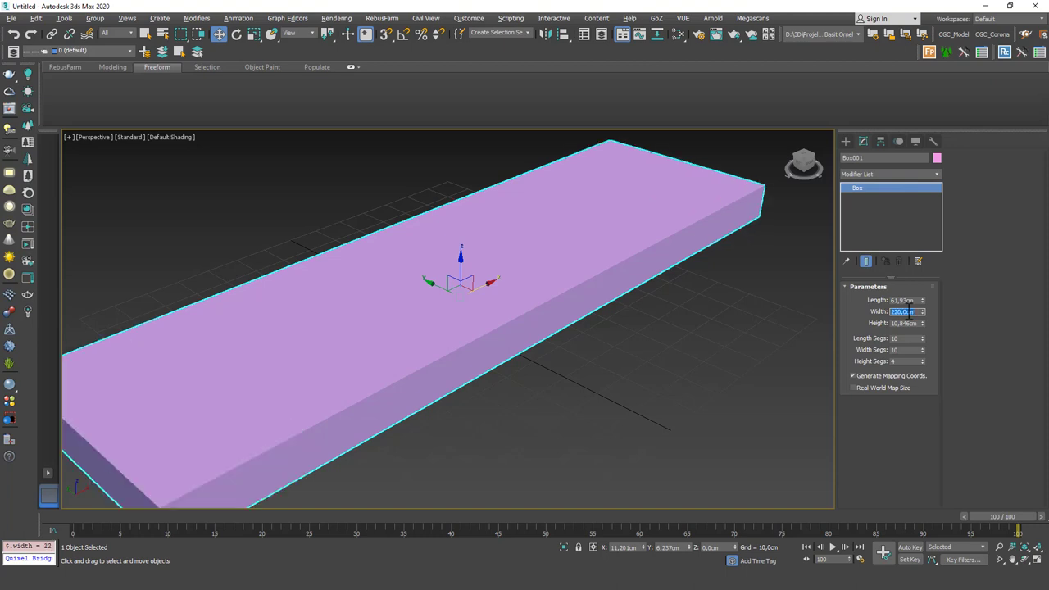
left_click(908, 300)
type("80,0cm")
key("Return")
scroll(577, 270, "down", 3)
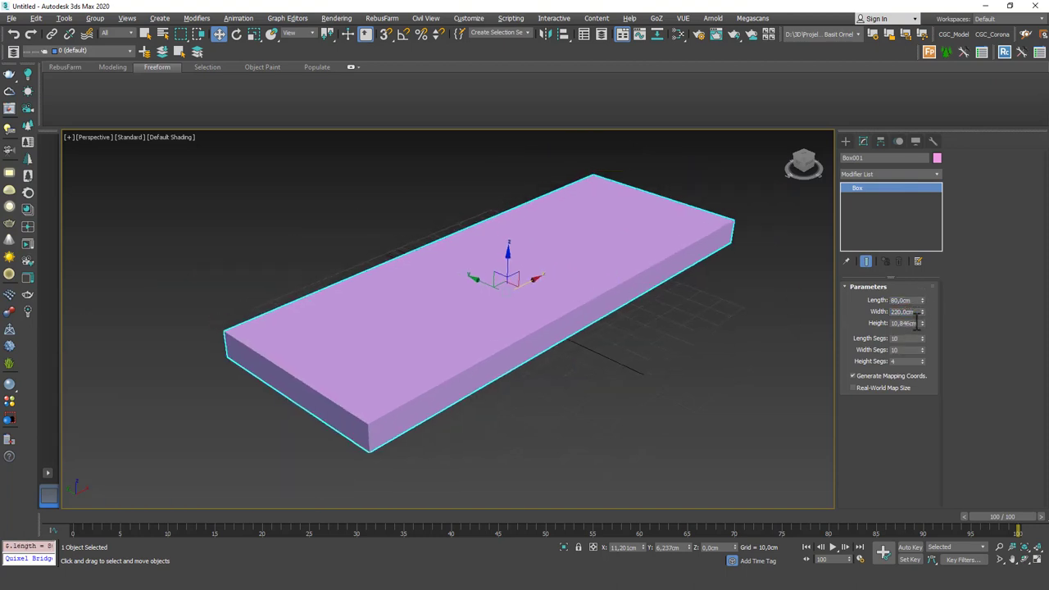
left_click(916, 322)
type("15")
key("Return")
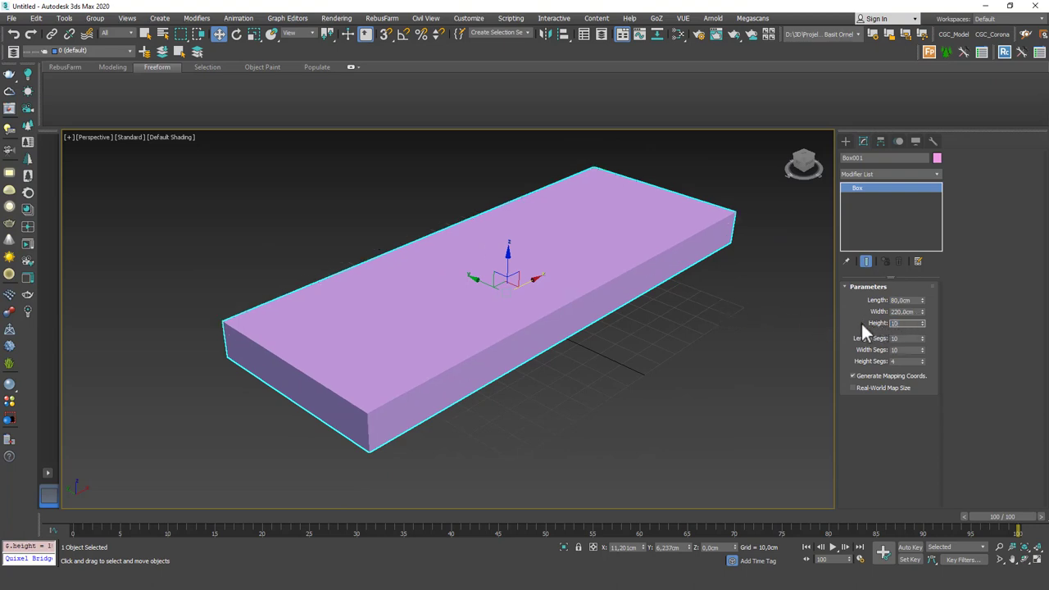
type("10")
key("Return")
Centre the box at X 0 and Y 0, and return the timeline to frame 0
middle_click_drag(579, 278, 557, 311, "alt")
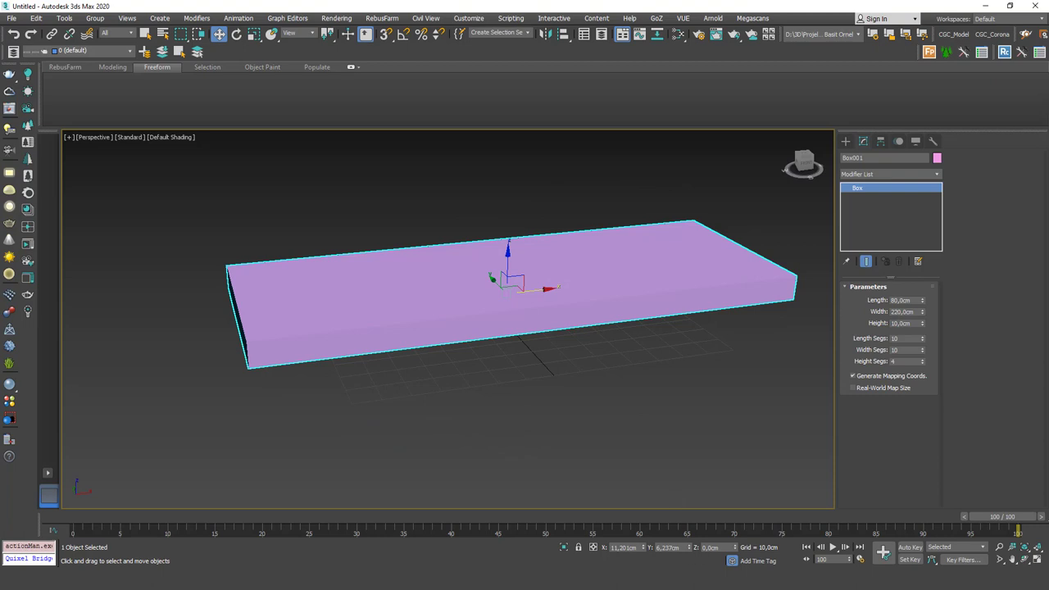
right_click(644, 547)
right_click(687, 548)
mouse_move(556, 354)
middle_mouse_down("alt")
mouse_move(551, 364)
mouse_move(561, 366)
middle_mouse_up("alt")
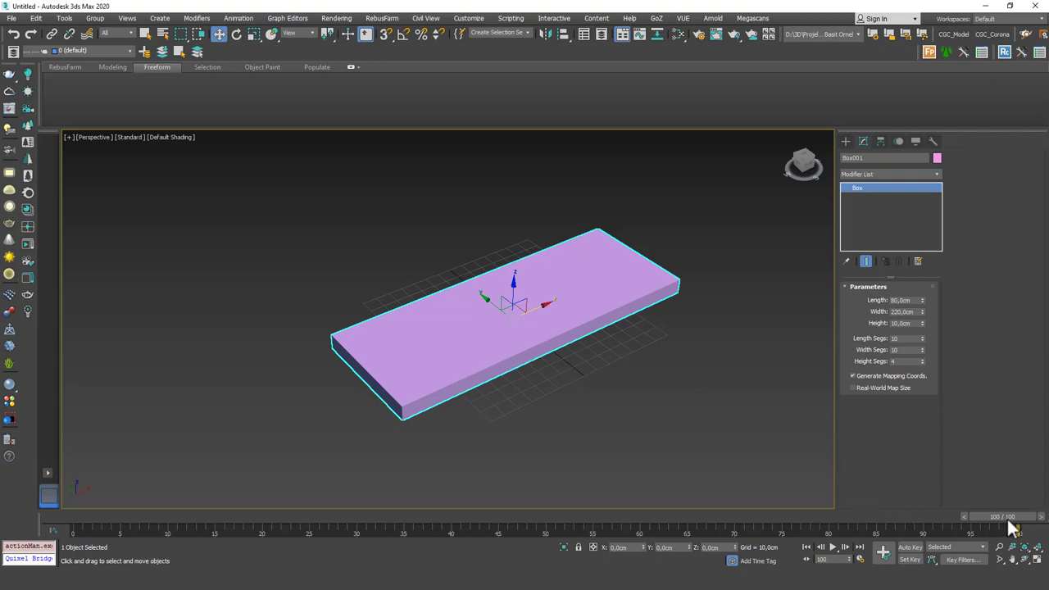
left_click_drag(1008, 518, 53, 503)
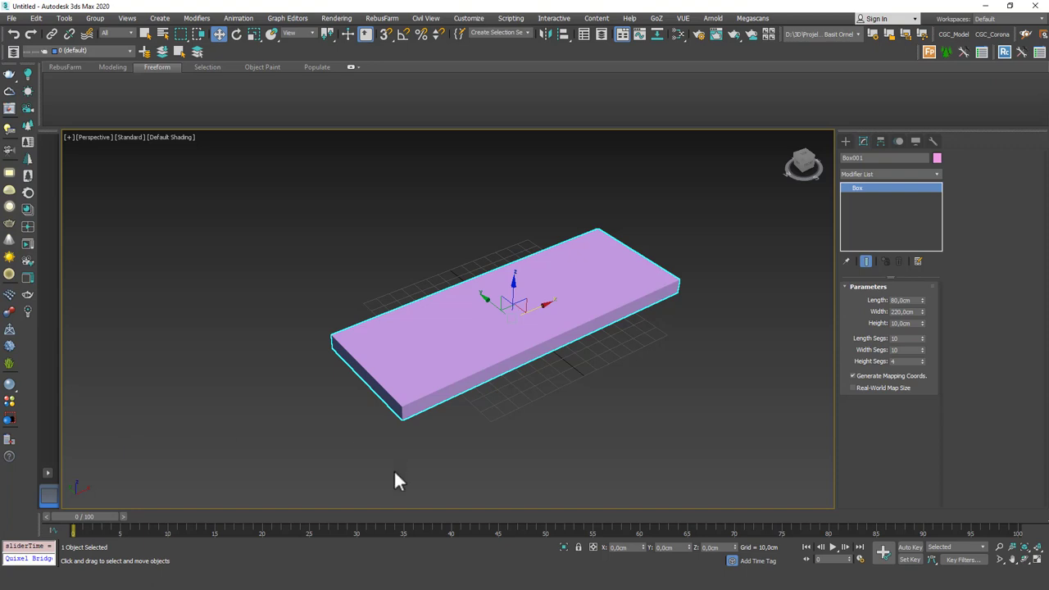
Raise the box above the grid by setting its Z position to 15 cm
mouse_move(532, 347)
middle_mouse_down("alt")
mouse_move(539, 314)
mouse_move(534, 336)
middle_mouse_up("alt")
scroll(538, 314, "up", 3)
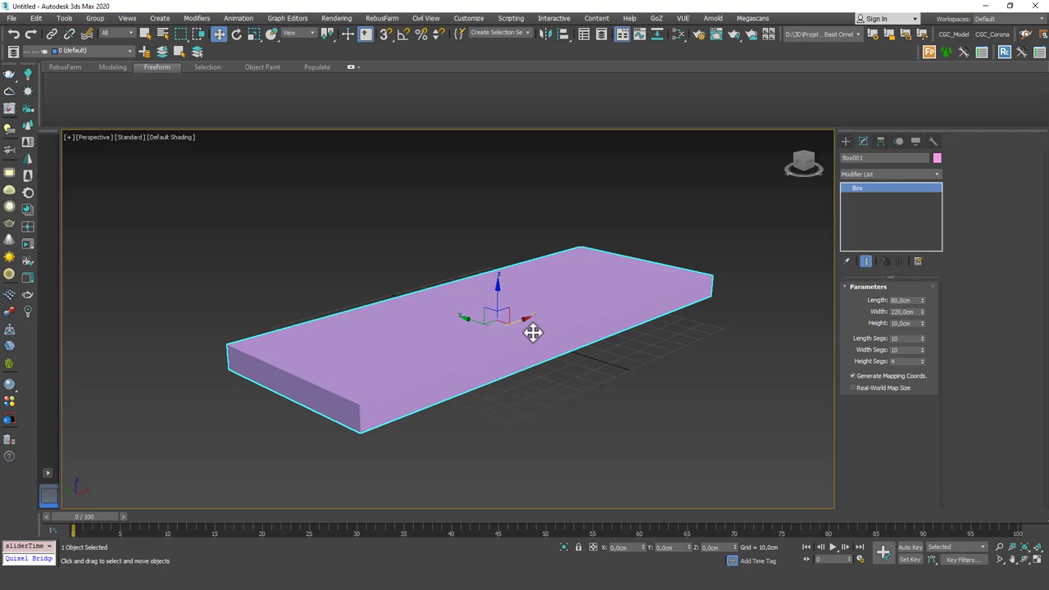
left_click(721, 548)
type("15")
key("Return")
middle_click_drag(531, 286, 516, 328, "alt")
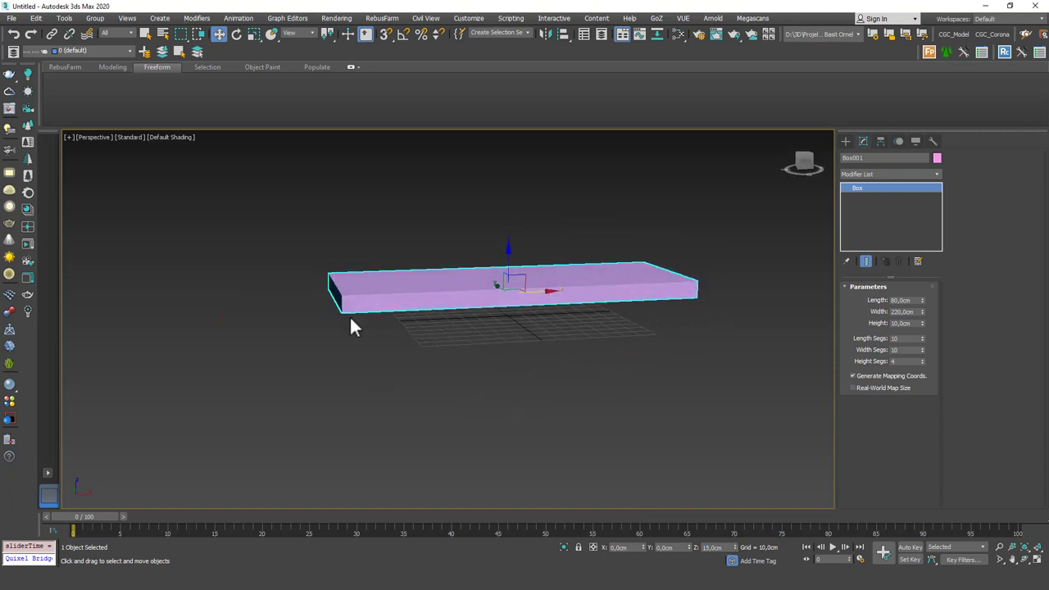
Try lowering the box along Z towards the grid, and undo the move
scroll(480, 319, "up", 3)
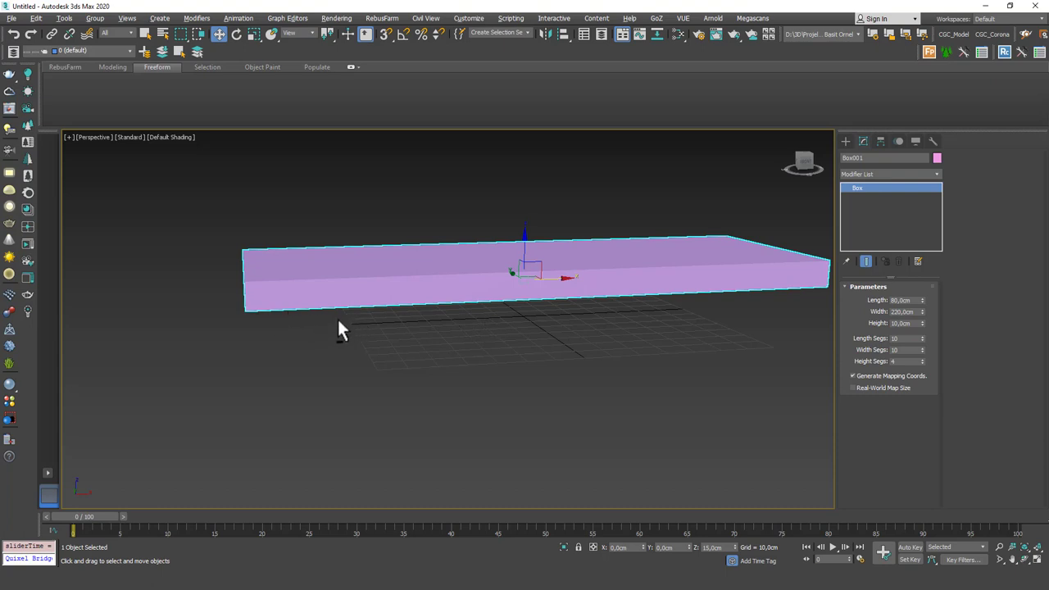
middle_click_drag(338, 320, 340, 311, "alt")
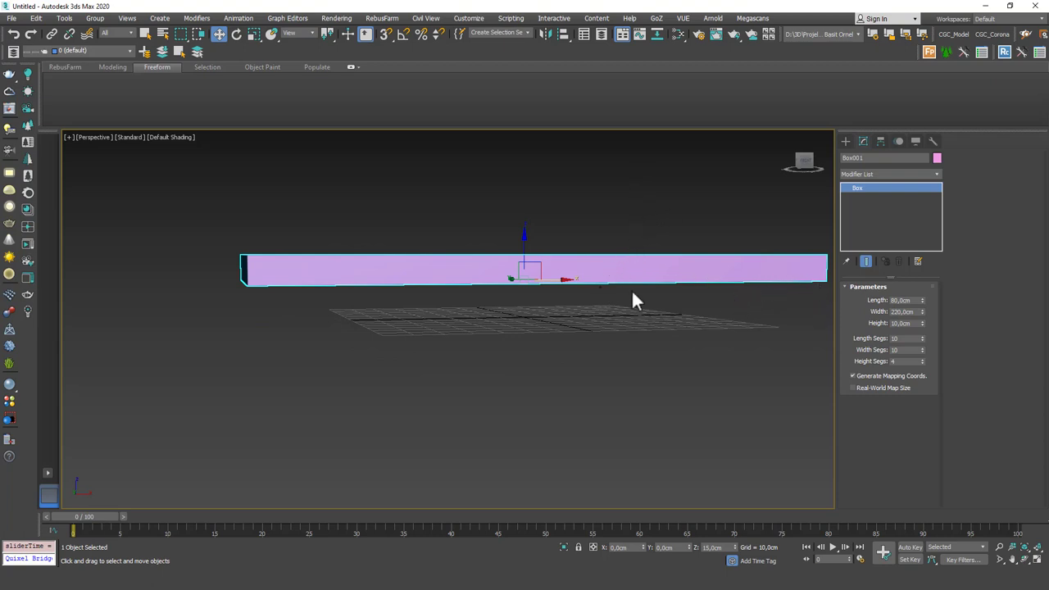
middle_click_drag(464, 267, 476, 276, "alt")
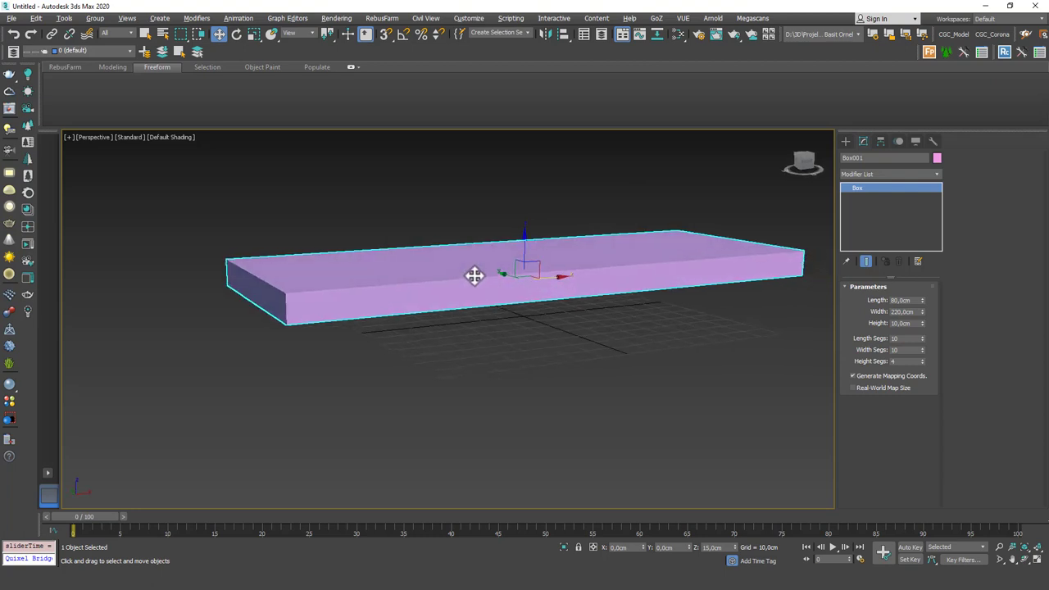
left_click_drag(524, 247, 518, 281)
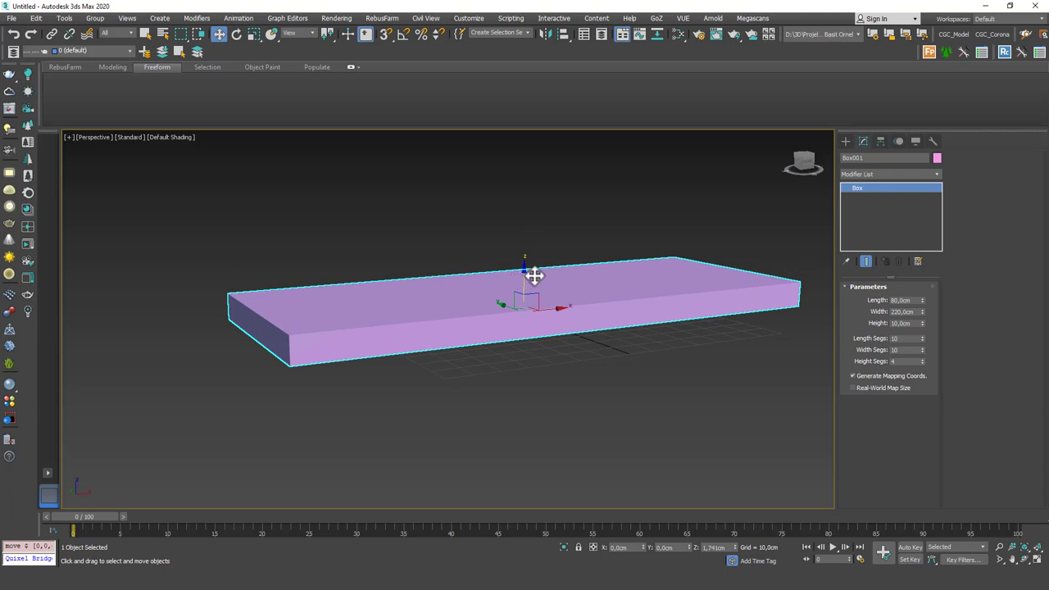
key("ctrl+z")
middle_click_drag(622, 309, 597, 328, "alt")
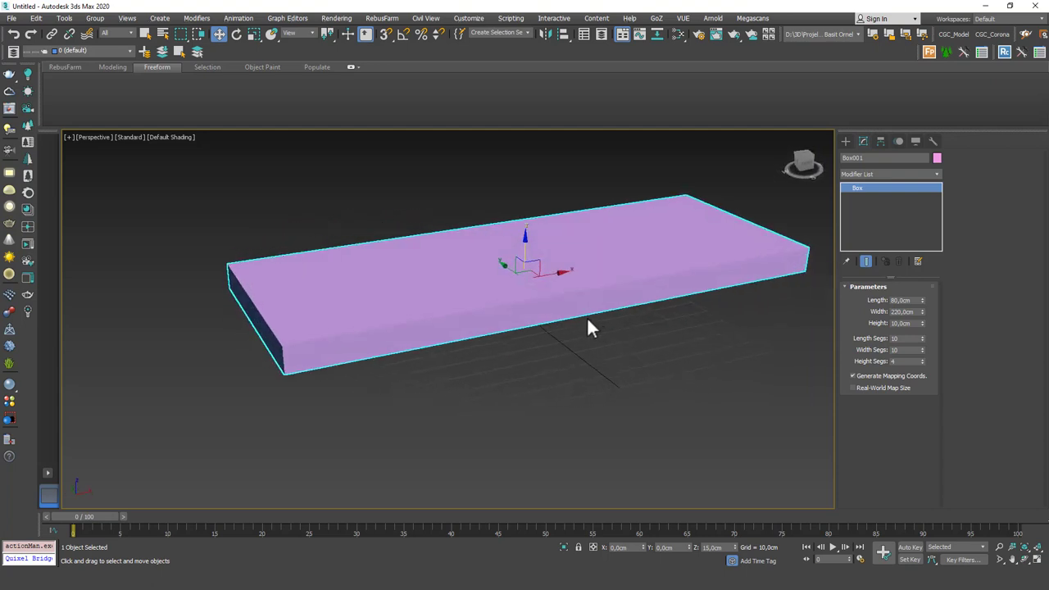
Turn on edged faces display for the viewport and delete the modifier added on top of the box
left_click(595, 298)
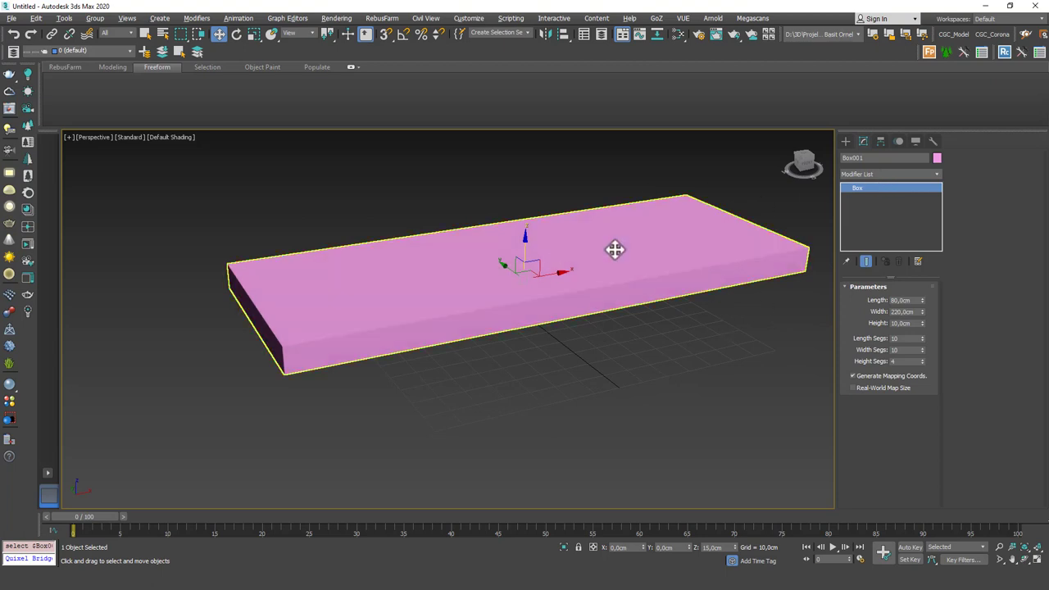
middle_click_drag(613, 254, 609, 270, "alt")
left_click(890, 174)
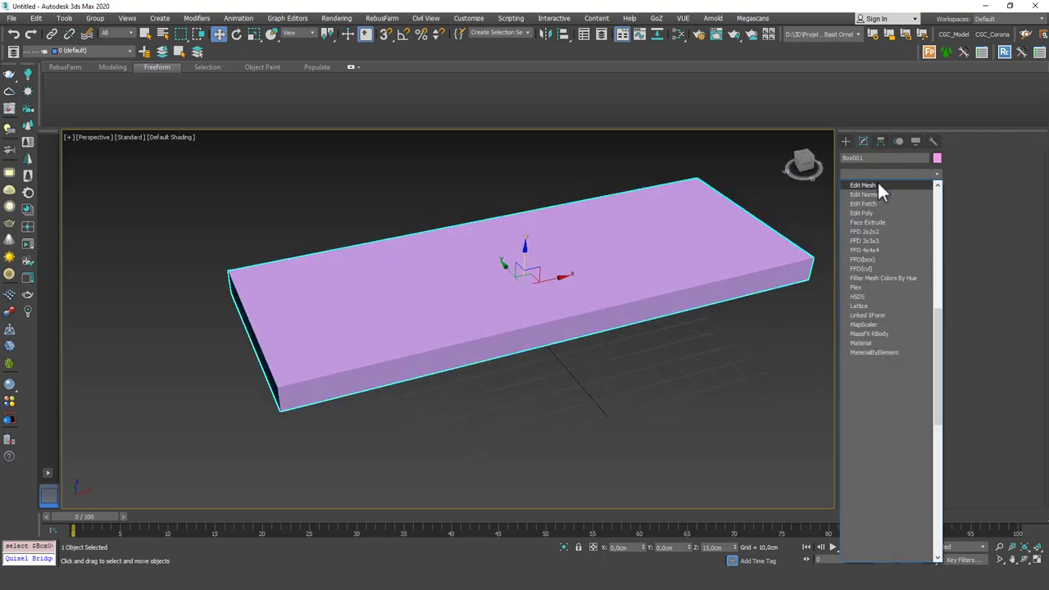
left_click(627, 290)
key("ctrl+e")
key("F4")
scroll(628, 281, "down", 3)
middle_click_drag(634, 281, 644, 286, "alt")
left_click(898, 259)
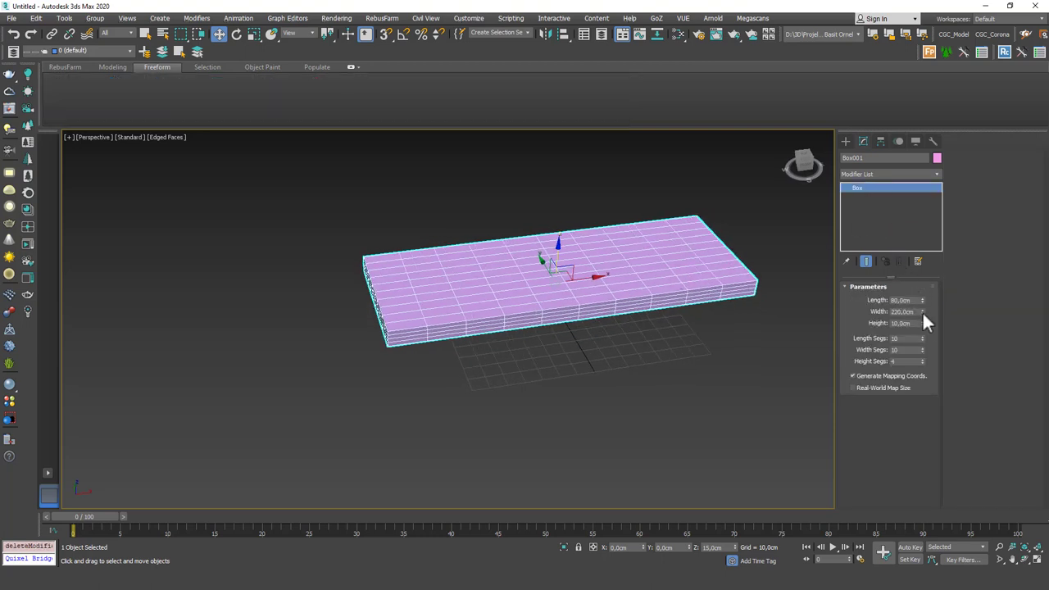
Reduce the box's length, width and height segments to 1 each
right_click(922, 338)
right_click(922, 349)
right_click(922, 361)
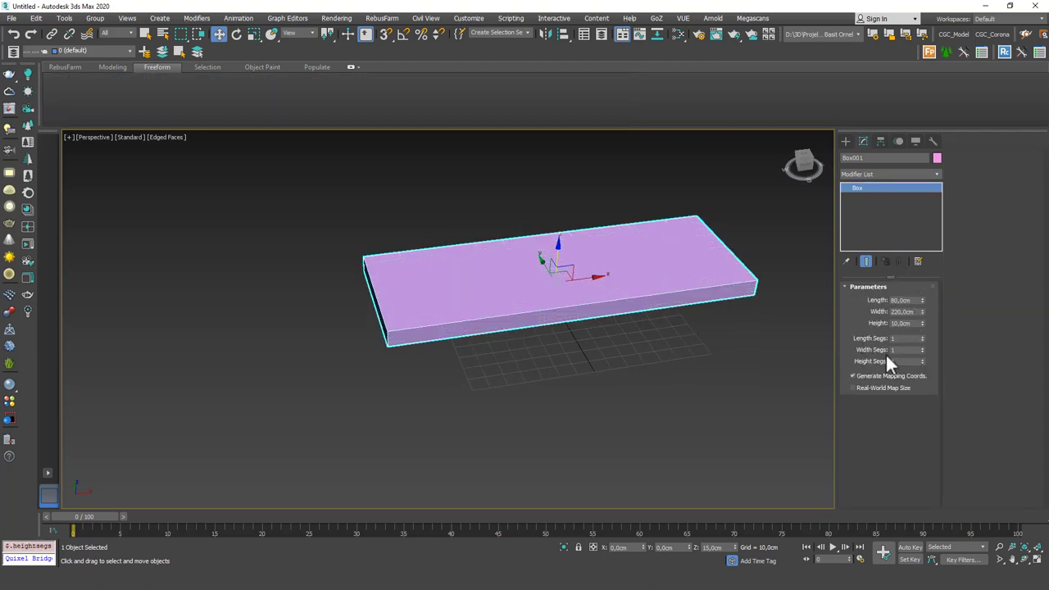
Add an Edit Poly modifier and connect the box's ring of long edges with 2 segments and a pinch of 84
left_click(897, 174)
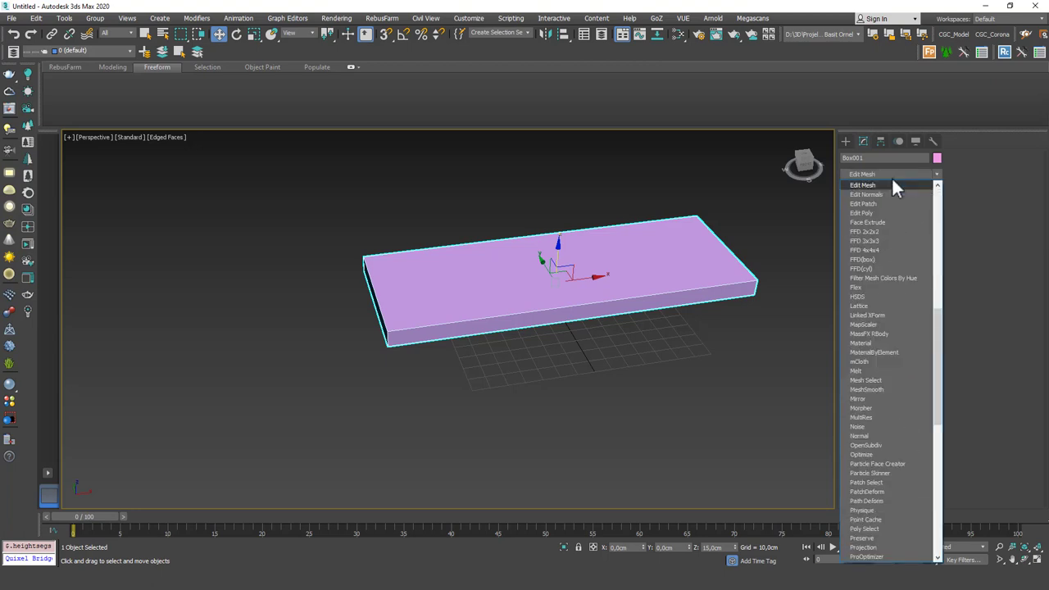
left_click(862, 208)
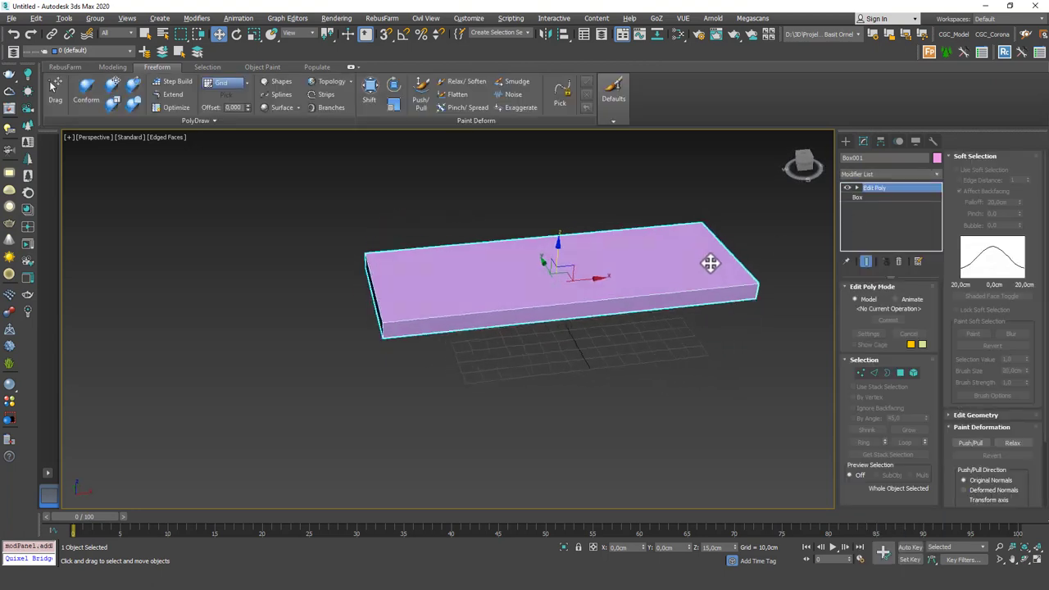
key("2")
left_click(688, 287)
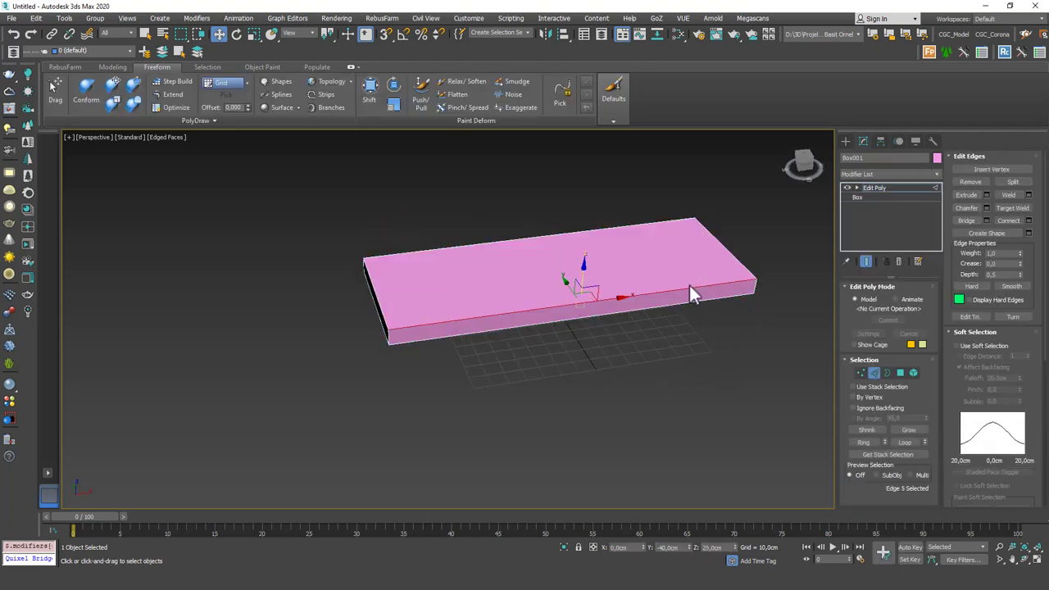
key("alt+r")
left_click(1030, 222)
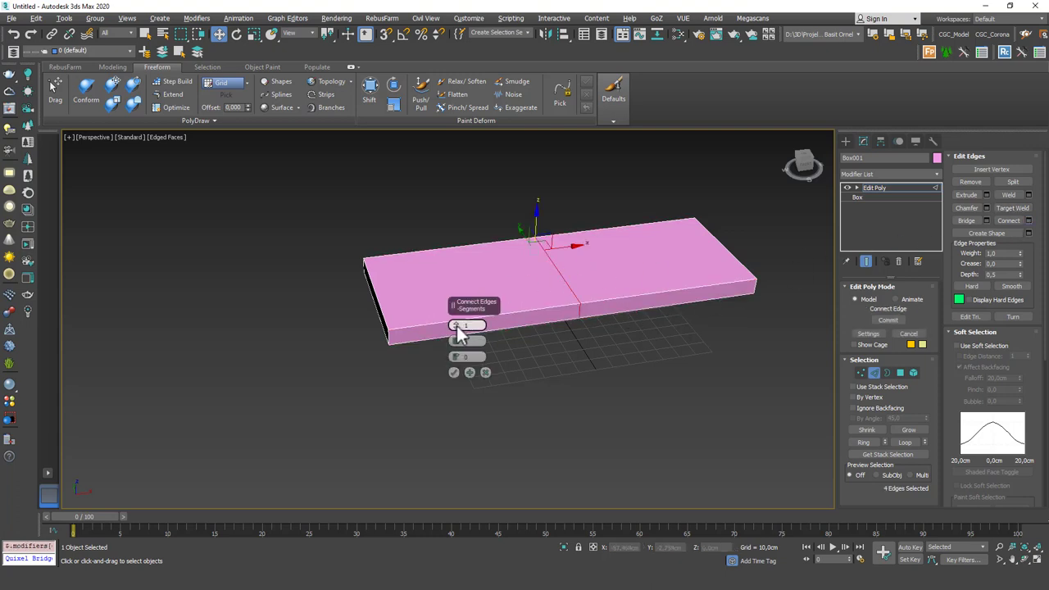
left_click(456, 324)
left_click_drag(457, 341, 461, 158)
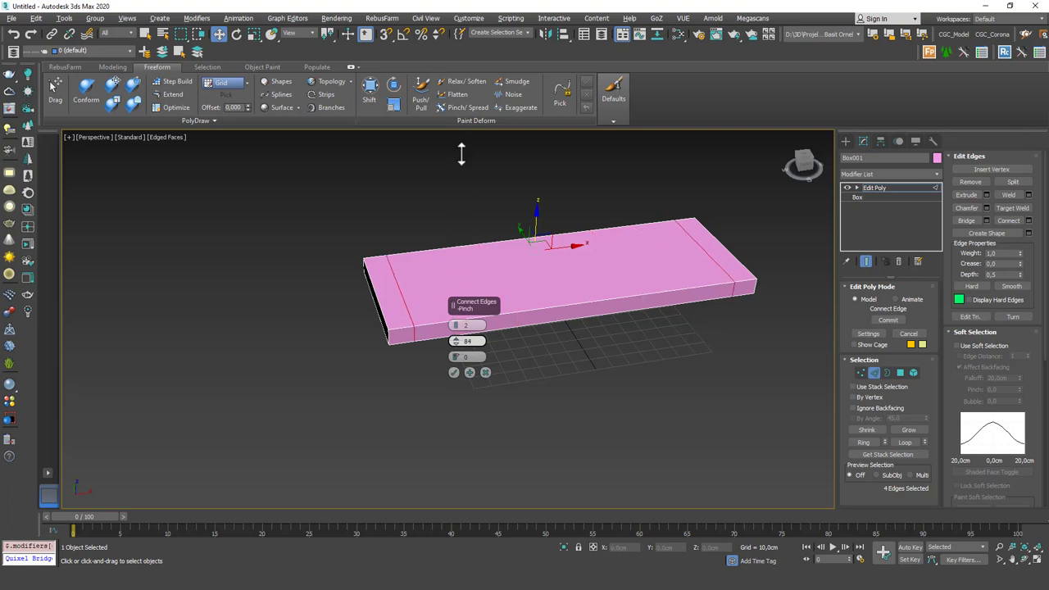
left_click(454, 372)
Insert a lengthwise edge loop near the back long edge of the box with Swift Loop
middle_click_drag(711, 283, 623, 326, "alt")
left_click(648, 371)
left_click(440, 162)
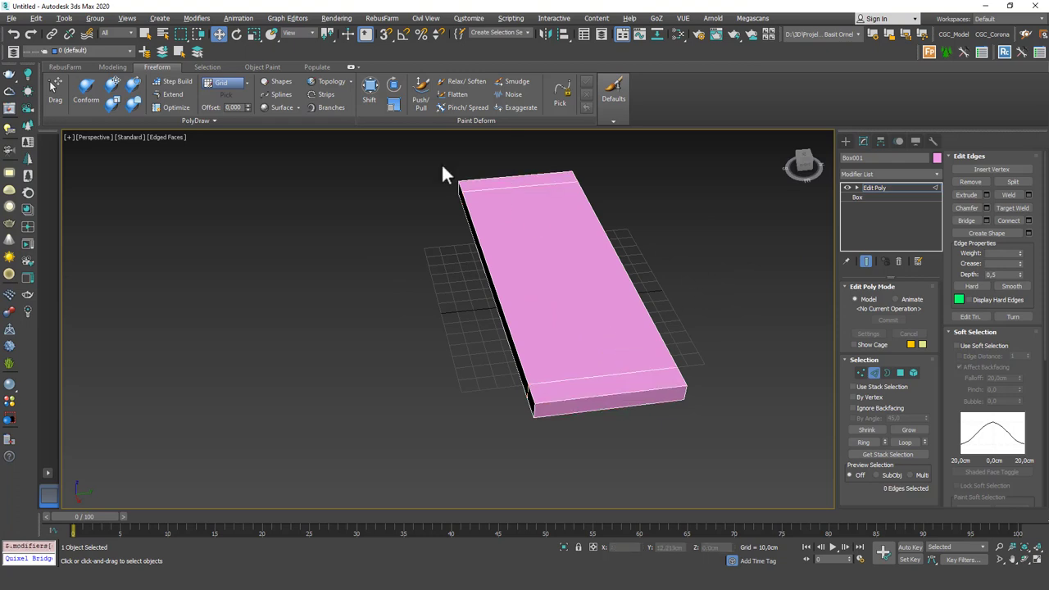
left_click(100, 68)
left_click(428, 82)
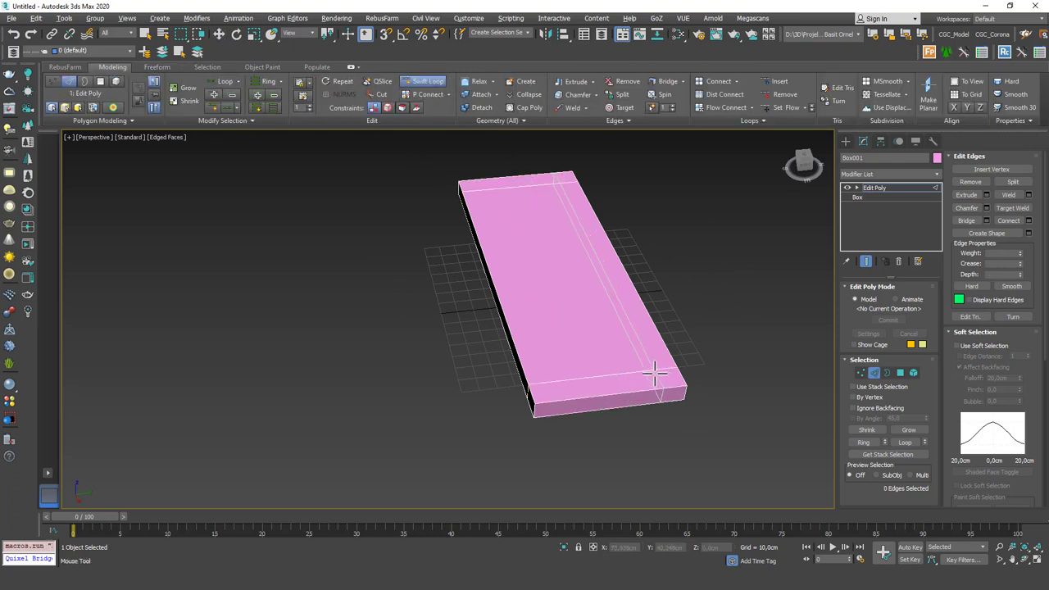
left_click(656, 373)
key("w")
Extrude the four top polygons along the back and one short end by 35 cm to form the backrest and armrest
middle_click_drag(662, 370, 693, 312, "alt")
key("4")
left_click(697, 269)
left_click(700, 289, "ctrl")
left_click(675, 267, "ctrl")
left_click(363, 232, "ctrl")
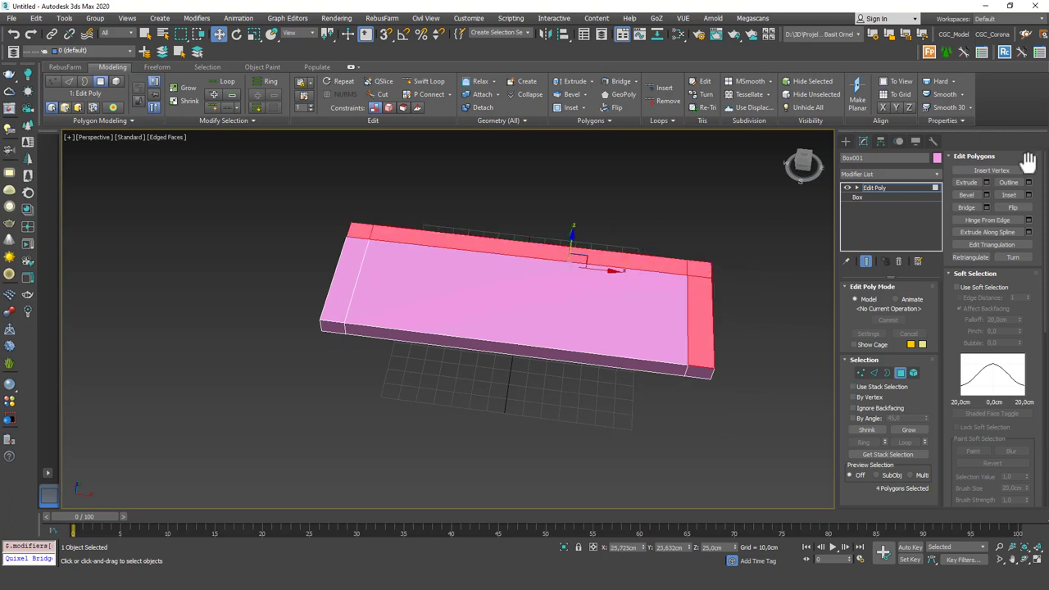
left_click(986, 182)
middle_click_drag(546, 321, 429, 364, "alt")
left_click_drag(458, 341, 470, 188)
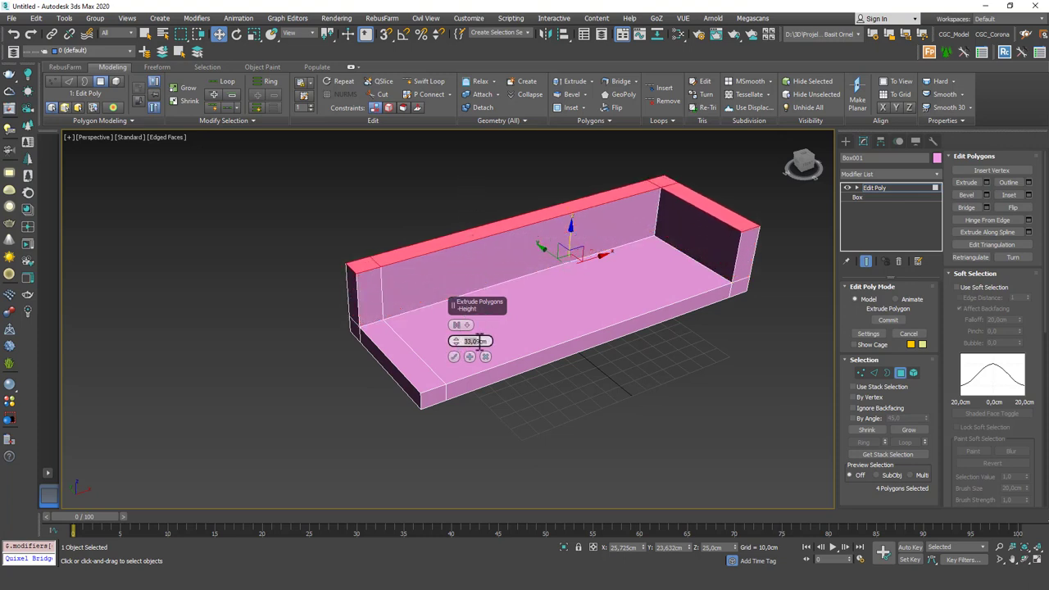
type("359")
key("Return")
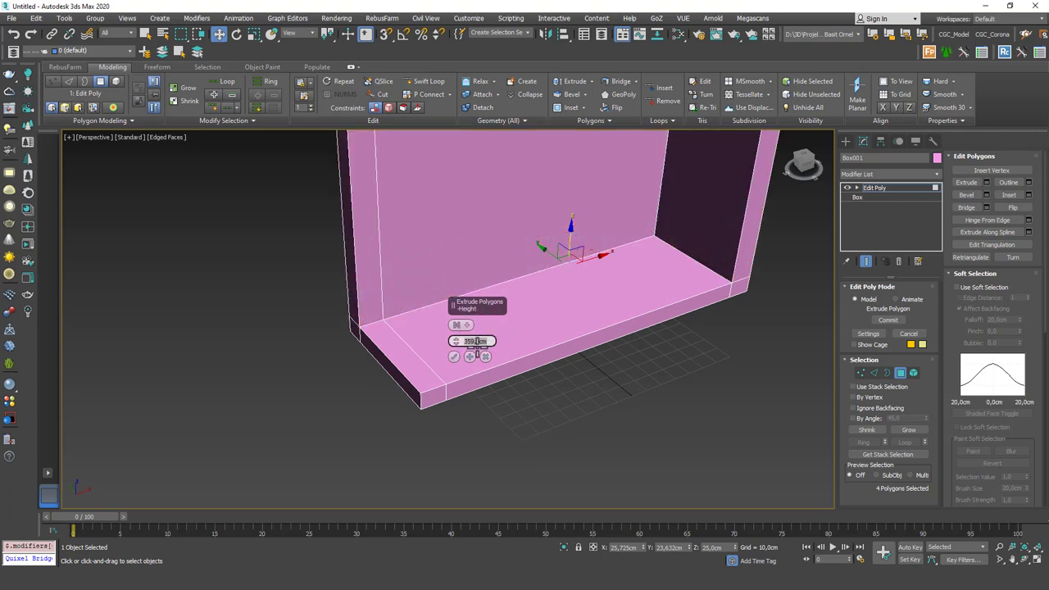
key("Return")
left_click(455, 357)
Add a TurboSmooth modifier to the sofa frame and set it to 2 iterations
middle_click_drag(462, 356, 707, 259, "alt")
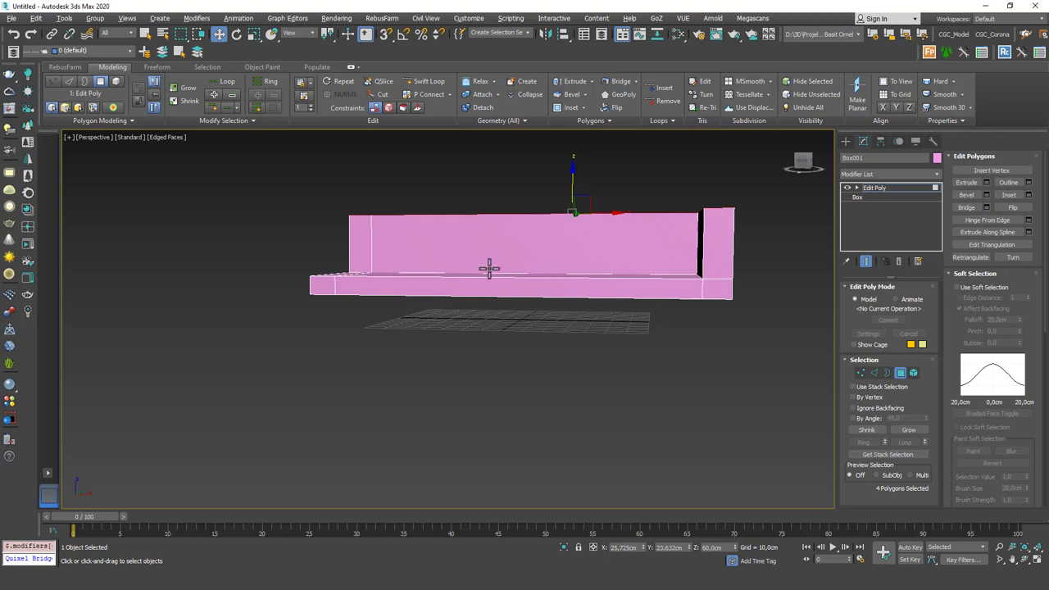
middle_click_drag(492, 268, 528, 285, "alt")
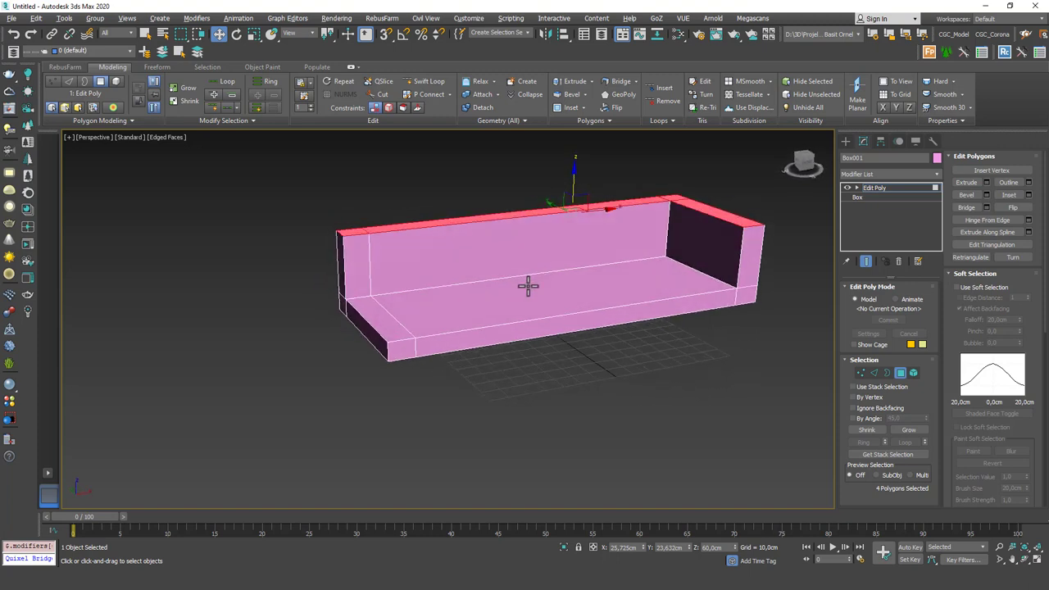
left_click(872, 187)
left_click(882, 169)
type("tu")
key("Return")
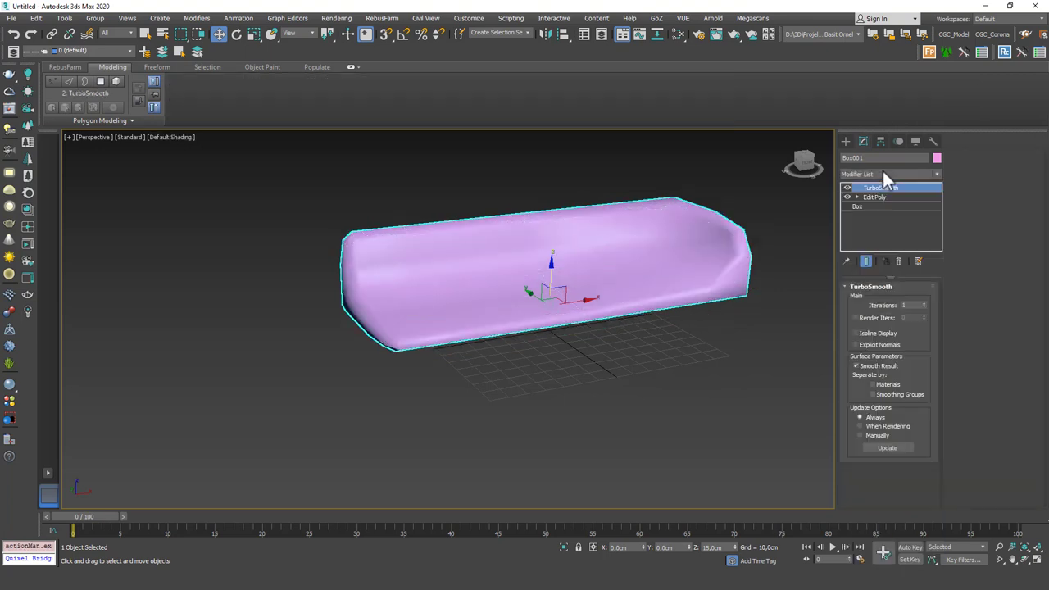
left_click(922, 302)
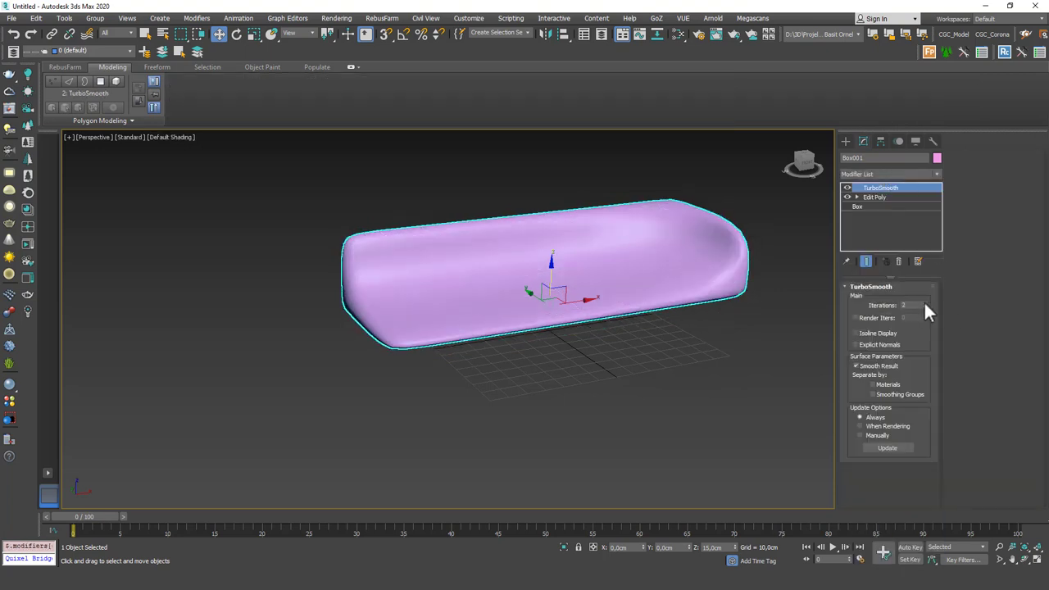
middle_click_drag(450, 281, 739, 228, "alt")
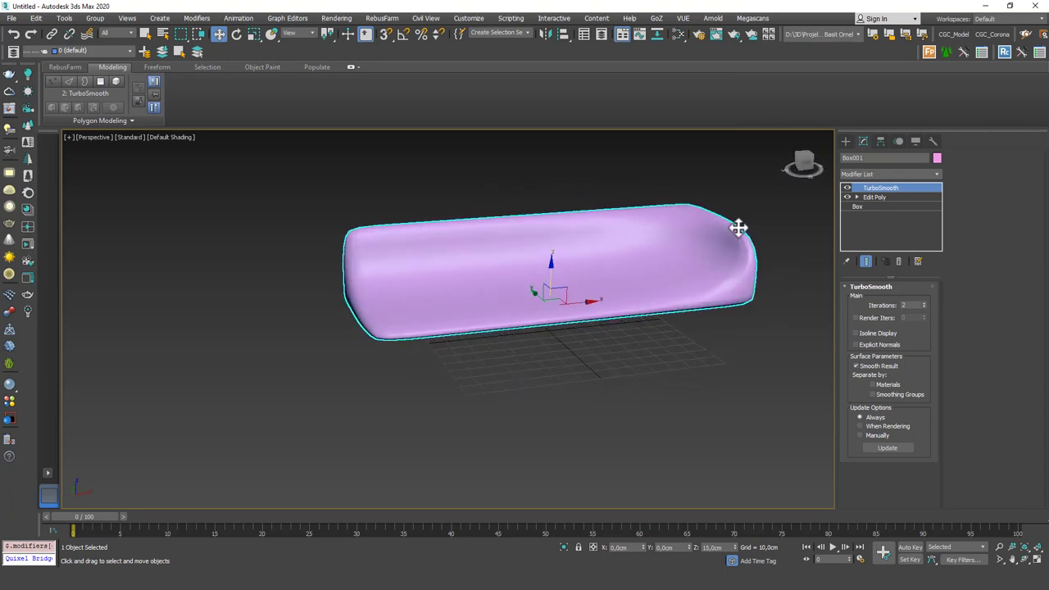
Remove the TurboSmooth modifier and insert an edge loop across the seat beside the armrest's inner face with Swift Loop
left_click(898, 261)
key("F4")
scroll(655, 258, "up", 3)
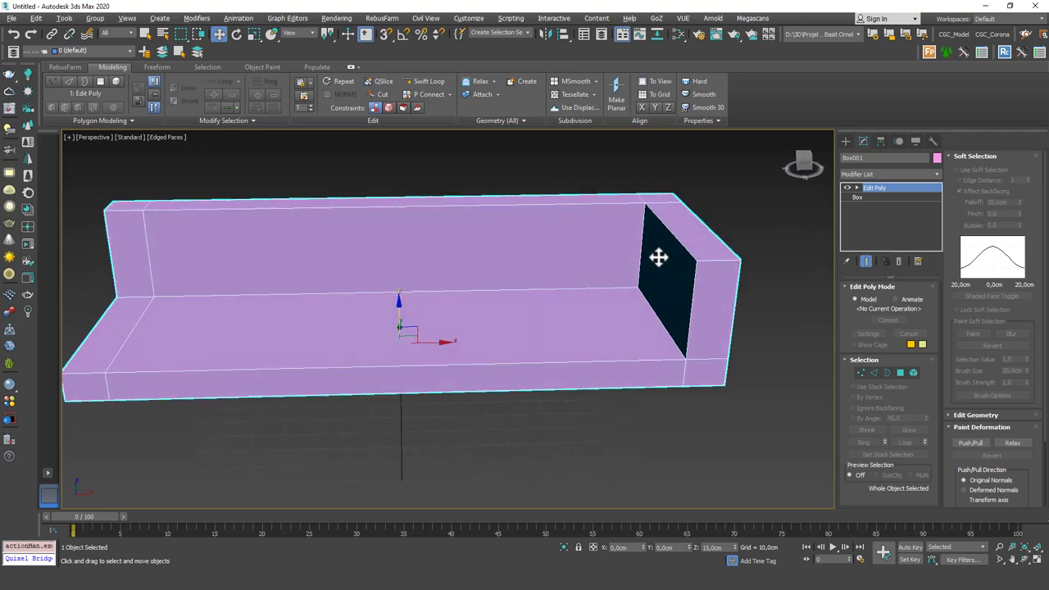
mouse_move(656, 258)
middle_mouse_down("alt")
mouse_move(680, 253)
mouse_move(648, 277)
middle_mouse_up("alt")
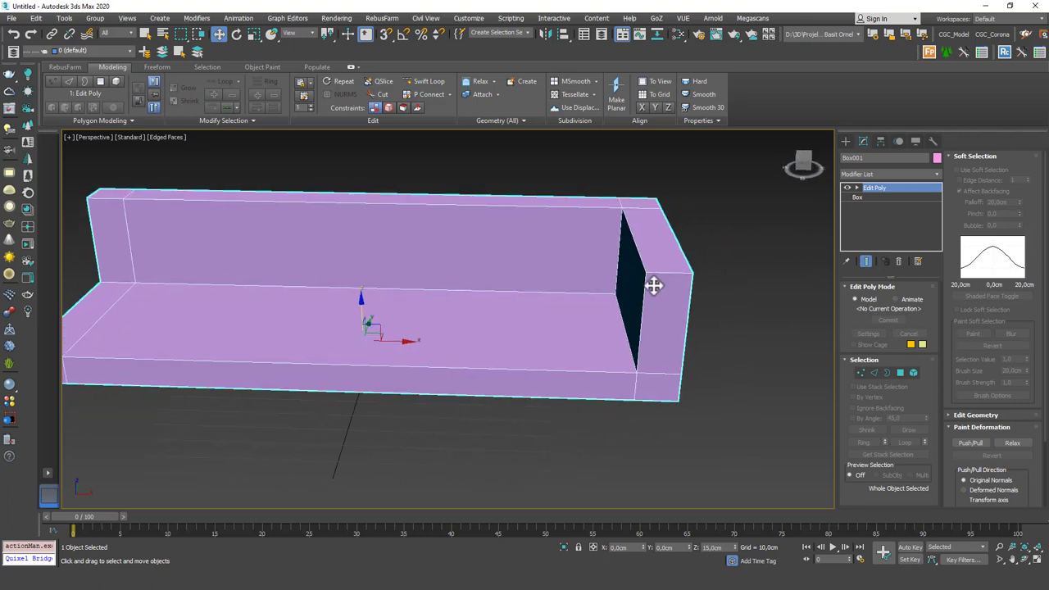
scroll(656, 274, "up", 2)
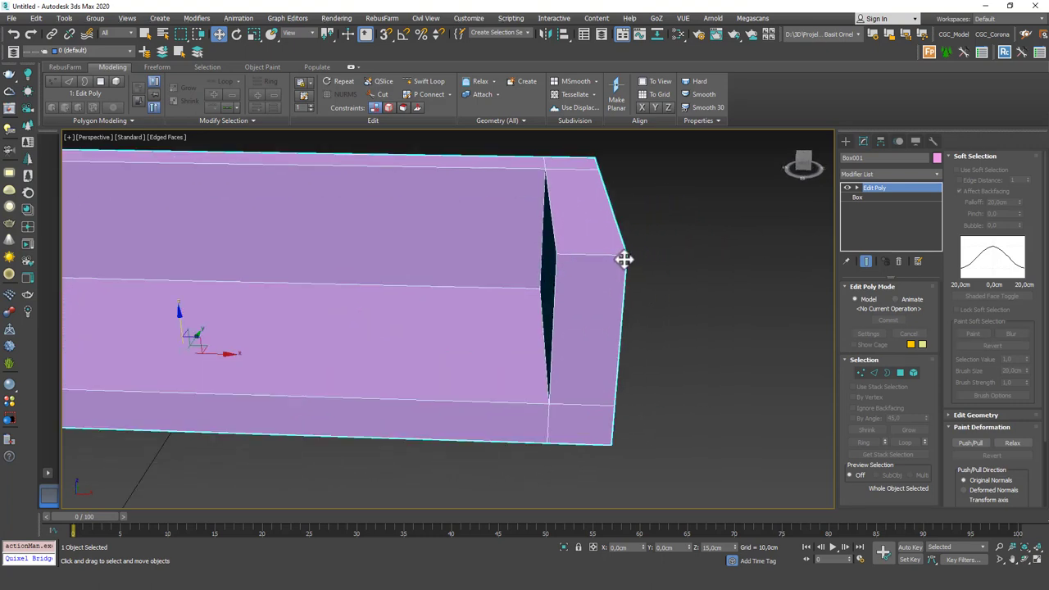
middle_click_drag(645, 285, 655, 283, "alt")
left_click(427, 82)
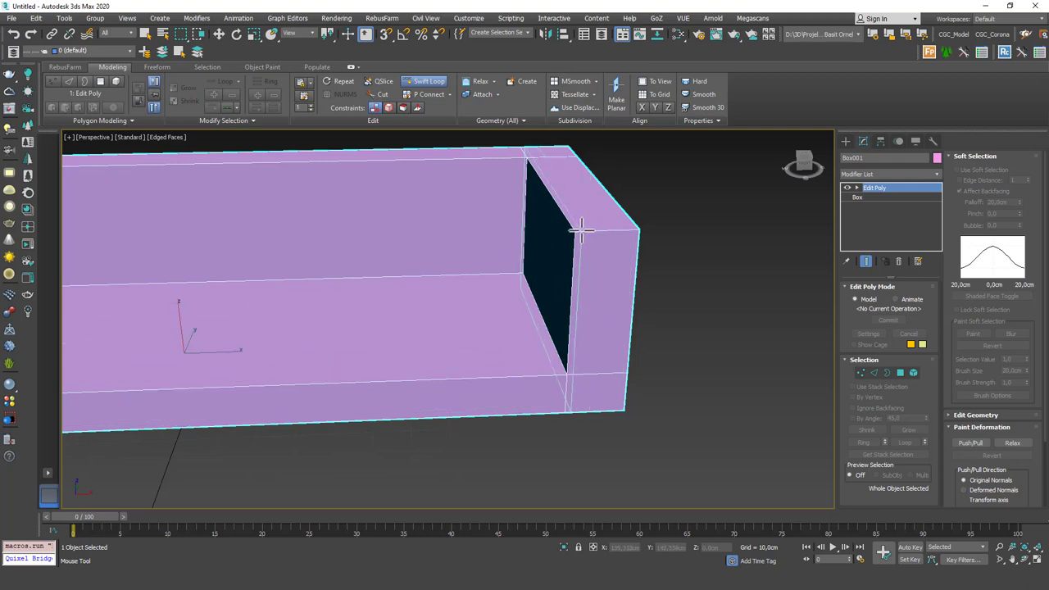
left_click(518, 275)
right_click(533, 284)
Add a TurboSmooth modifier to the sofa frame and set it to 3 iterations
left_click(892, 185)
left_click(880, 174)
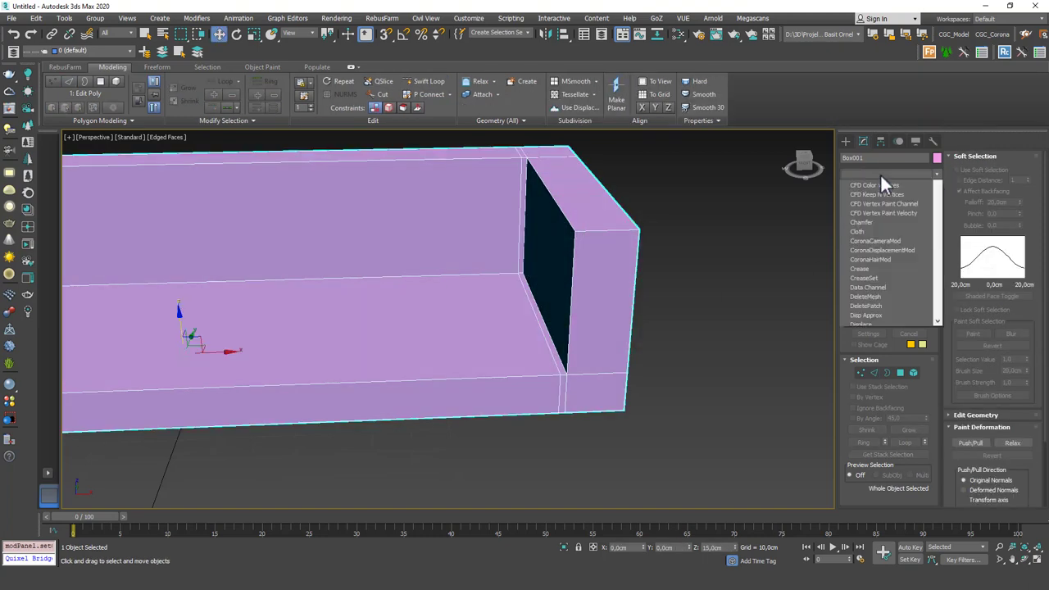
type("tu")
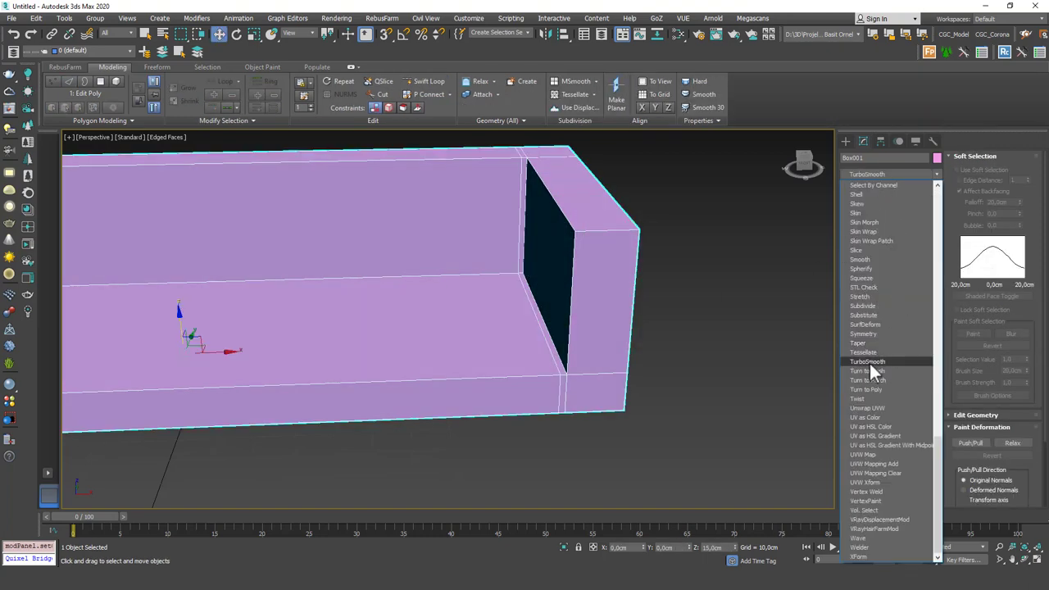
left_click(863, 361)
key("F4")
middle_click_drag(544, 272, 454, 295, "alt")
left_click(923, 302)
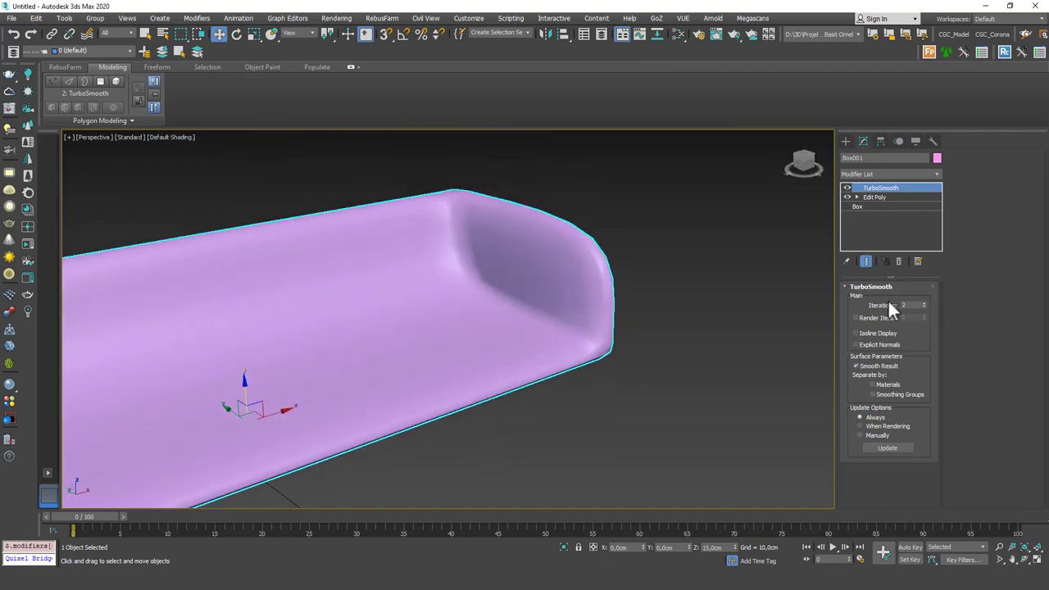
left_click(924, 303)
scroll(566, 273, "down", 4)
middle_click_drag(566, 274, 582, 302, "alt")
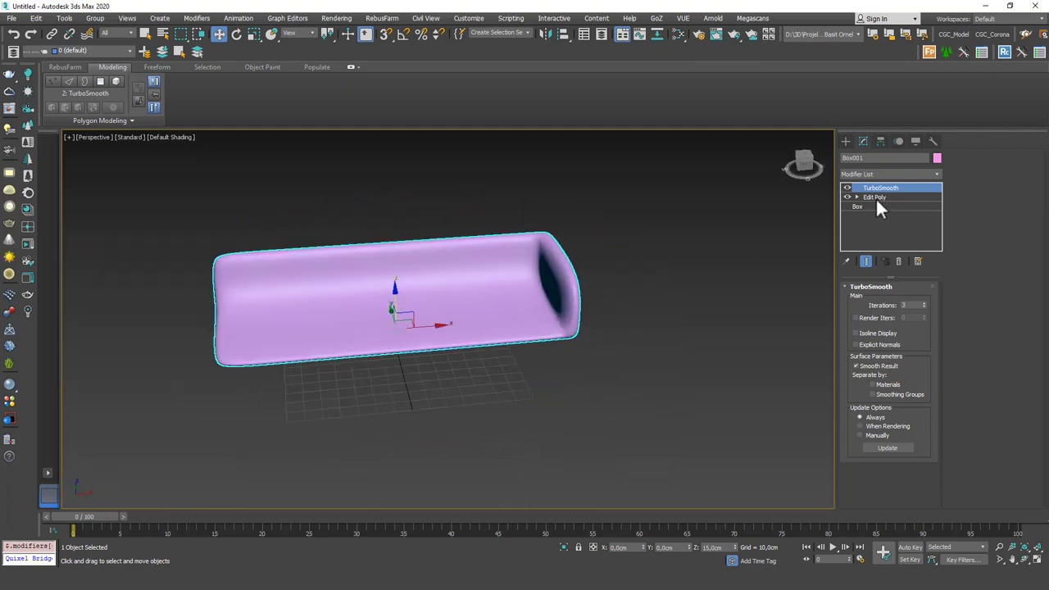
At the Edit Poly level, insert Swift Loop edge loops beside the backrest's base, near the seat's front edge and just below the top rim
left_click(878, 197)
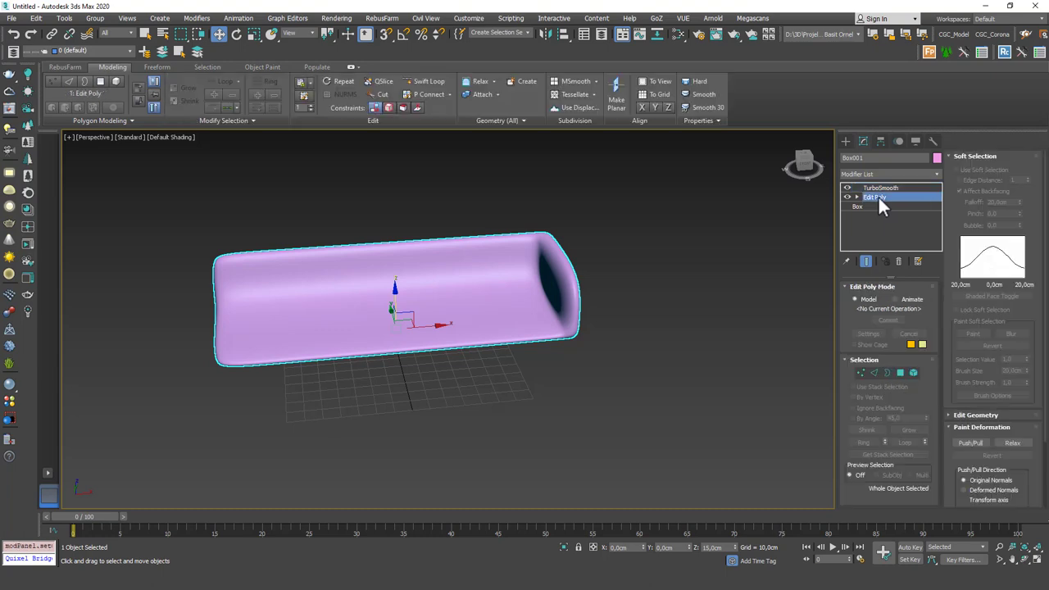
left_click(869, 260)
key("F4")
middle_click_drag(555, 287, 600, 316, "alt")
scroll(538, 257, "up", 3)
middle_click_drag(536, 255, 554, 261)
scroll(554, 260, "up", 2)
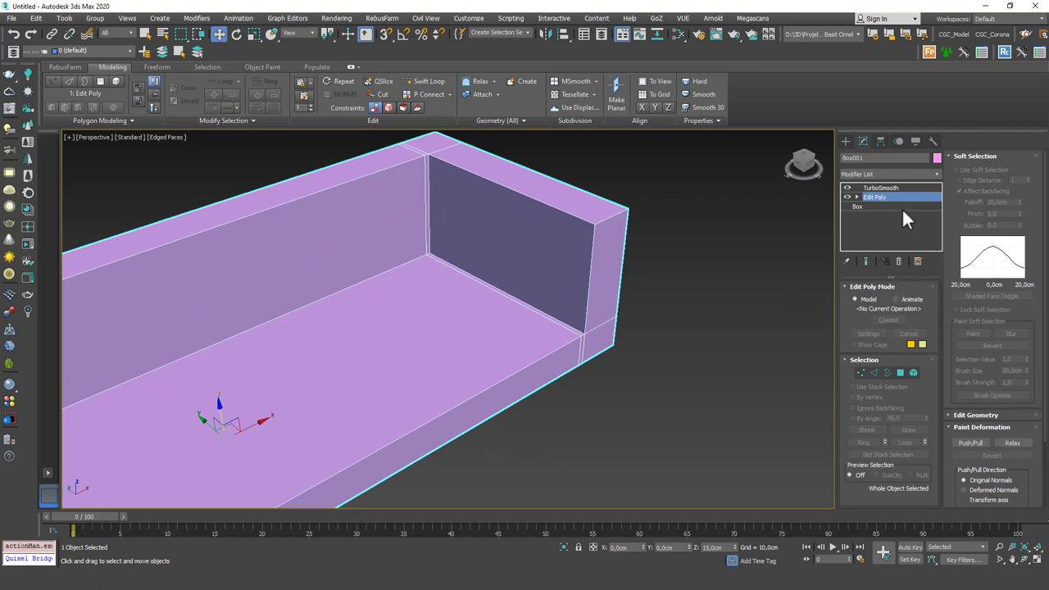
left_click(420, 82)
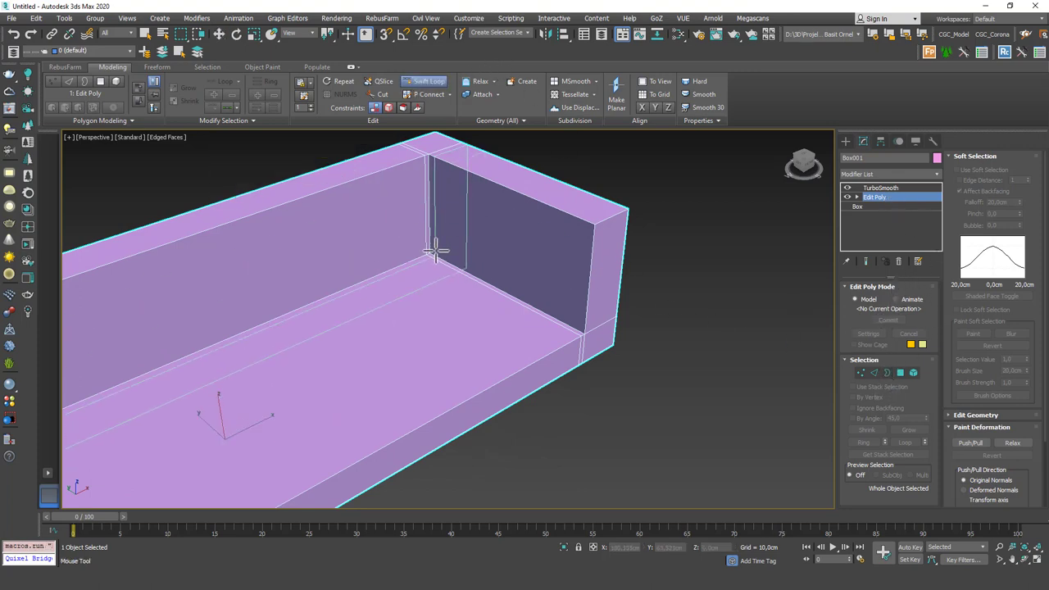
left_click(437, 259)
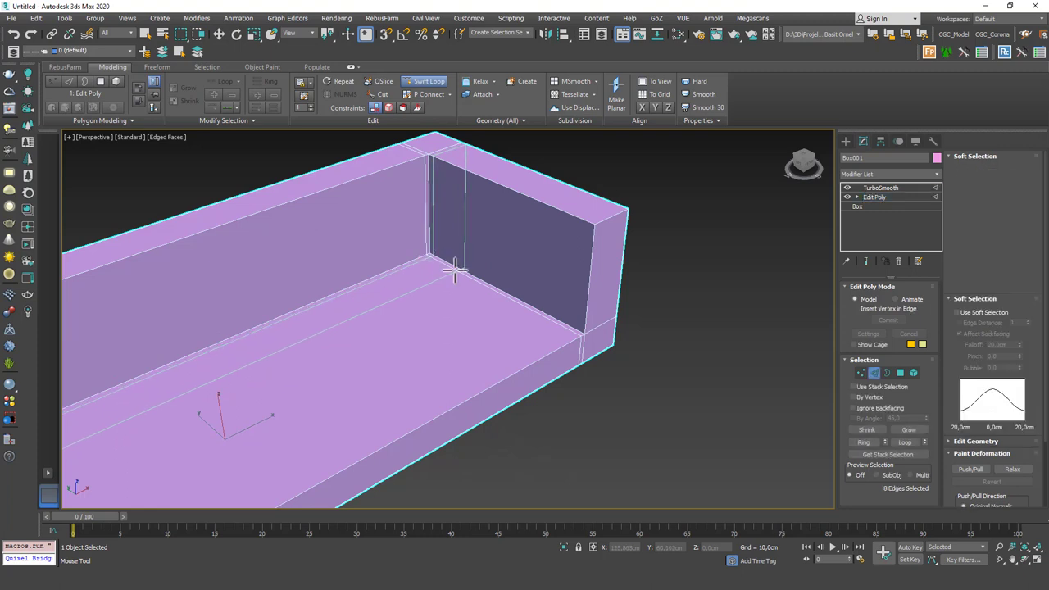
left_click(578, 332)
left_click(594, 231)
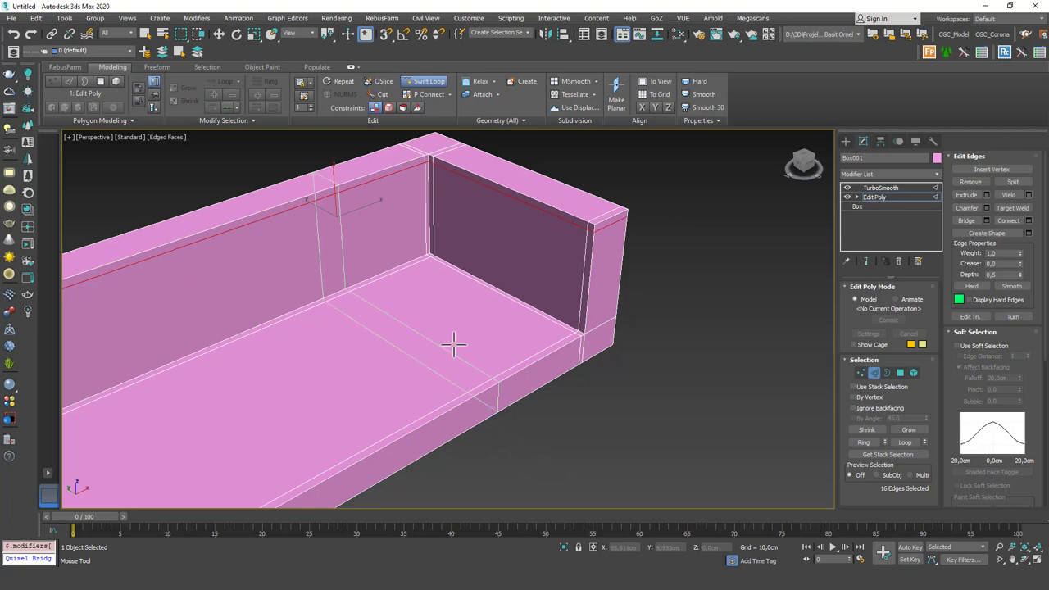
right_click(673, 316)
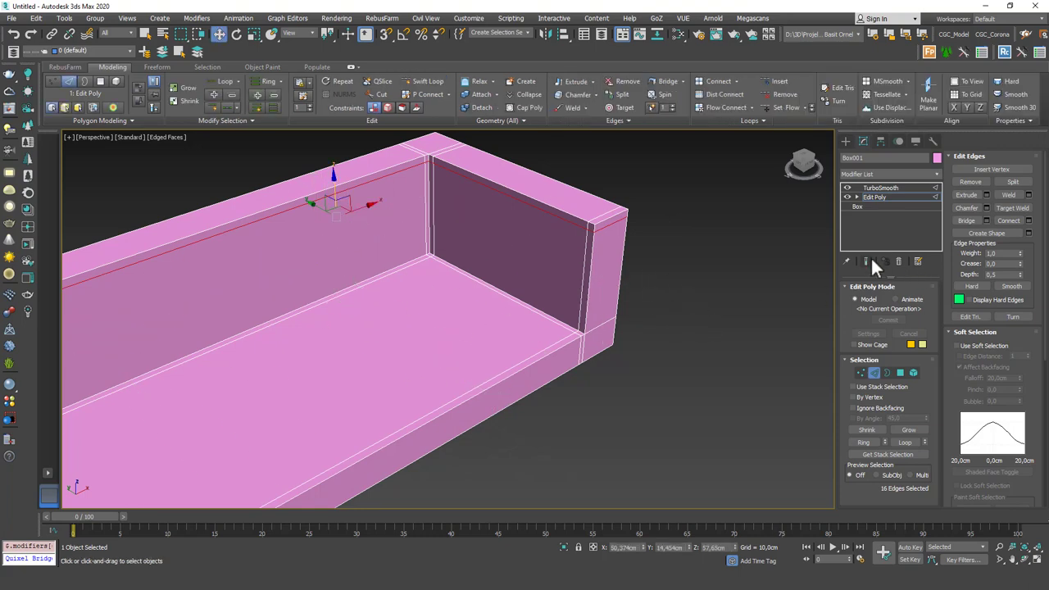
Insert an edge loop near the backrest's open end with Swift Loop and check it in the smoothed end result
left_click(867, 261)
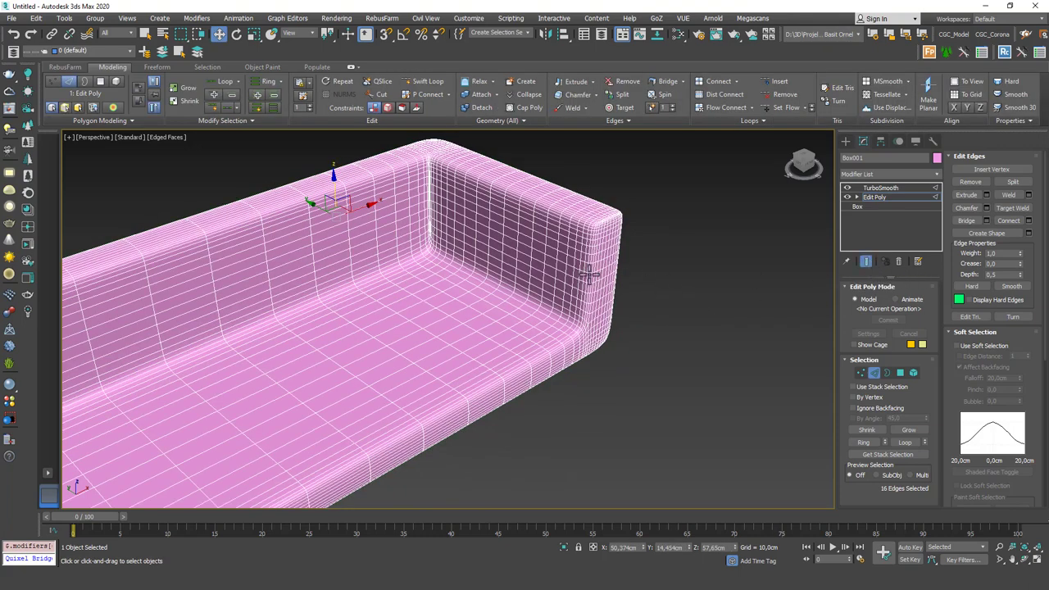
key("F4")
mouse_move(594, 276)
middle_mouse_down("alt")
mouse_move(631, 280)
mouse_move(552, 276)
mouse_move(560, 288)
mouse_move(462, 295)
mouse_move(284, 279)
mouse_move(353, 259)
mouse_move(424, 209)
middle_mouse_up("alt")
scroll(300, 244, "up", 3)
middle_click_drag(300, 244, 387, 189, "alt")
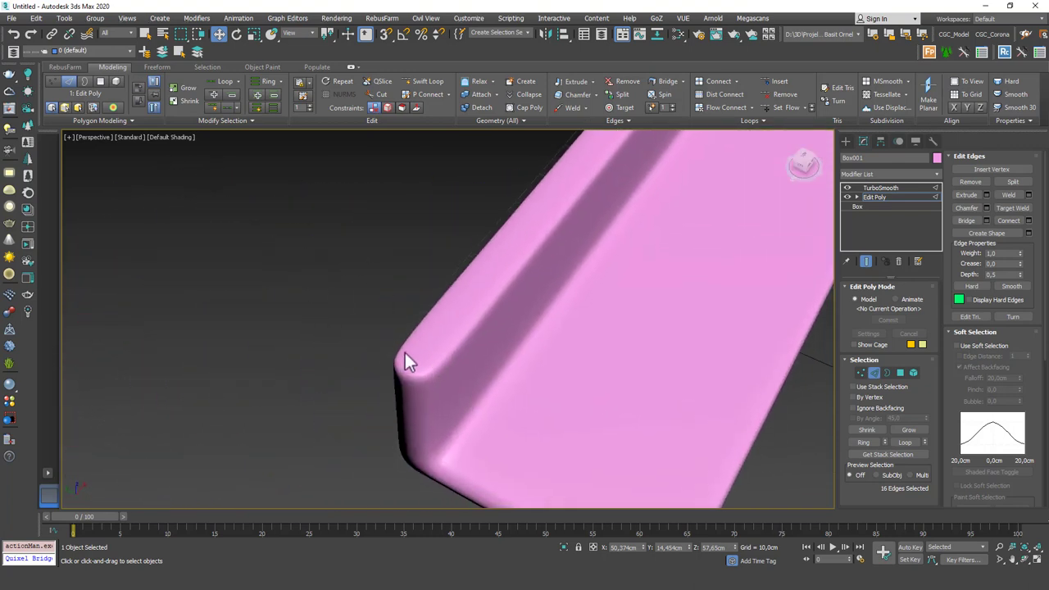
left_click(866, 260)
left_click(419, 82)
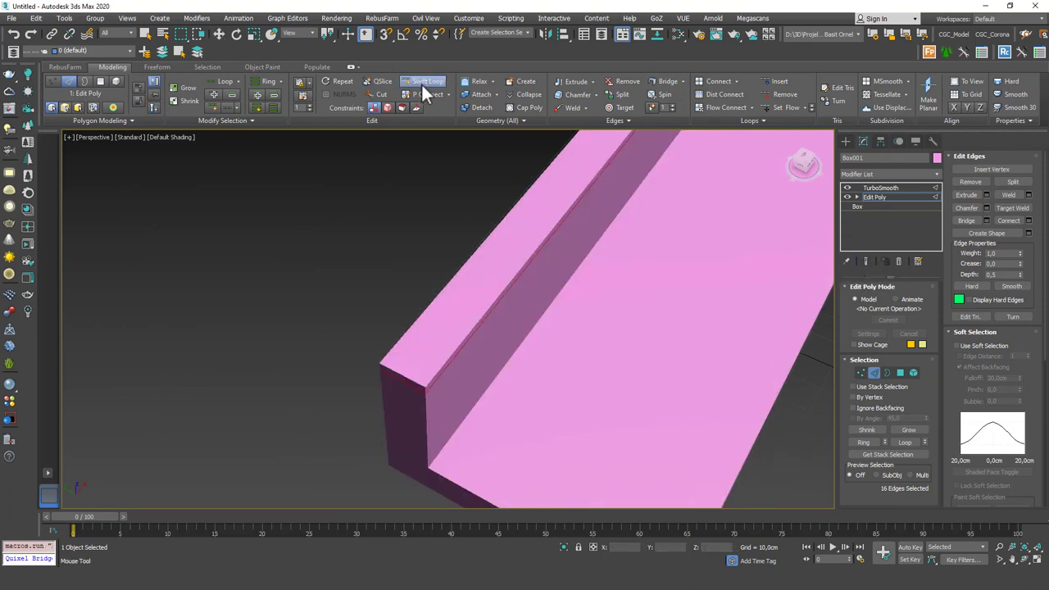
left_click(428, 377)
key("w")
left_click(867, 260)
middle_click_drag(576, 365, 597, 305, "alt")
middle_click_drag(597, 305, 512, 287)
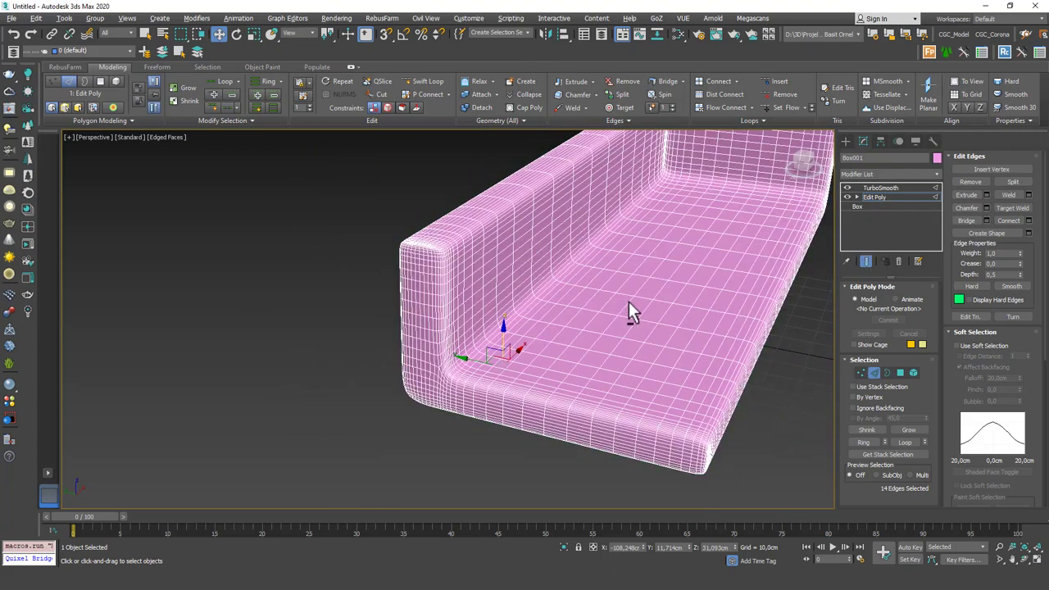
left_click(866, 261)
left_click(883, 189)
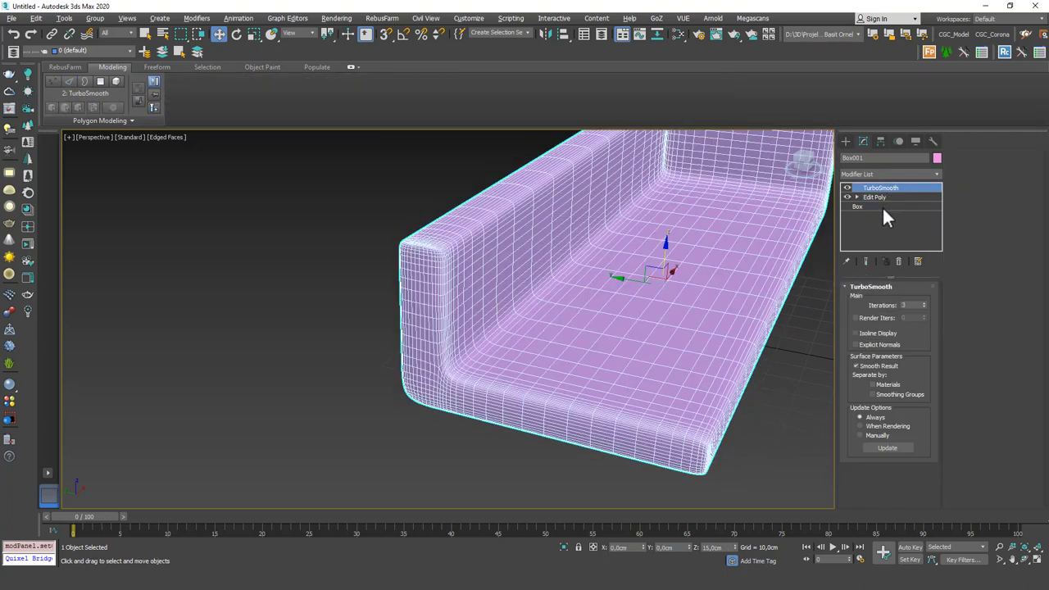
Look up the Show End Result action in the Hotkey Editor and enter Alt+S as its hotkey
left_click(471, 18)
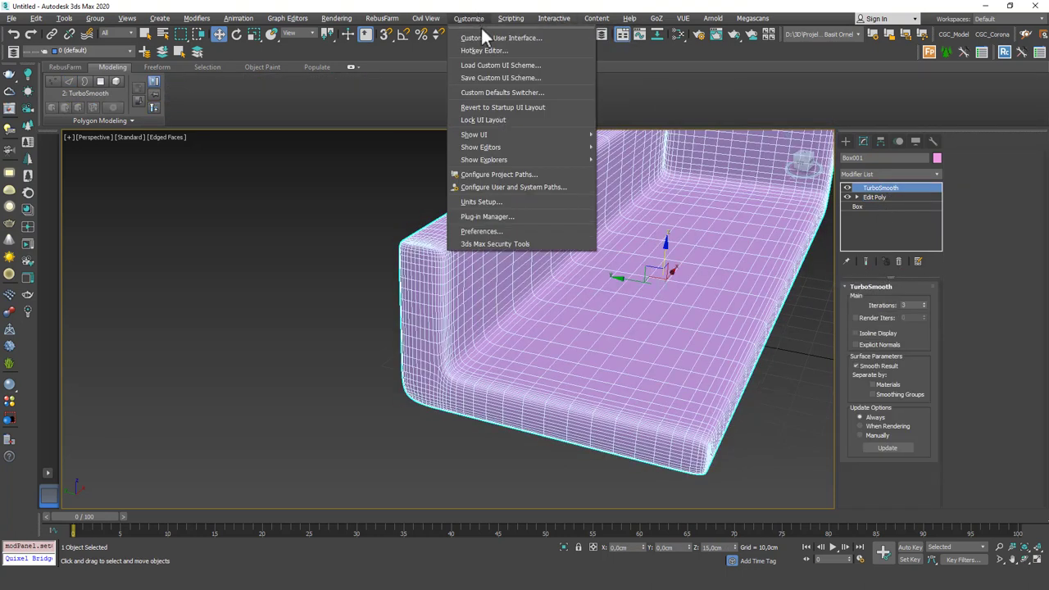
left_click(482, 51)
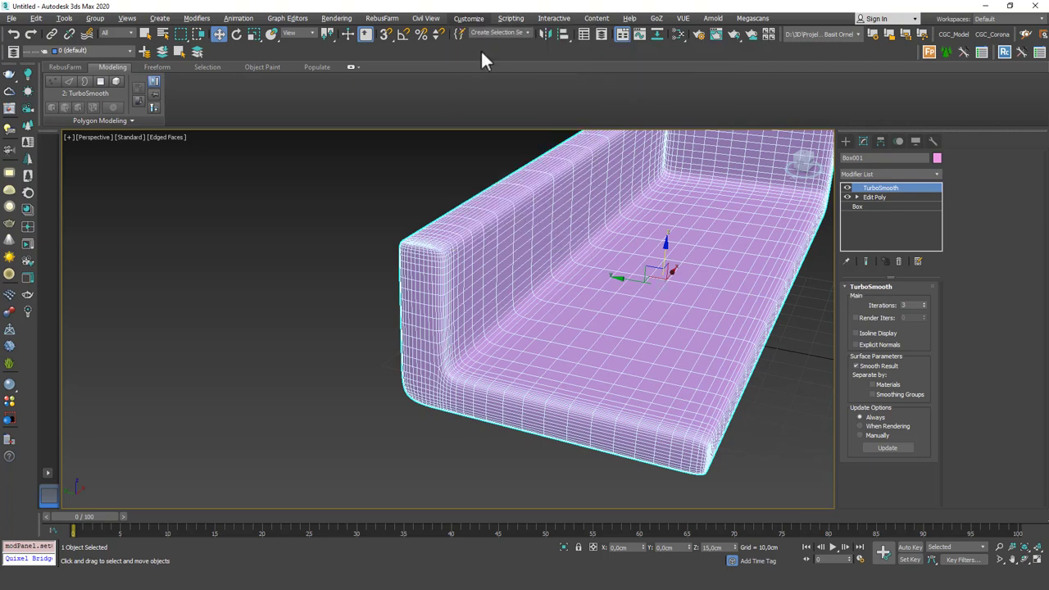
left_click(376, 255)
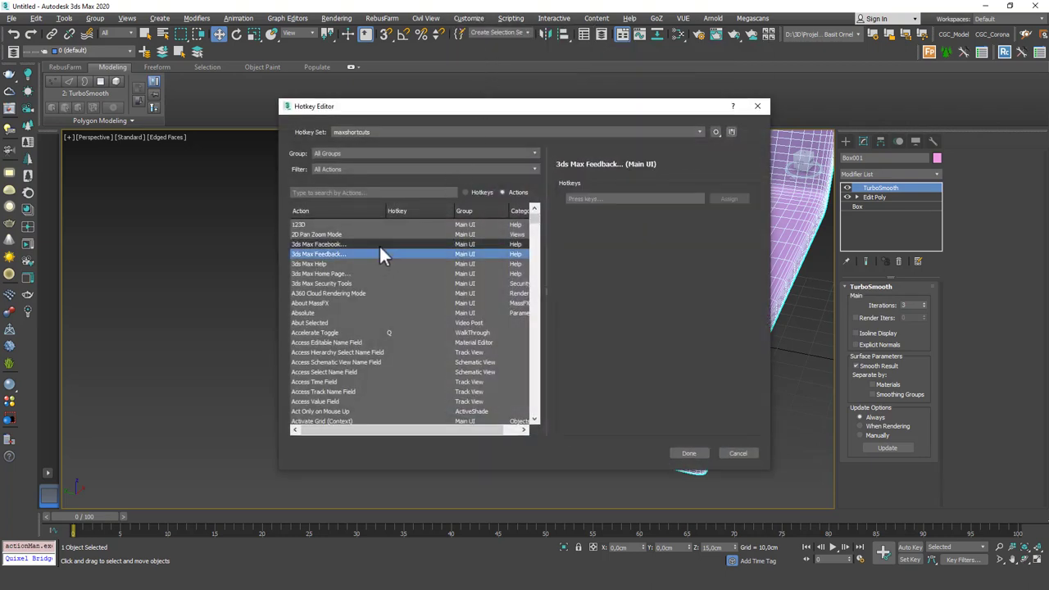
type("show")
scroll(377, 291, "down", 5)
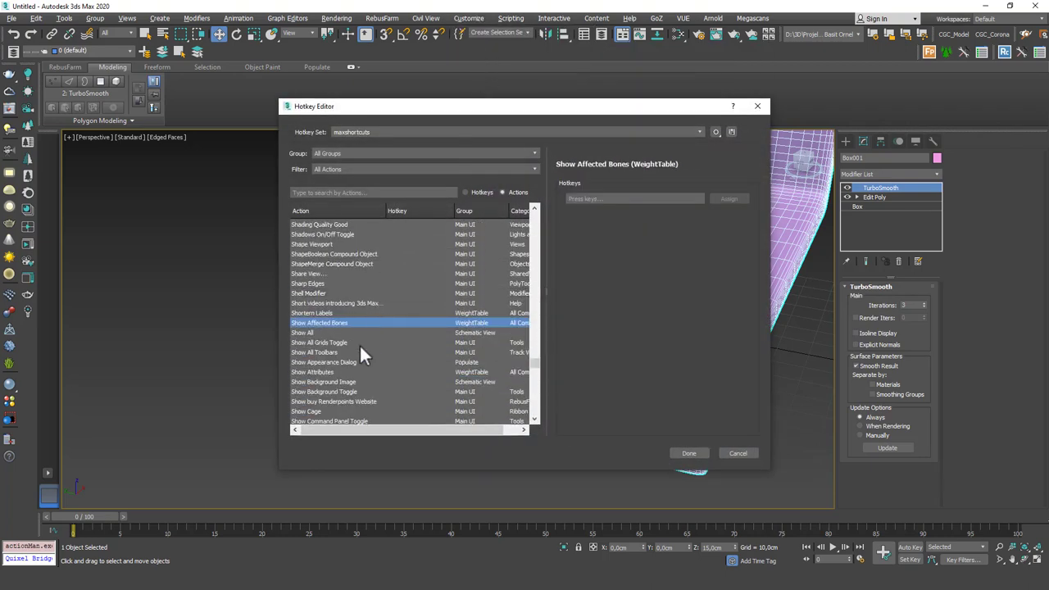
scroll(345, 352, "down", 4)
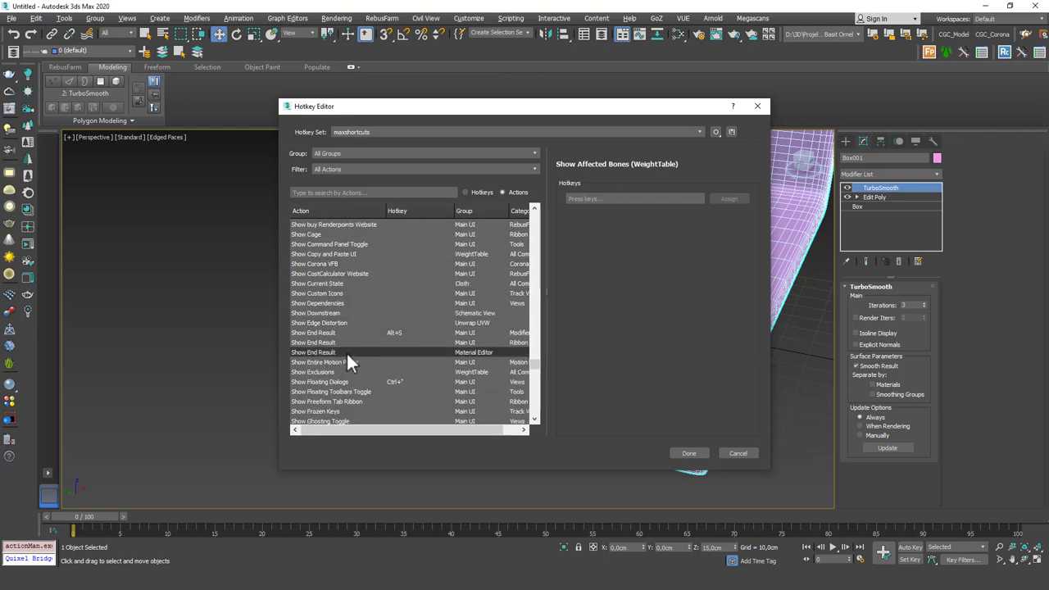
left_click(393, 332)
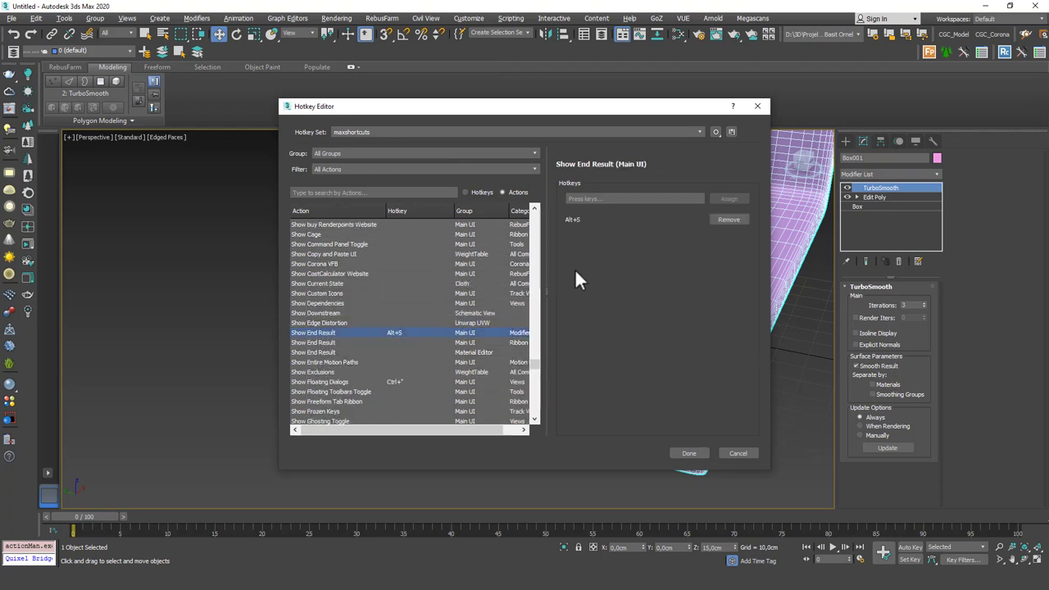
key("alt+s")
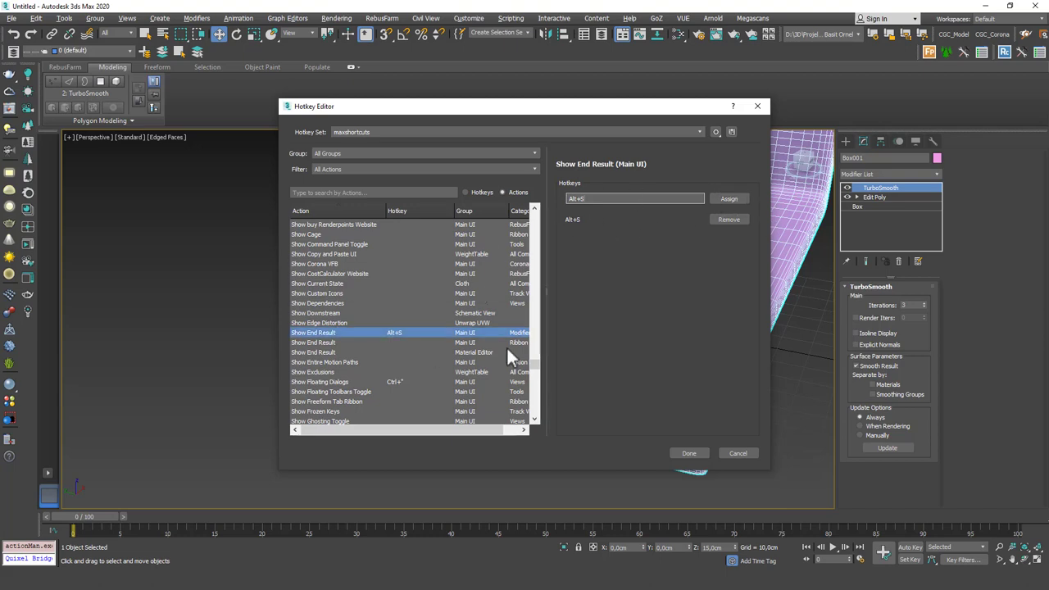
left_click(690, 452)
Return to the Edit Poly level and toggle Show End Result to compare the smoothed frame with its unsmoothed cage
middle_click_drag(593, 334, 466, 328, "alt")
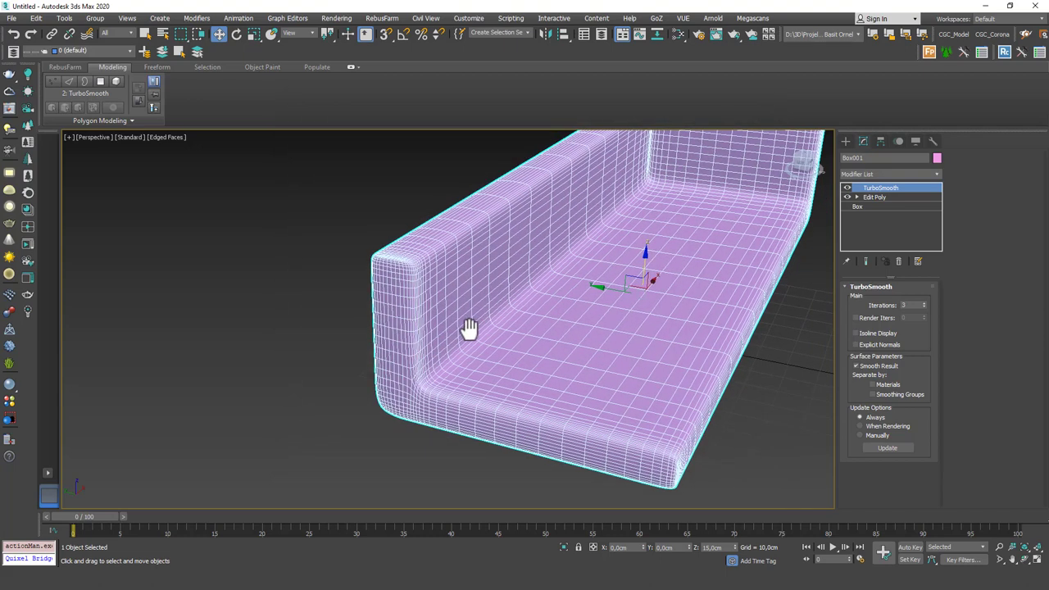
key("alt+s")
left_click(891, 198)
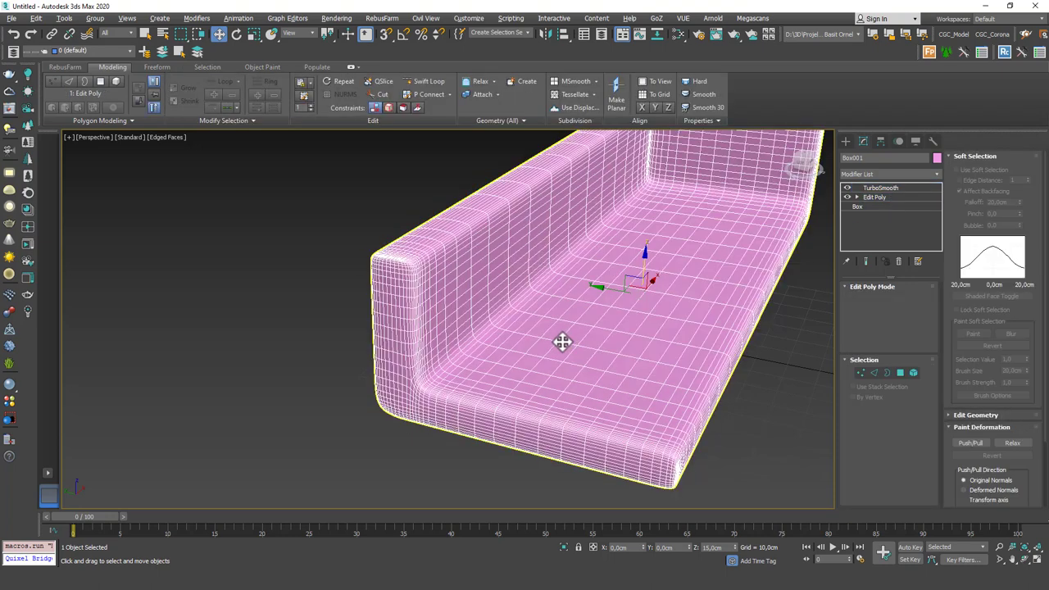
key("alt+s")
key("alt+s")
key("alt+s")
middle_click_drag(408, 415, 425, 402, "alt")
Insert Swift Loop edge loops near the frame's bottom edge and the backrest's rear edge, checking the smoothed result
left_click(426, 81)
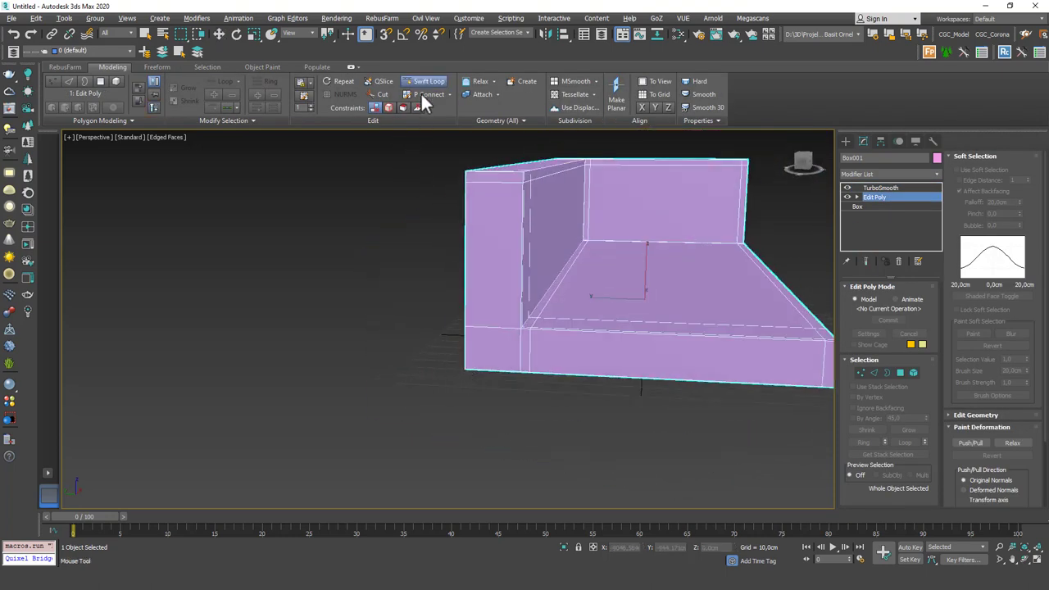
left_click(463, 368)
key("alt+s")
key("alt+s")
key("alt+s")
key("alt+s")
key("alt+s")
key("alt+s")
key("alt+s")
key("alt+s")
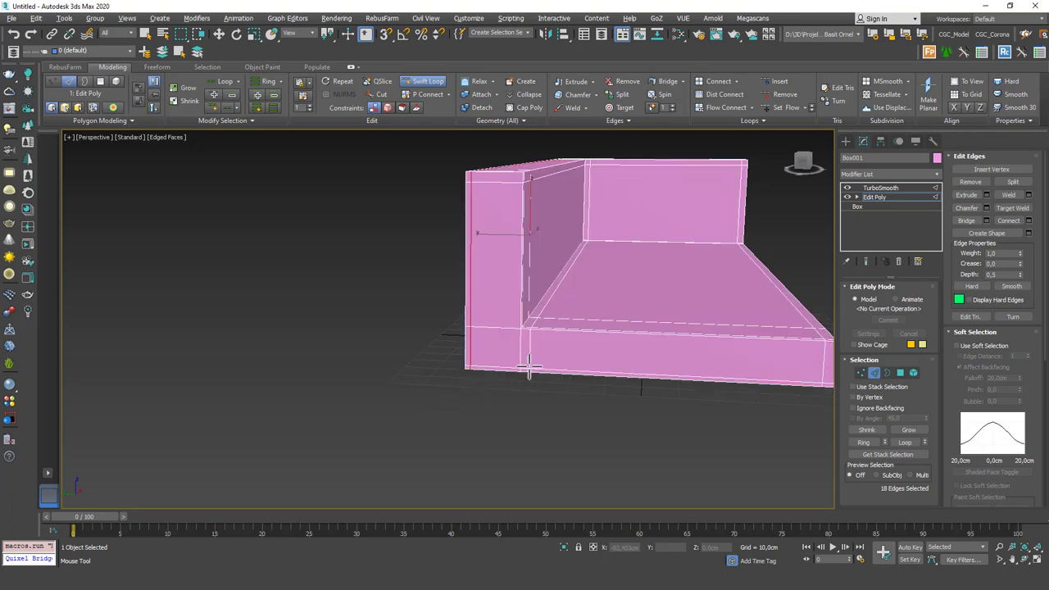
Insert an edge loop around the backrest and armrest just above seat level and compare it with the smoothed result
left_click(522, 322)
key("alt+s")
key("alt+s")
key("alt+s")
key("alt+s")
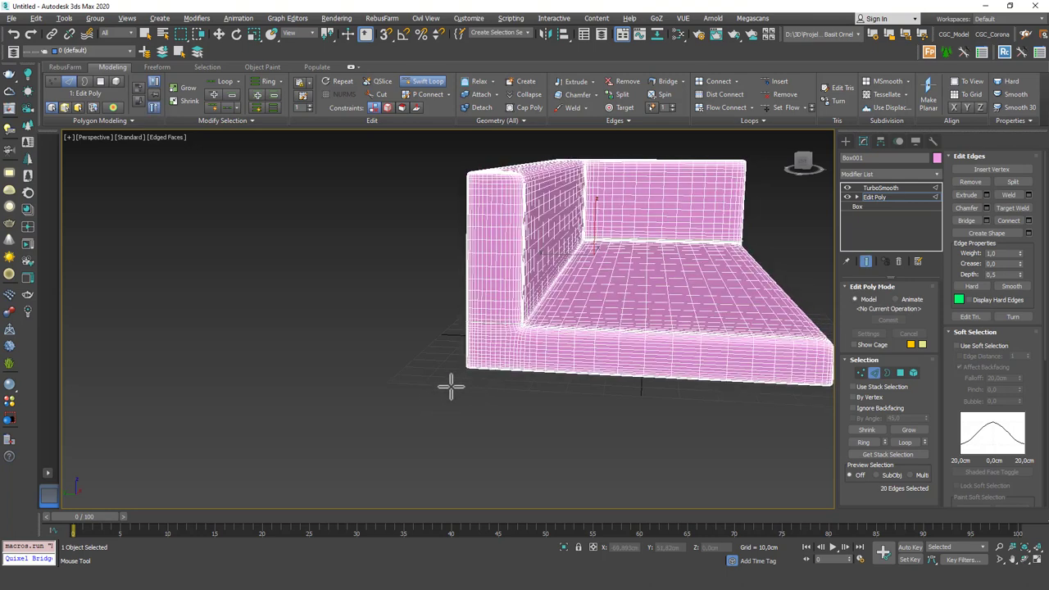
key("alt+s")
key("alt+s")
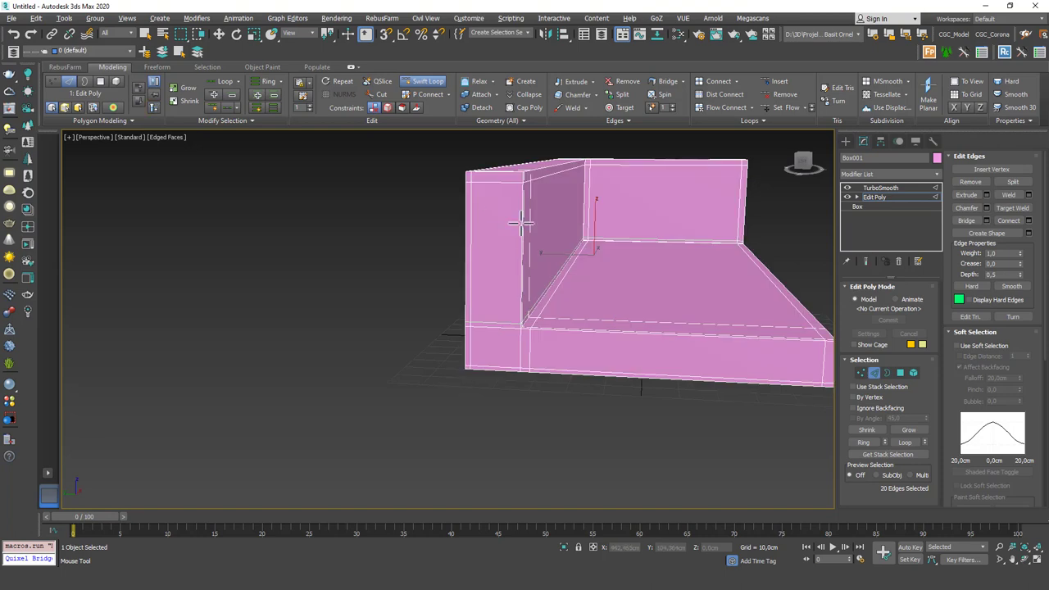
Insert an edge loop across the backrest's end close to its inner face and check the smoothed corners
middle_click_drag(462, 195, 523, 241, "alt")
scroll(433, 353, "up", 2)
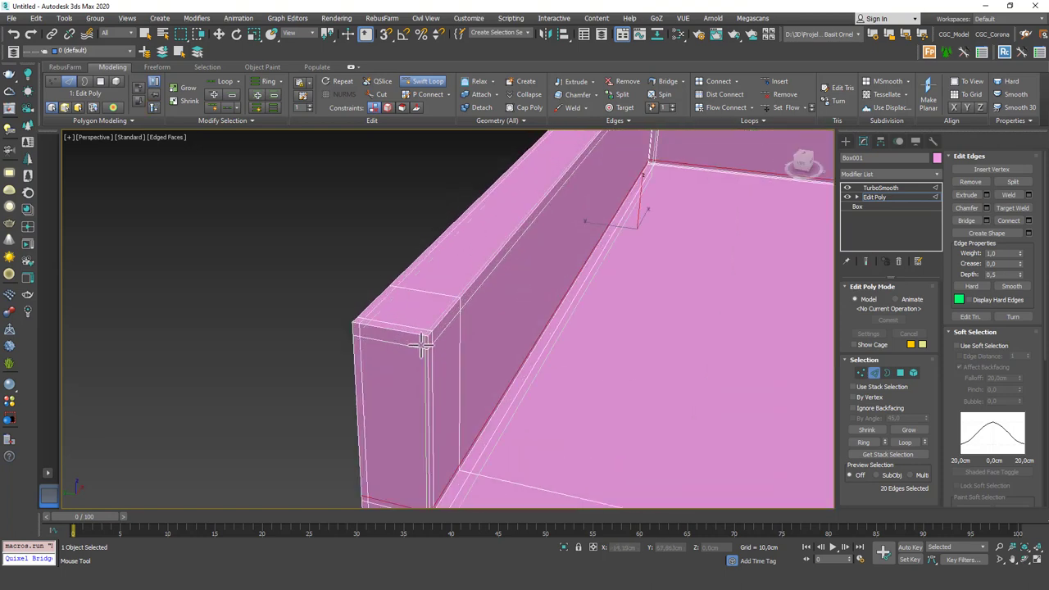
key("alt+s")
key("alt+s")
key("alt+s")
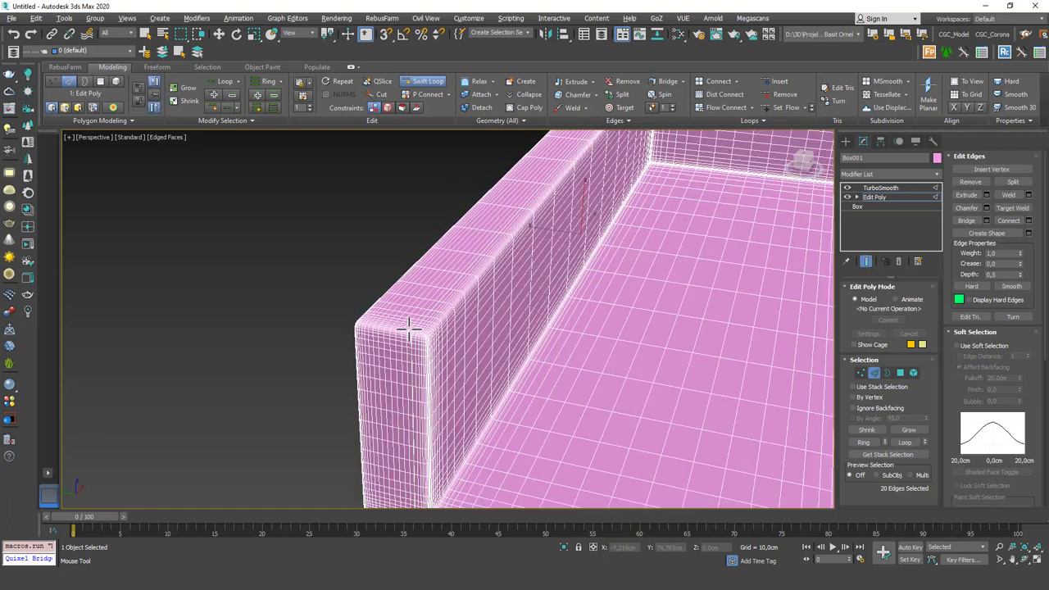
scroll(402, 328, "down", 3)
key("alt+s")
key("alt+s")
middle_click_drag(531, 318, 563, 272)
scroll(525, 286, "down", 2)
key("alt+s")
scroll(563, 272, "up", 2)
scroll(564, 273, "up", 2)
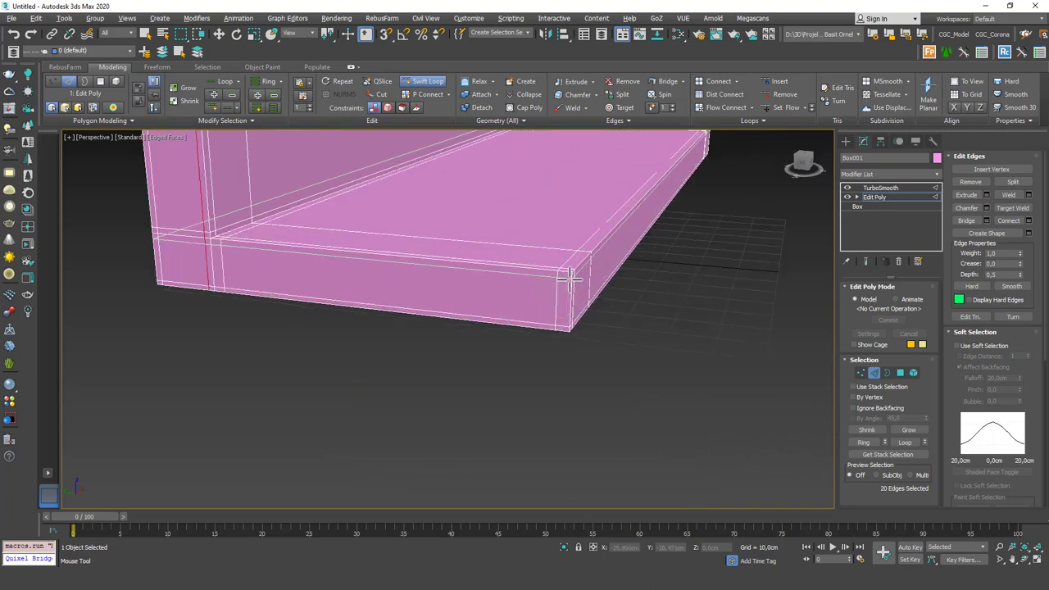
Insert an edge loop around the frame just below the seat's top edge and compare the cage with the smoothed result
key("alt+s")
scroll(574, 328, "down", 3)
middle_click_drag(574, 328, 490, 345, "alt")
scroll(490, 345, "down", 3)
key("alt+s")
scroll(632, 293, "up", 5)
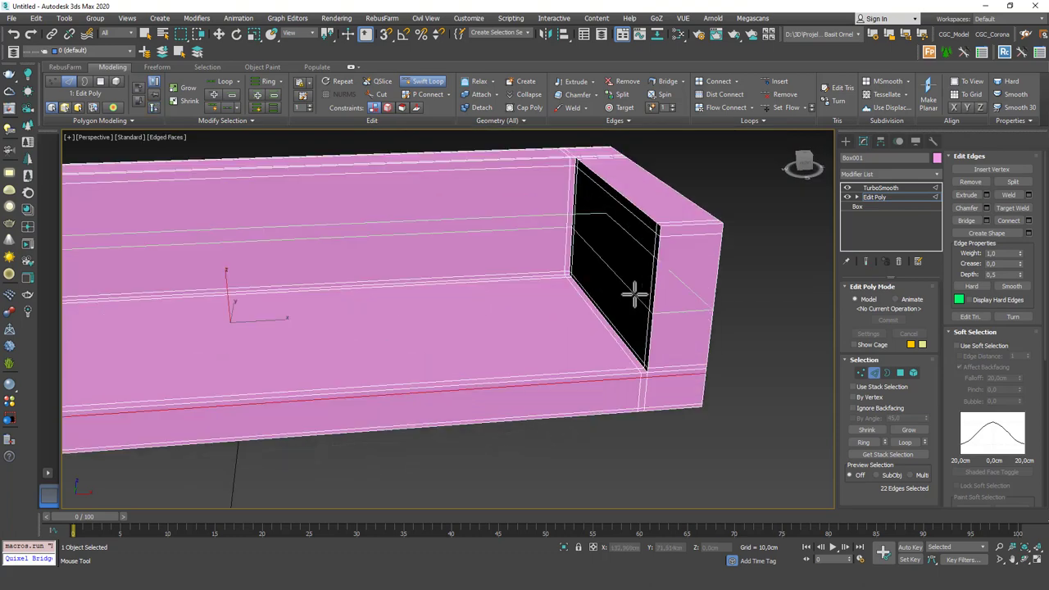
scroll(633, 294, "down", 2)
key("alt+s")
scroll(529, 279, "down", 3)
key("alt+s")
scroll(628, 347, "up", 2)
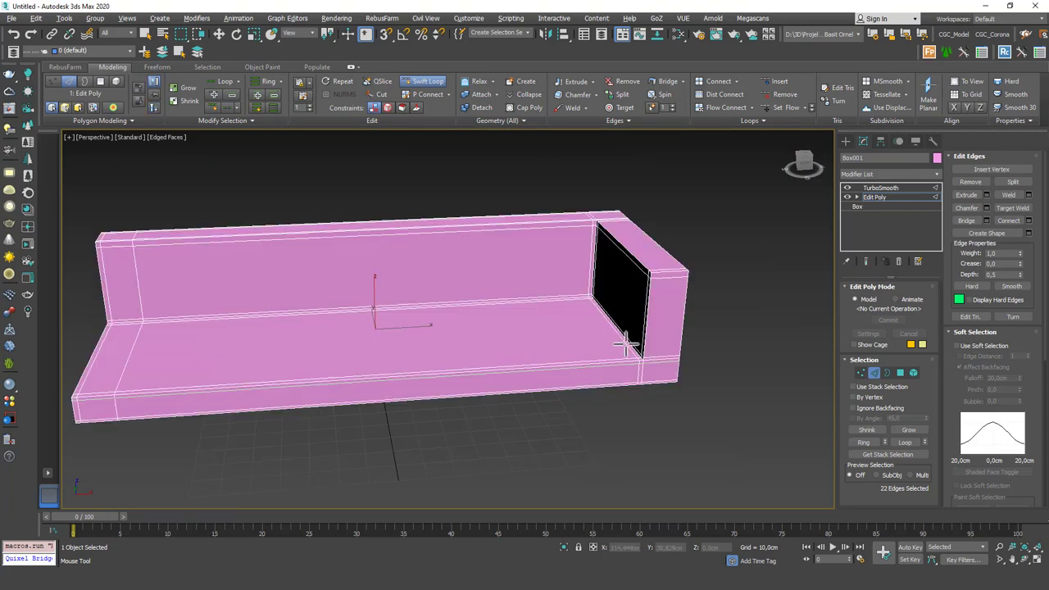
Insert an edge loop on the armrest's front close to its inner lower corner and check the smoothed result
scroll(628, 347, "down", 2)
key("alt+s")
scroll(647, 373, "up", 4)
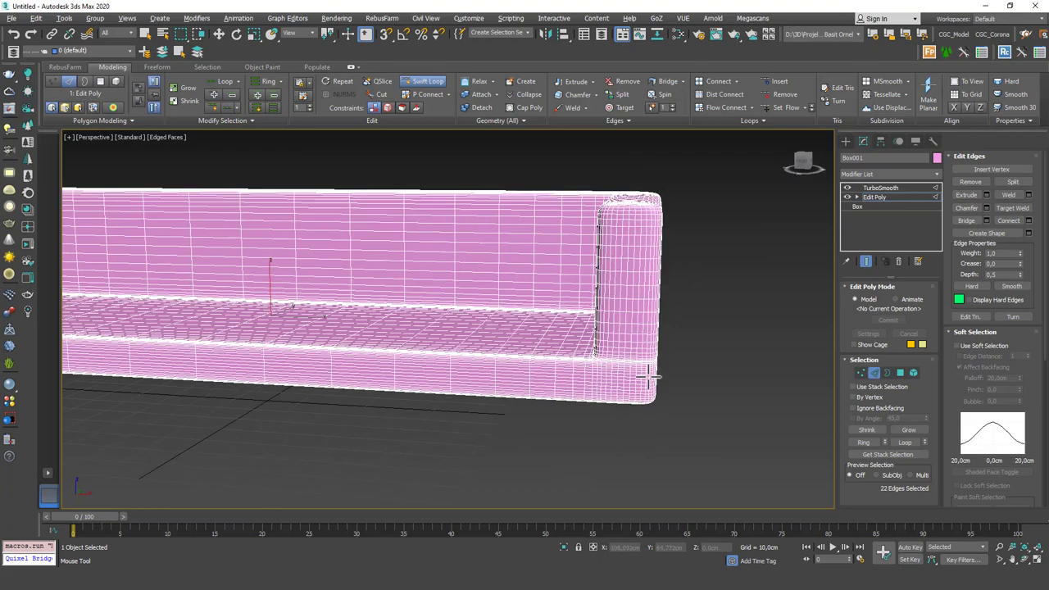
scroll(653, 378, "up", 3)
key("alt+s")
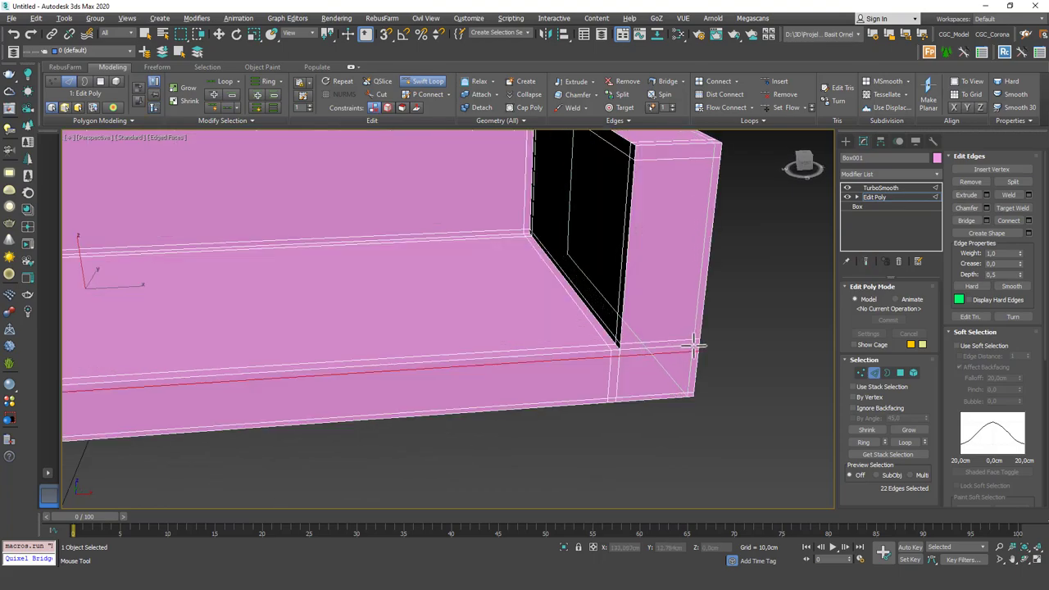
left_click(632, 356)
key("alt+s")
scroll(598, 357, "down", 1)
mouse_move(597, 357)
middle_mouse_down("alt")
mouse_move(572, 347)
mouse_move(591, 355)
middle_mouse_up("alt")
key("alt+s")
key("alt+s")
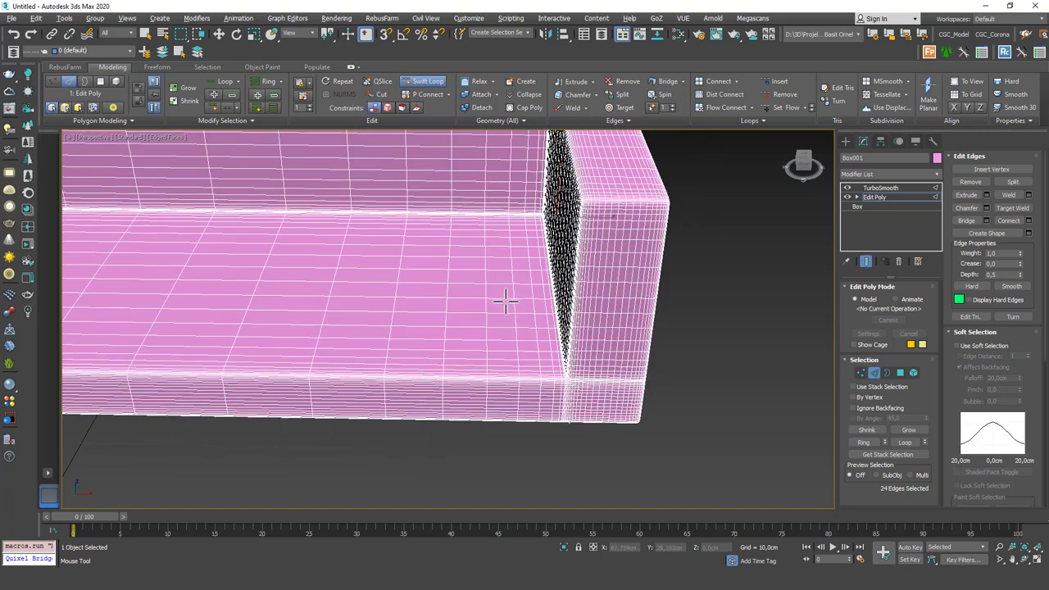
Leave Swift Loop and display the smoothed frame without edged faces to examine the armrest's corners
scroll(504, 307, "down", 5)
key("w")
key("F4")
middle_click_drag(463, 314, 477, 320)
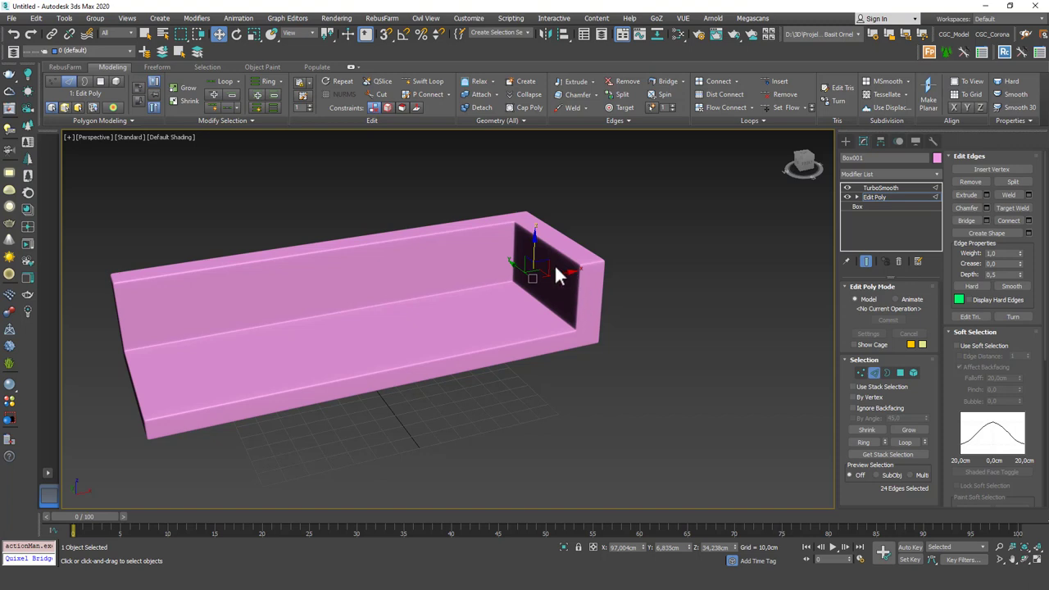
middle_click_drag(528, 282, 548, 312, "alt")
scroll(547, 315, "down", 5)
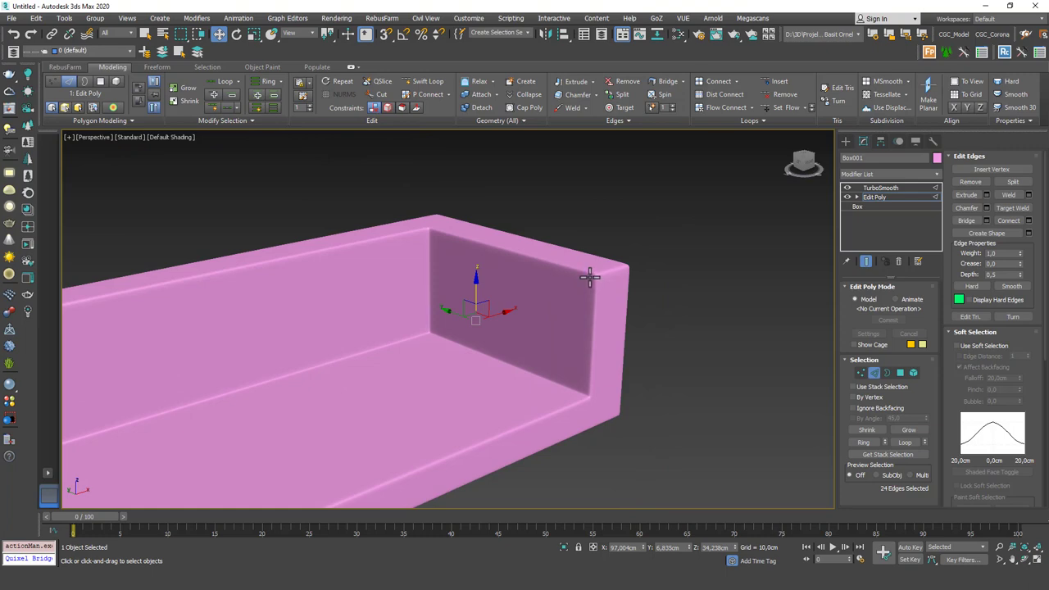
Switch to the int1.max scene, examine the finished sofa's rounded armrest corner, and return to the untitled scene
mouse_move(417, 579)
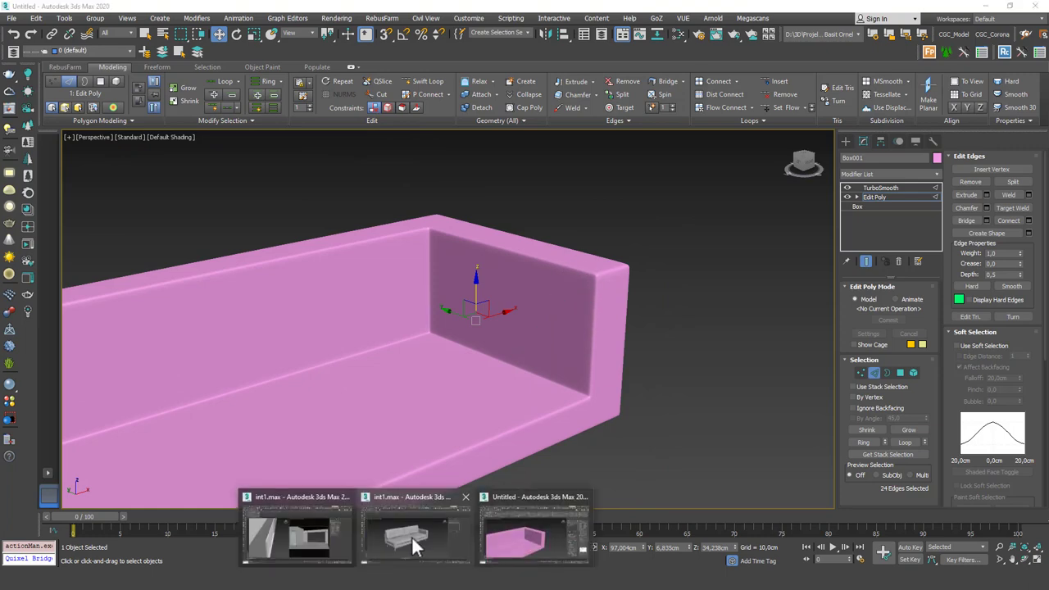
left_click(414, 541)
middle_click_drag(647, 259, 623, 272)
scroll(623, 271, "up", 5)
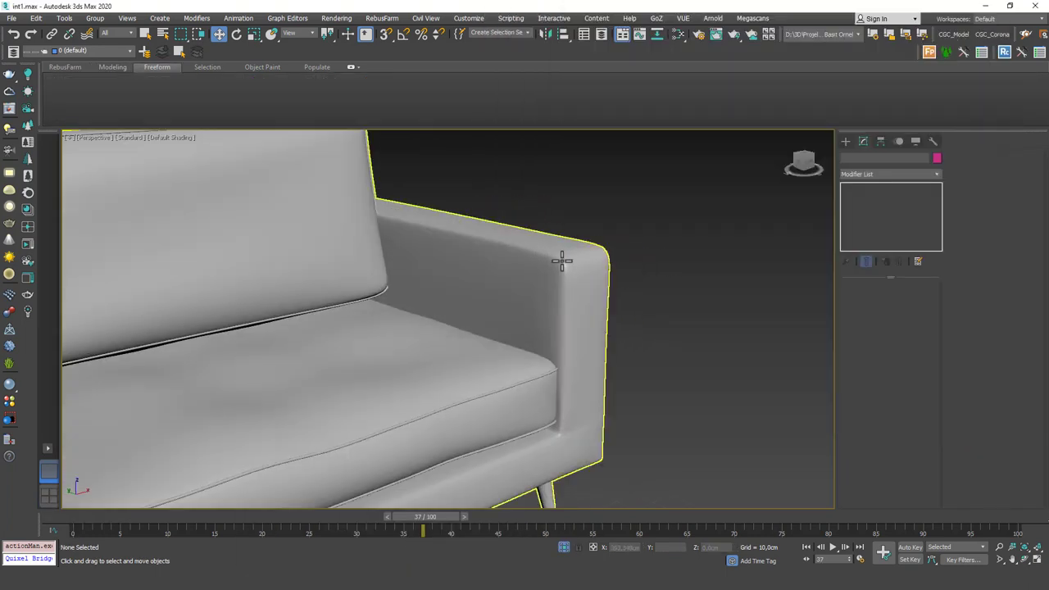
left_click(721, 196)
left_click(987, 7)
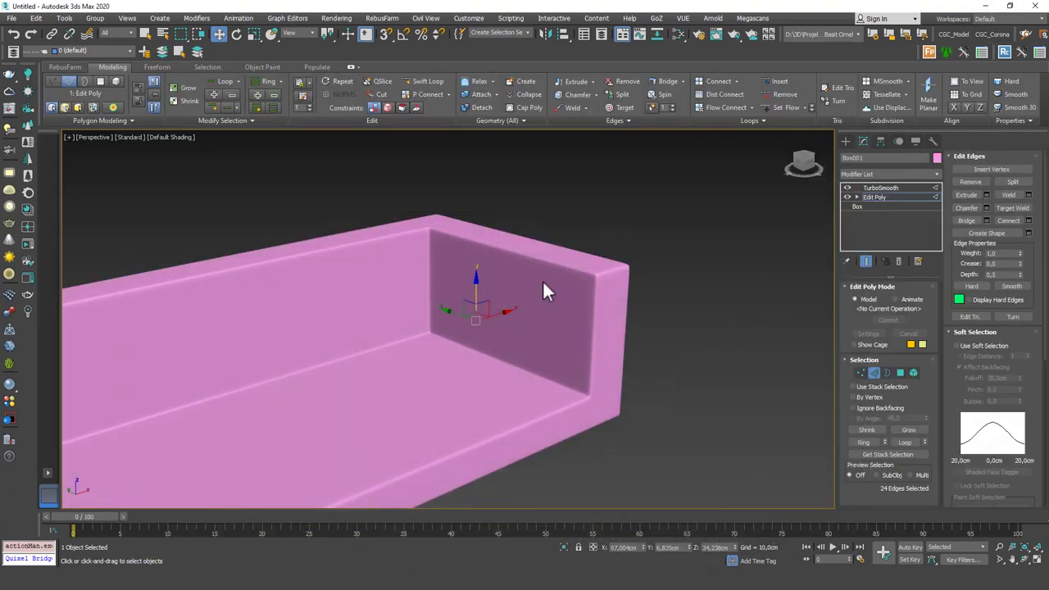
On the unsmoothed cage, move the six vertices on the armrest's top near its front back to about Y -31.1 cm
scroll(618, 281, "up", 3)
left_click(864, 260)
key("F4")
middle_click_drag(609, 305, 636, 221, "alt")
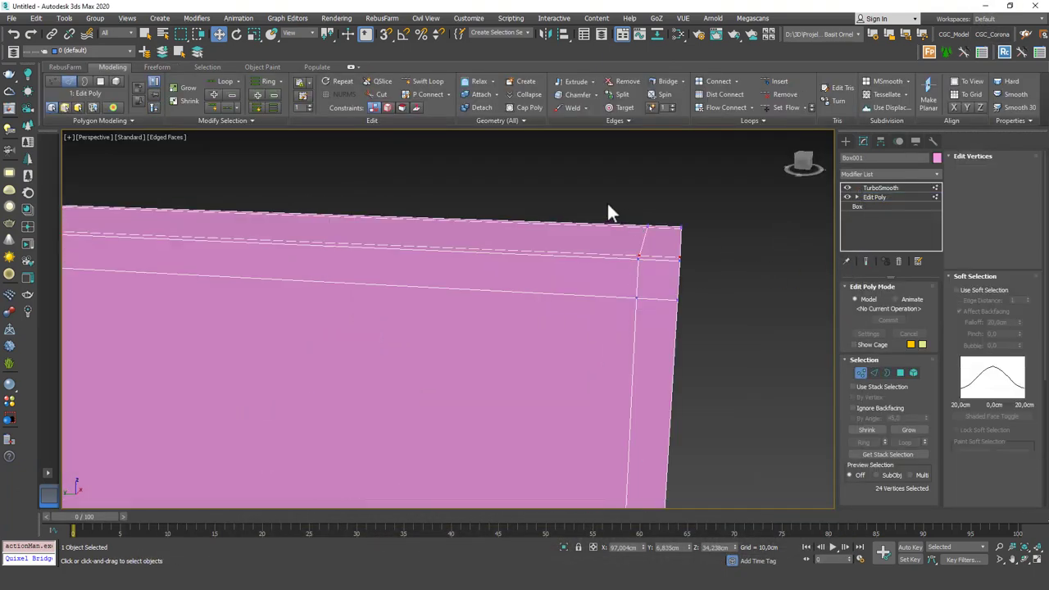
left_click_drag(607, 211, 659, 335)
mouse_move(655, 324)
middle_mouse_down("alt")
mouse_move(502, 327)
mouse_move(652, 328)
mouse_move(642, 319)
middle_mouse_up("alt")
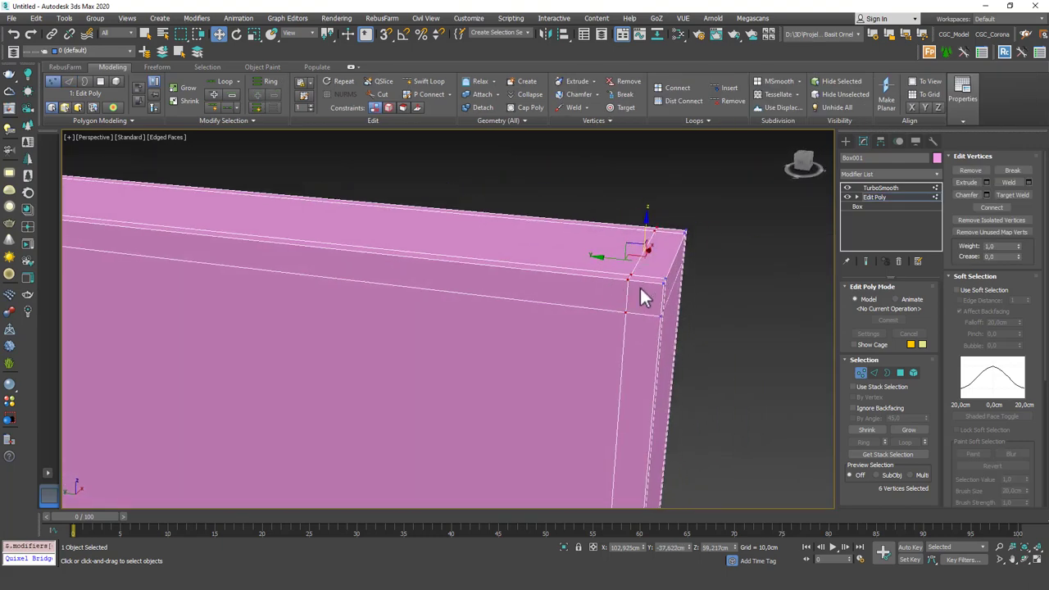
middle_click_drag(652, 273, 616, 298, "alt")
key("ctrl+q")
left_click_drag(605, 267, 545, 260)
key("F4")
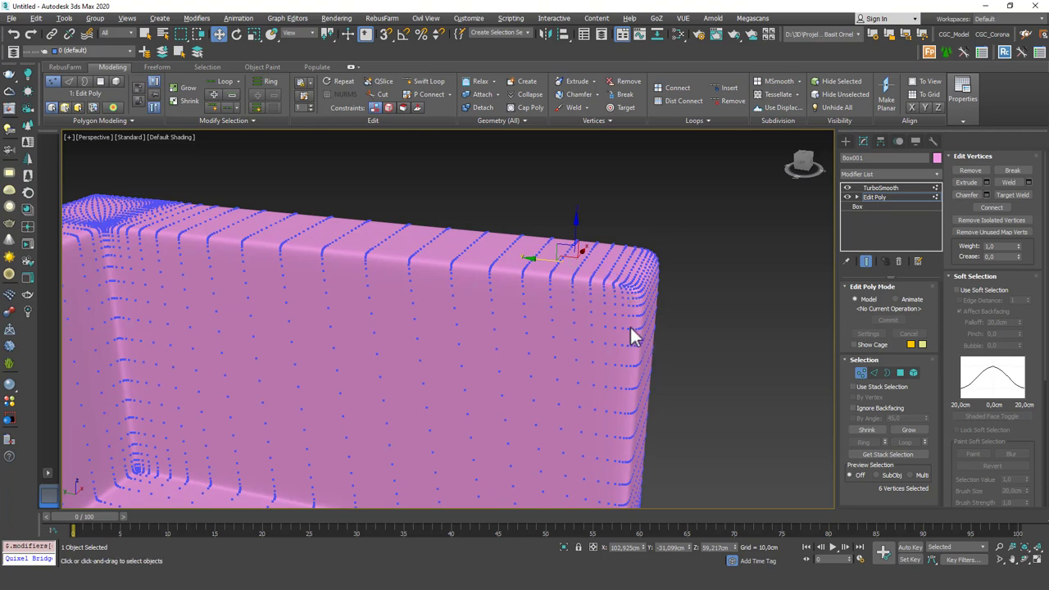
key("ctrl+q")
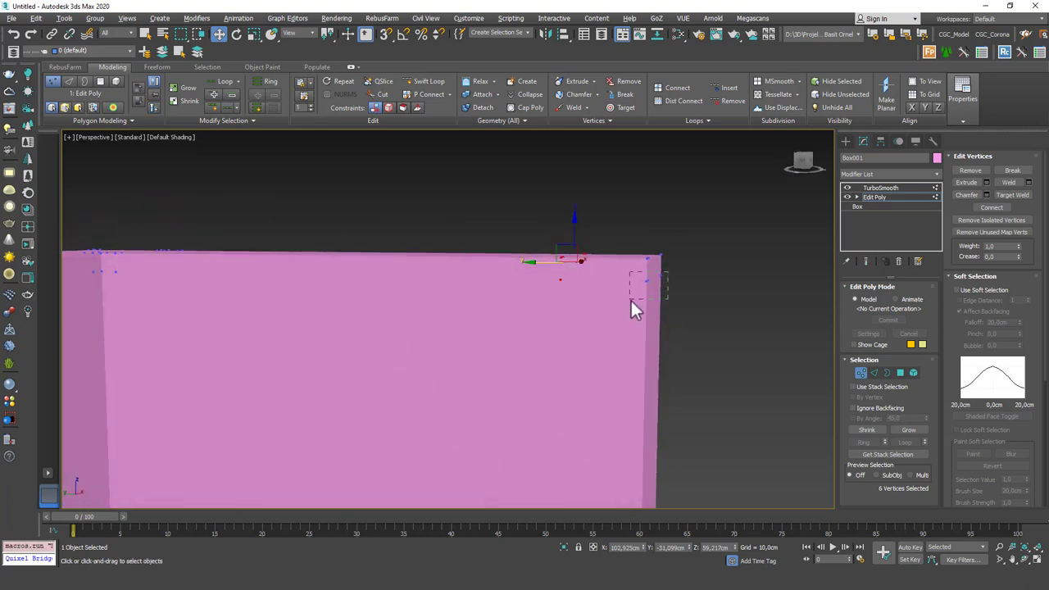
Move the four vertices just below the armrest's upper front corner farther down the front face
left_click_drag(631, 300, 631, 300)
key("ctrl+q")
left_click_drag(655, 248, 657, 315)
key("ctrl+q")
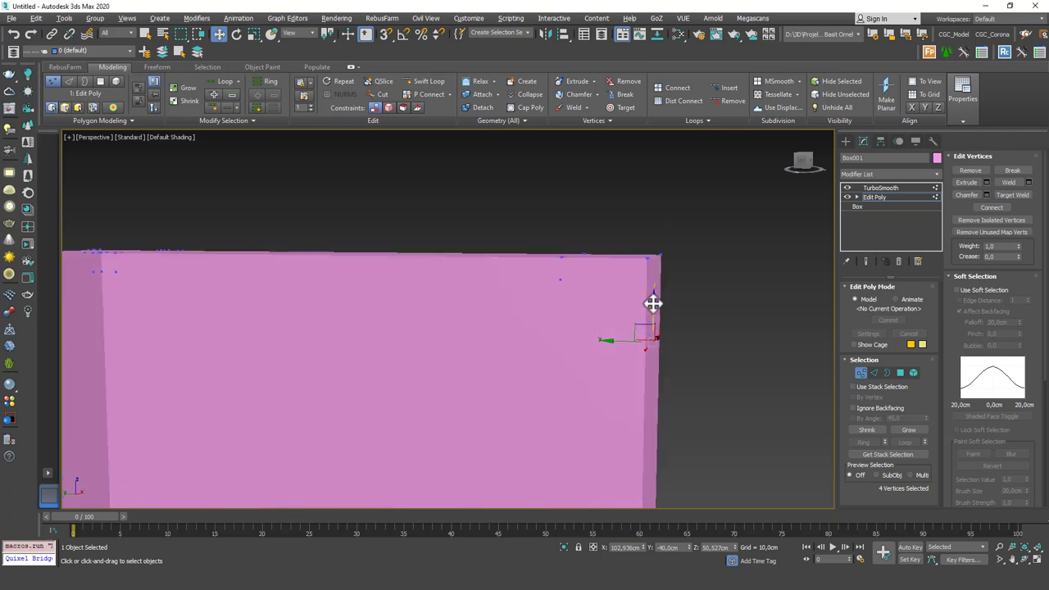
left_click_drag(656, 300, 655, 327)
key("ctrl+q")
Move the vertices on the armrest's top farther back from the front corner and check the wider rounding
key("ctrl+q")
left_click_drag(605, 224, 535, 298)
key("ctrl+q")
left_click_drag(550, 263, 468, 261)
scroll(557, 277, "down", 4)
key("ctrl+q")
key("ctrl+q")
middle_click_drag(581, 291, 673, 281, "alt")
Leave vertex editing, deselect the frame and examine the smoothed sofa's rounded armrest
key("1")
left_click(631, 299)
key("F4")
key("F4")
scroll(585, 309, "down", 3)
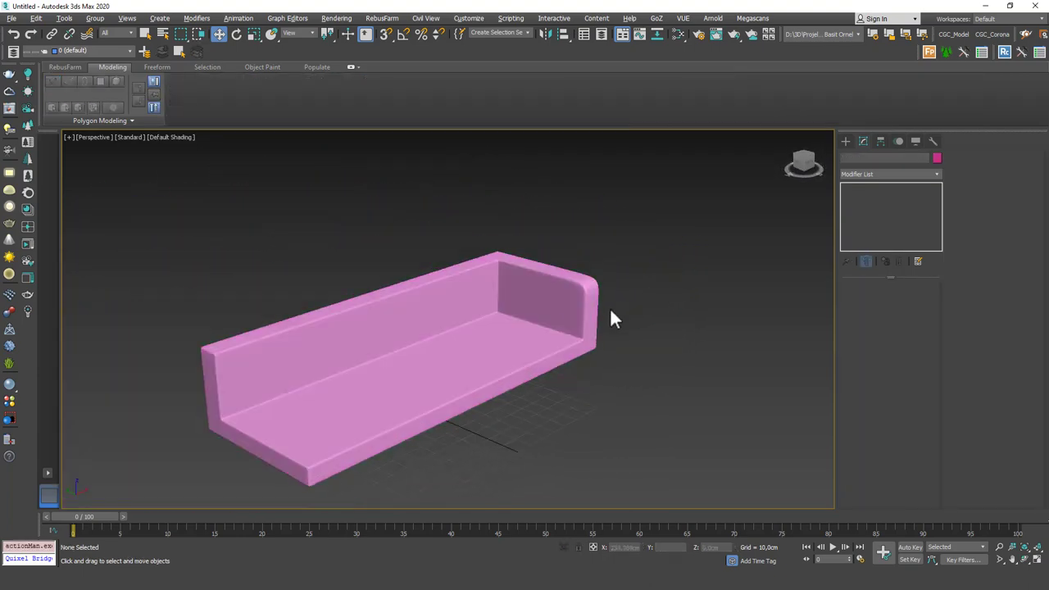
scroll(614, 295, "up", 4)
middle_click_drag(614, 295, 682, 279)
scroll(681, 280, "down", 3)
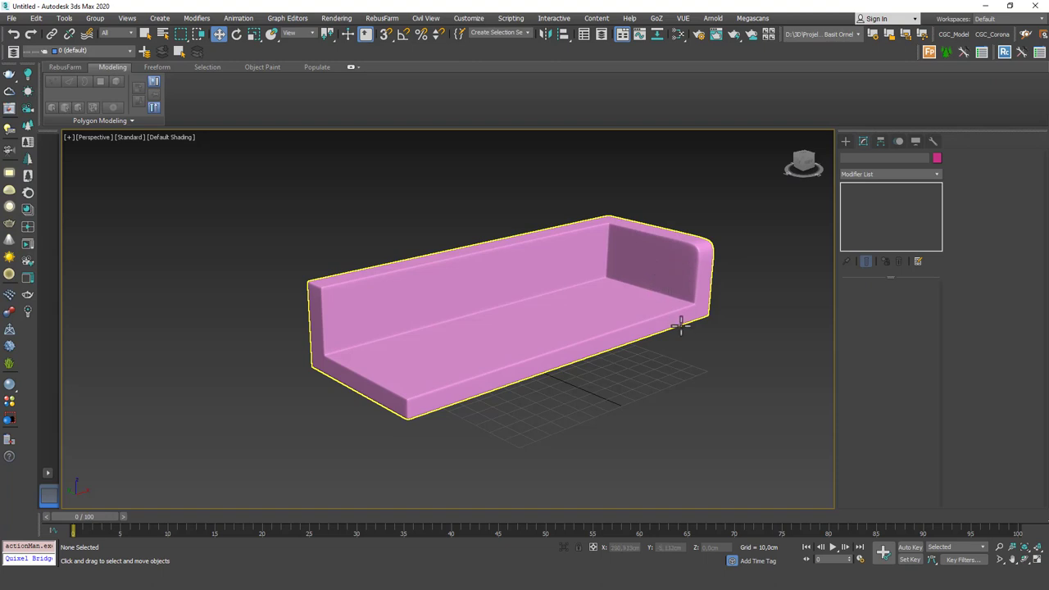
In a wireframe Top view, draw a cylinder about 2.9 cm in radius and 13.7 cm high under the armrest's front corner
scroll(684, 338, "down", 5)
left_click(658, 307)
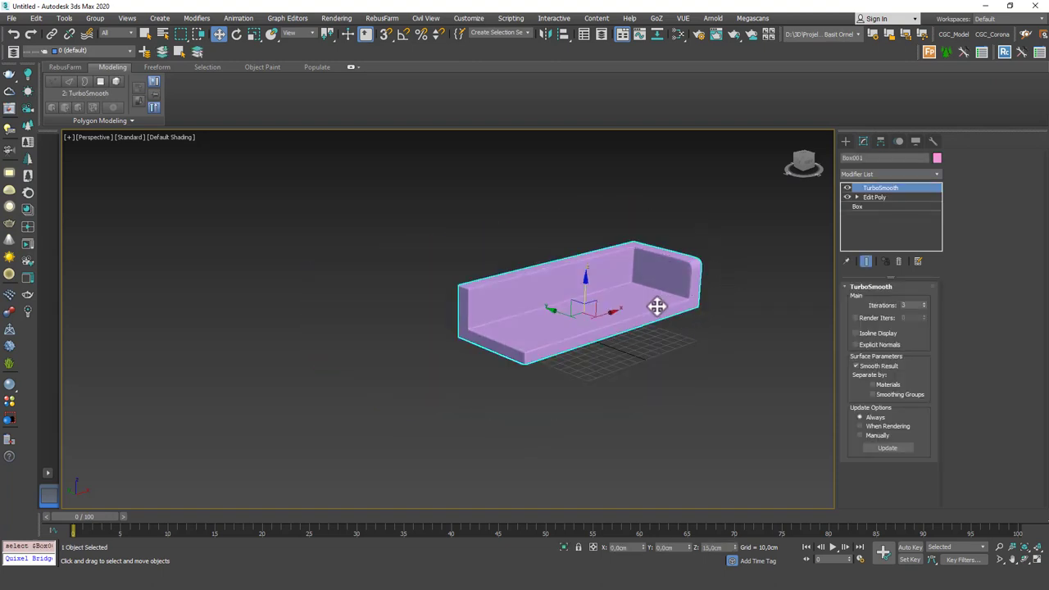
key("t")
key("F3")
key("z")
left_click(846, 140)
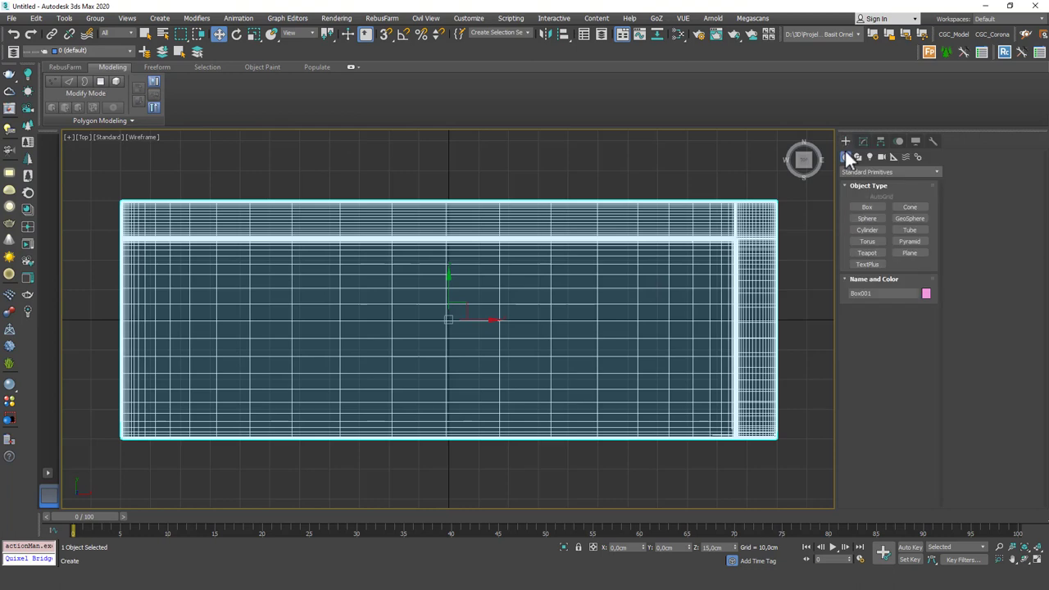
left_click(870, 230)
left_click_drag(756, 412, 765, 415)
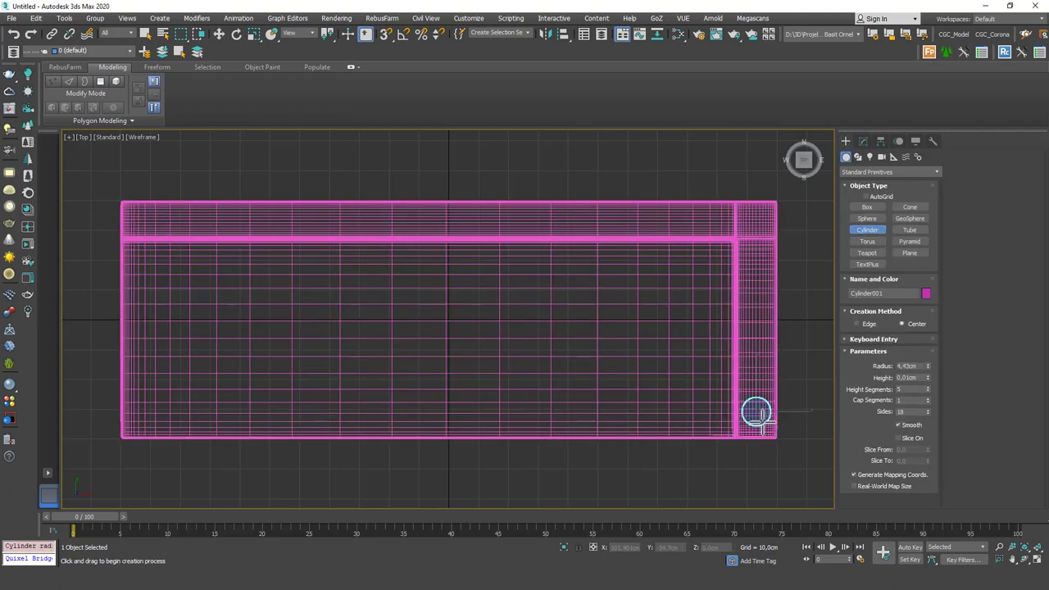
key("w")
Frame the cylinder in a shaded view with edged faces and set its height segments to 1
mouse_move(746, 374)
middle_mouse_down("alt")
mouse_move(658, 293)
mouse_move(645, 353)
middle_mouse_up("alt")
key("z")
scroll(658, 307, "down", 2)
key("F3")
left_click(863, 141)
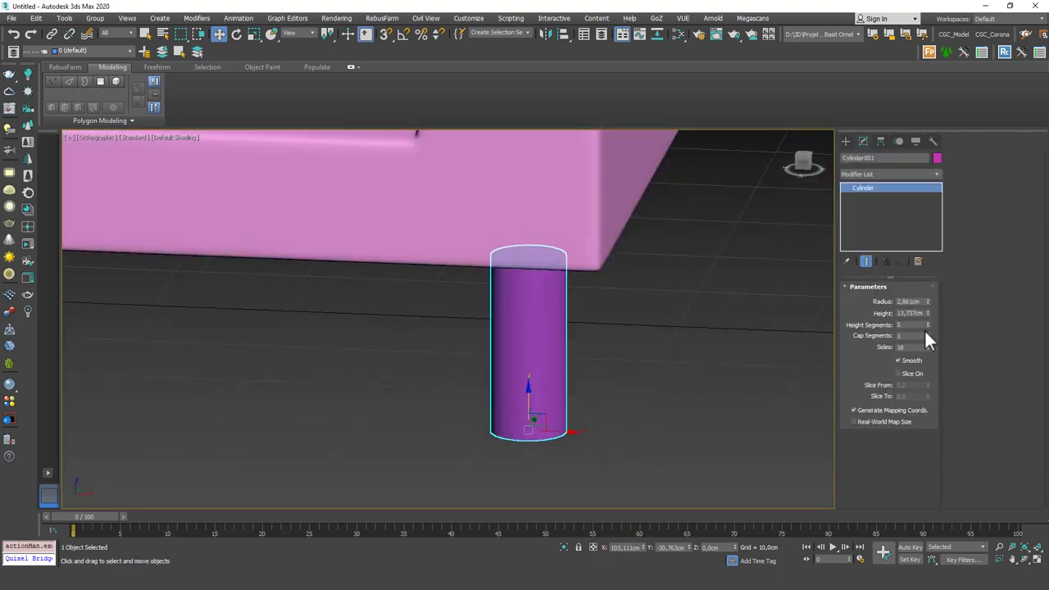
key("F4")
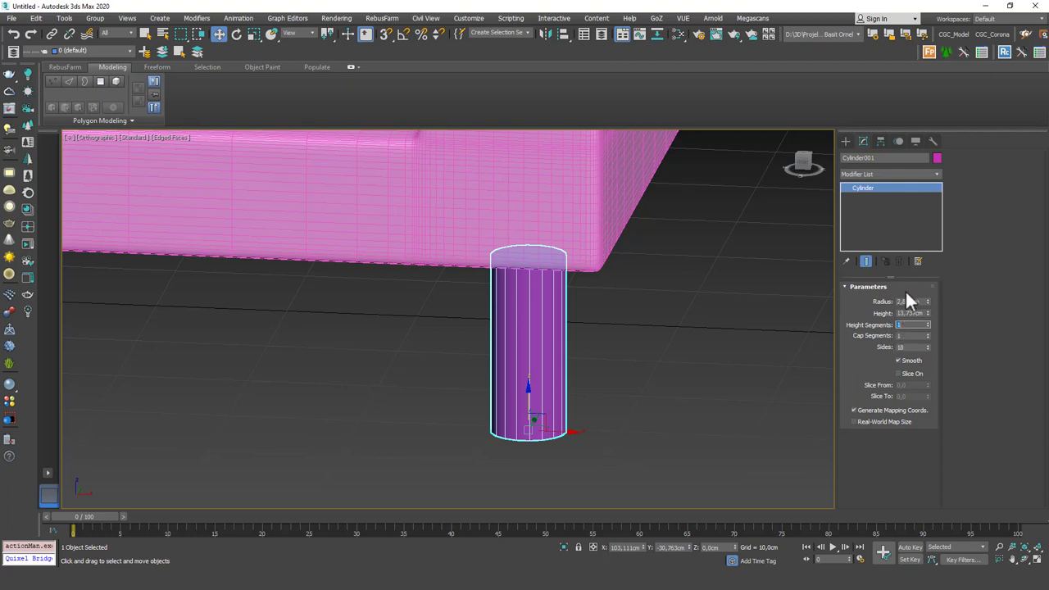
Set the leg cylinder's radius to 1 cm and its height to 15 cm
double_click(916, 302)
type("1")
key("Return")
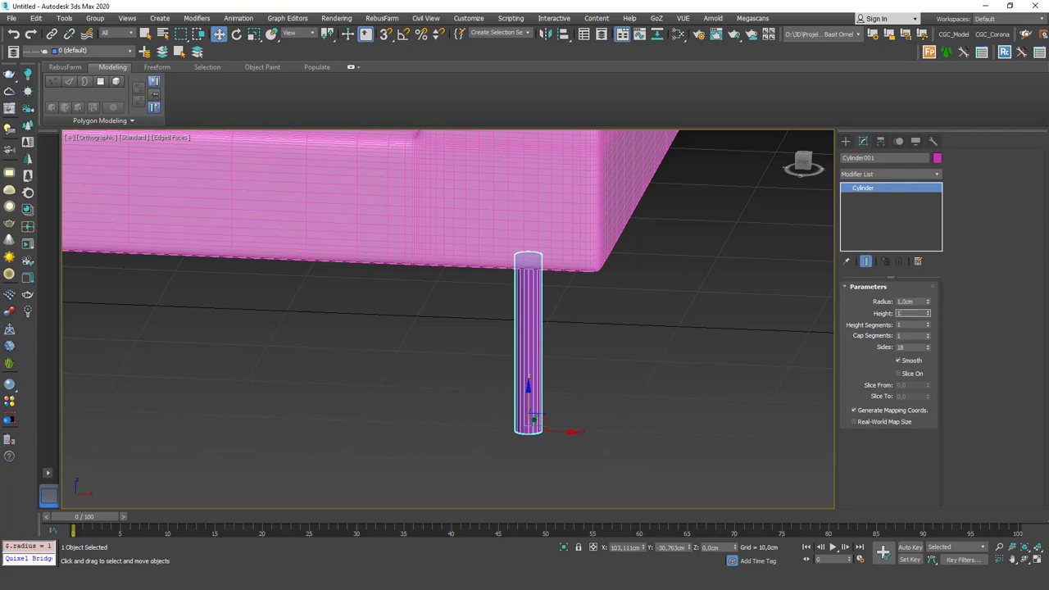
mouse_move(681, 316)
middle_mouse_down("alt")
mouse_move(581, 283)
mouse_move(582, 330)
mouse_move(610, 319)
mouse_move(602, 378)
mouse_move(562, 289)
mouse_move(594, 280)
mouse_move(606, 308)
middle_mouse_up("alt")
key("p")
key("z")
scroll(603, 378, "down", 3)
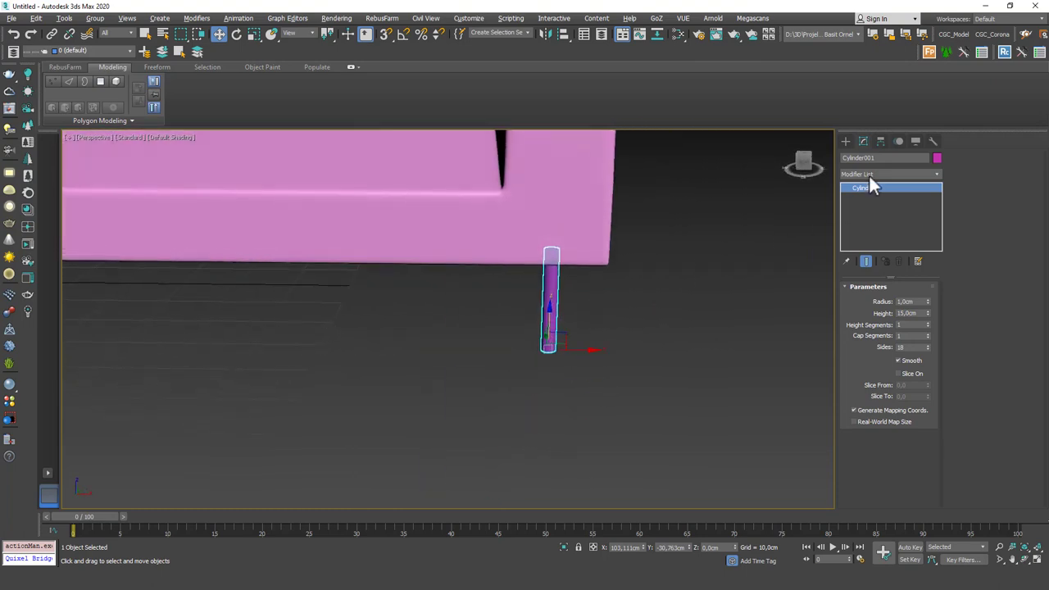
Add an Edit Poly modifier to the leg cylinder and scale its whole element
left_click(868, 176)
key("e")
left_click(869, 212)
key("1")
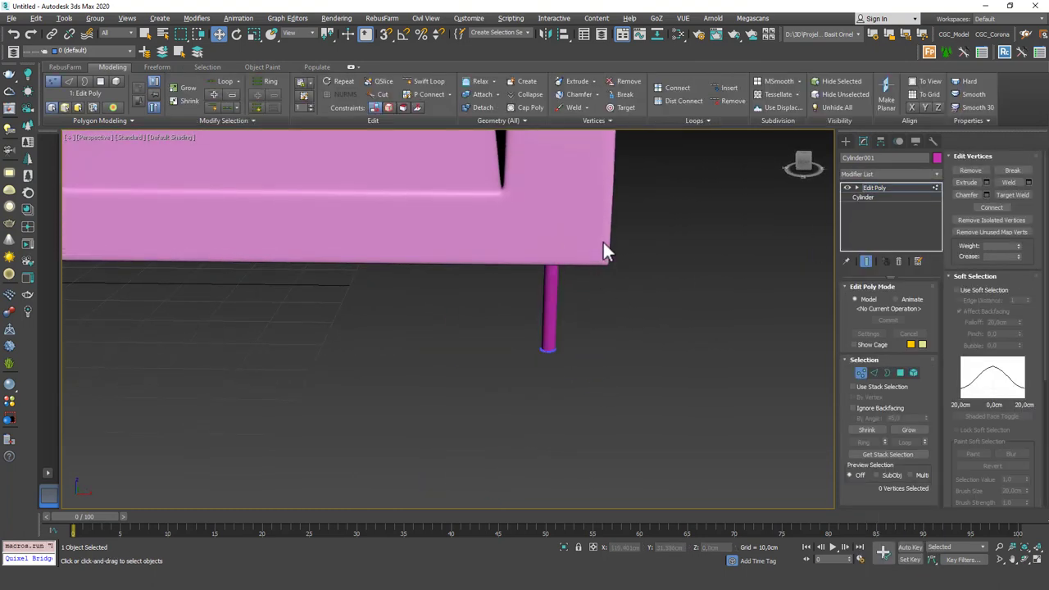
key("5")
left_click(549, 299)
key("r")
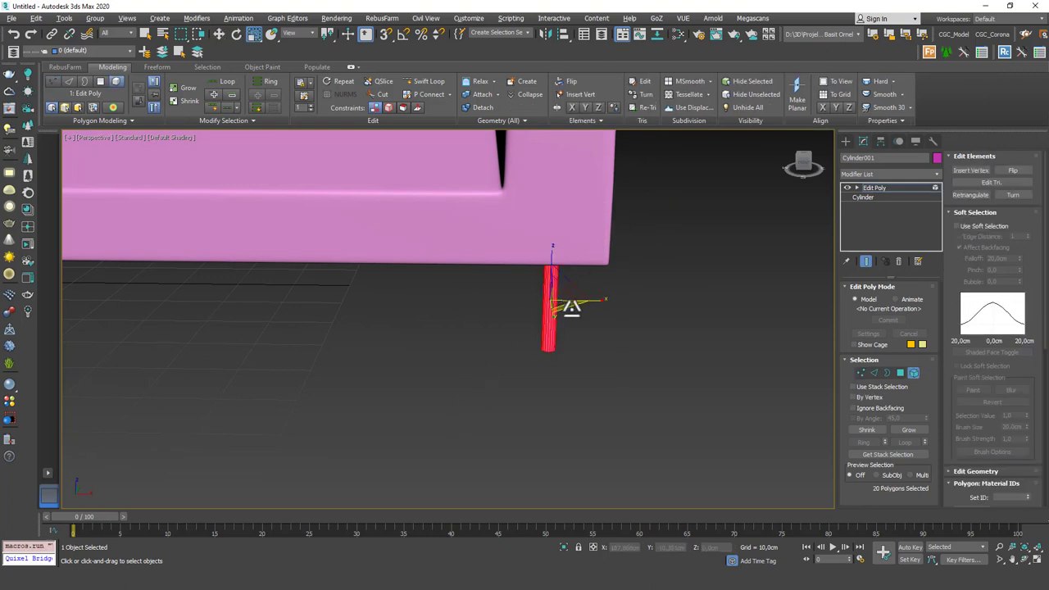
left_click_drag(574, 310, 578, 352)
Narrow the leg's bottom end and move its 18 bottom vertices outward to about X 105.3 cm, Y -32.9 cm
key("1")
key("w")
mouse_move(579, 352)
middle_mouse_down("alt")
mouse_move(539, 357)
mouse_move(506, 327)
mouse_move(585, 318)
mouse_move(645, 327)
mouse_move(634, 354)
mouse_move(571, 361)
middle_mouse_up("alt")
scroll(571, 360, "down", 6)
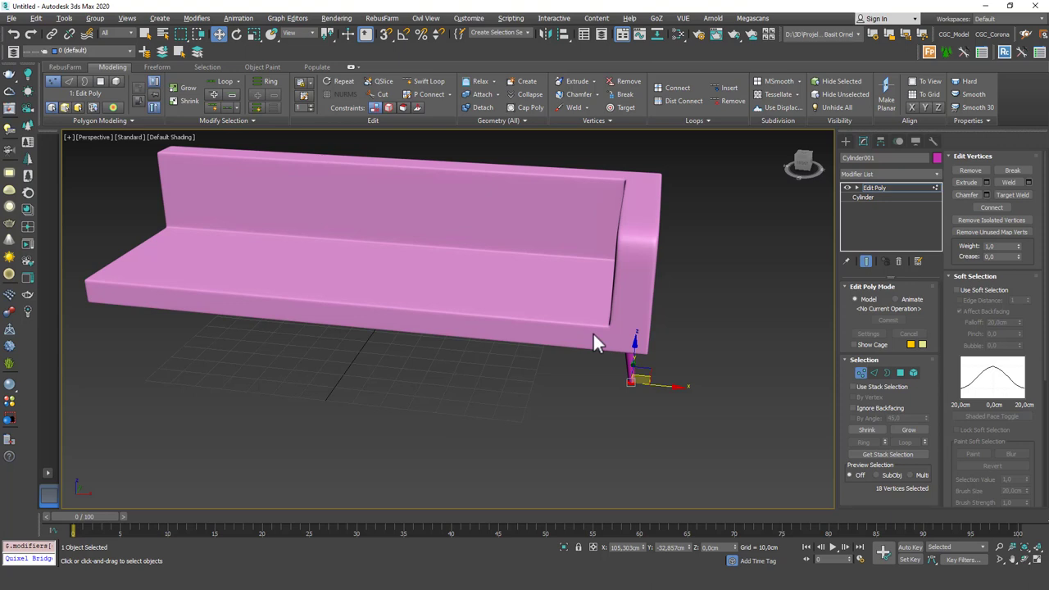
Try another position for the leg's bottom vertices and undo that move
middle_click_drag(613, 361, 571, 349, "alt")
left_click_drag(616, 405, 616, 393)
middle_click_drag(582, 355, 648, 299, "alt")
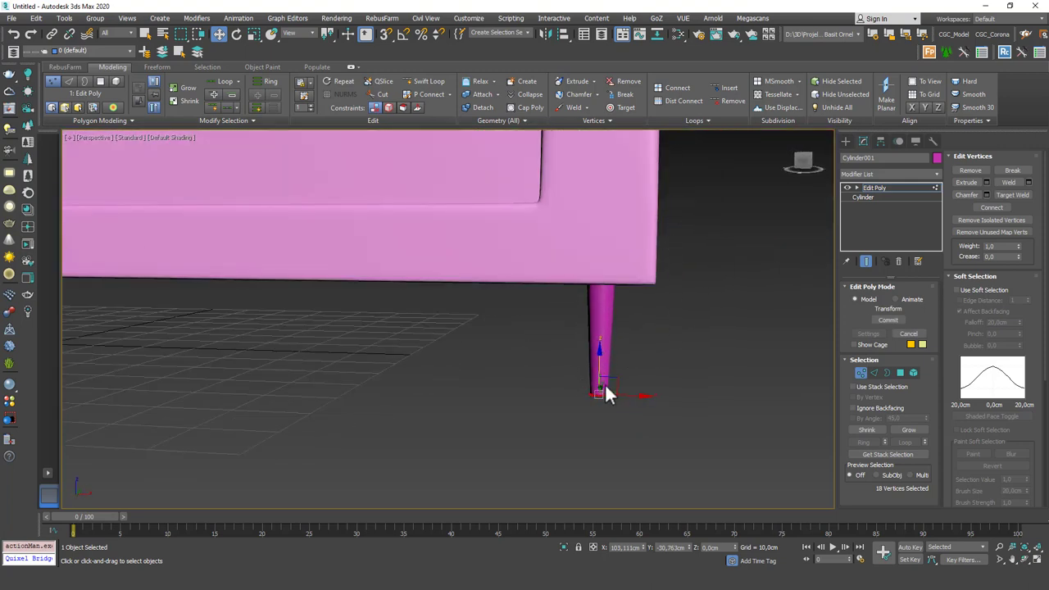
key("ctrl+z")
middle_click_drag(660, 314, 612, 330, "alt")
scroll(629, 332, "down", 5)
scroll(634, 374, "down", 2)
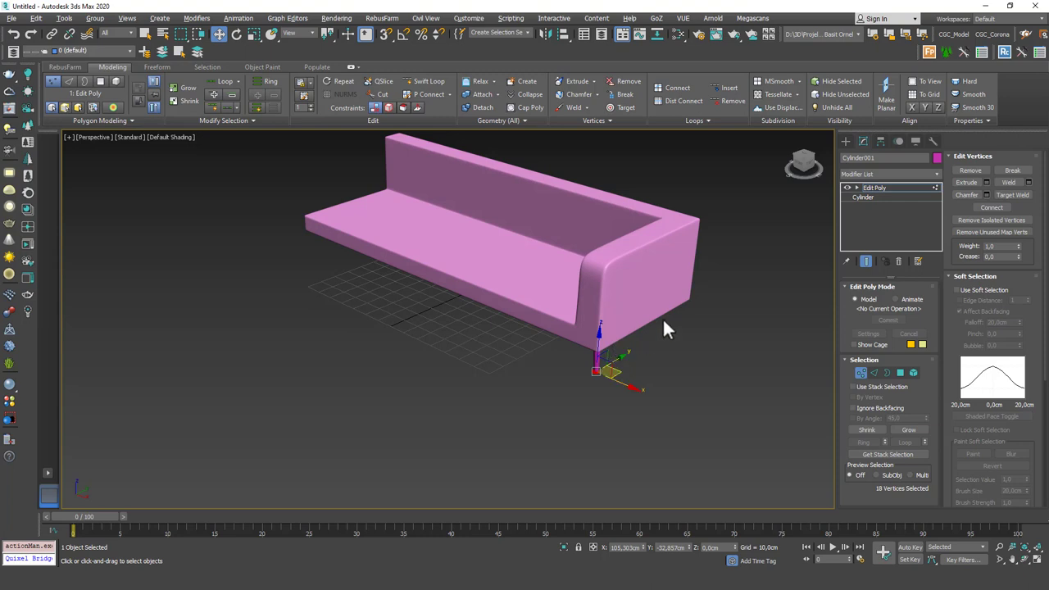
Leave vertex editing and add a Symmetry modifier to the leg
left_click(900, 188)
left_click(893, 175)
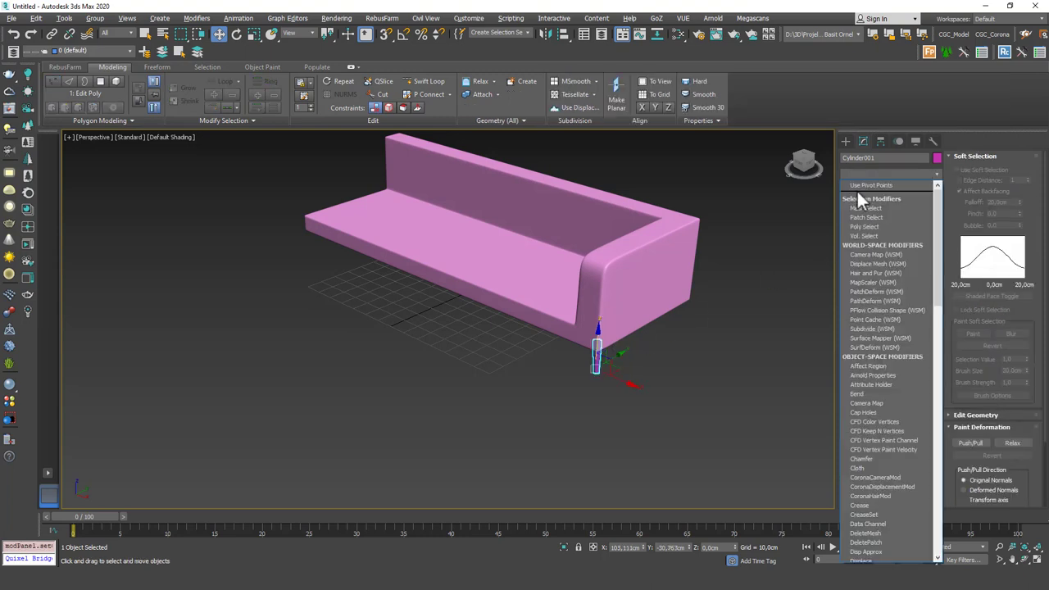
type("sy")
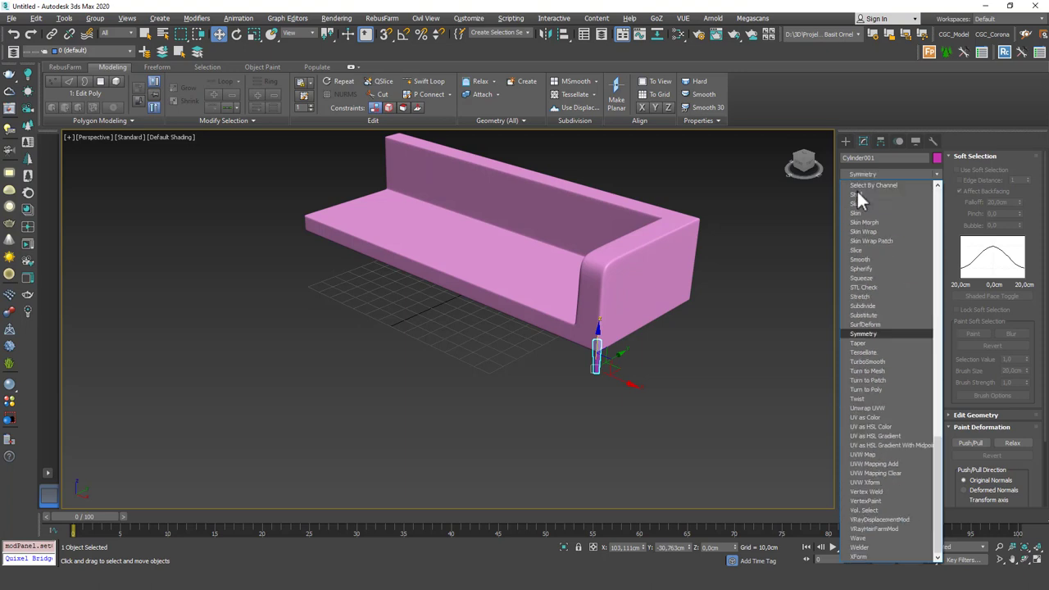
key("Return")
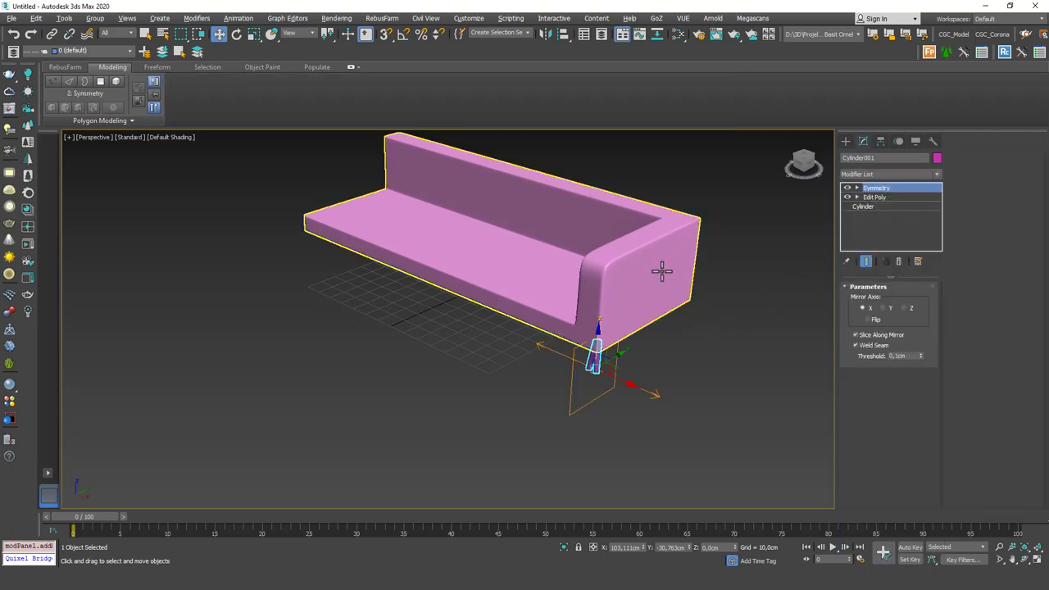
Align the Symmetry modifier's Mirror gizmo to the sofa frame's centre to mirror the leg across X
middle_click_drag(663, 276, 684, 285)
key("1")
middle_click_drag(589, 296, 641, 293, "alt")
left_click(857, 188)
left_click(877, 197)
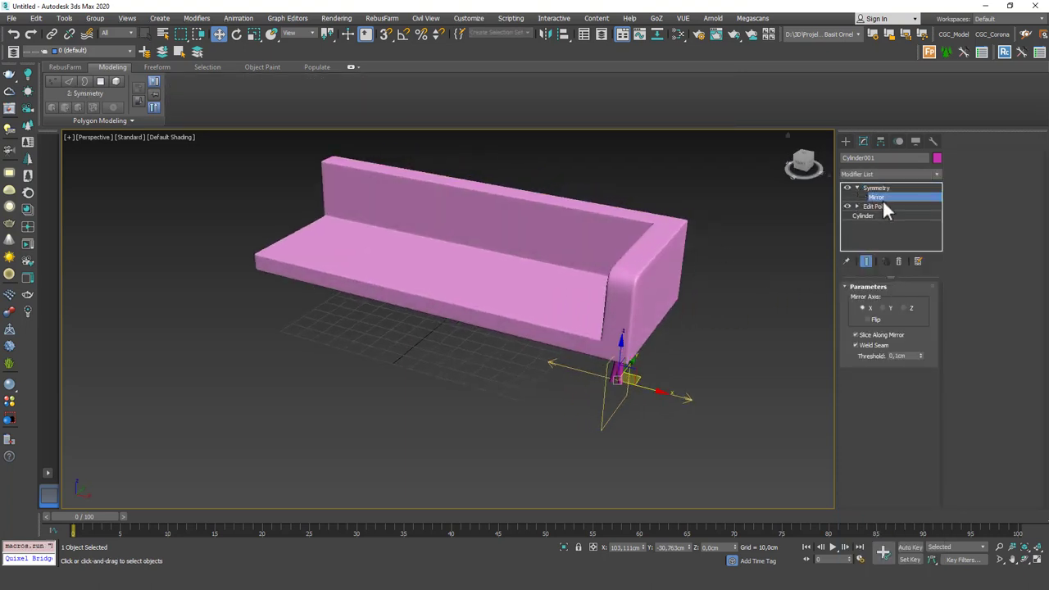
key("alt+a")
left_click(502, 271)
left_click(518, 380)
Copy the leg's Symmetry modifier and paste it as a second one at the top of the modifier stack
middle_click_drag(610, 340, 770, 239, "alt")
right_click(877, 201)
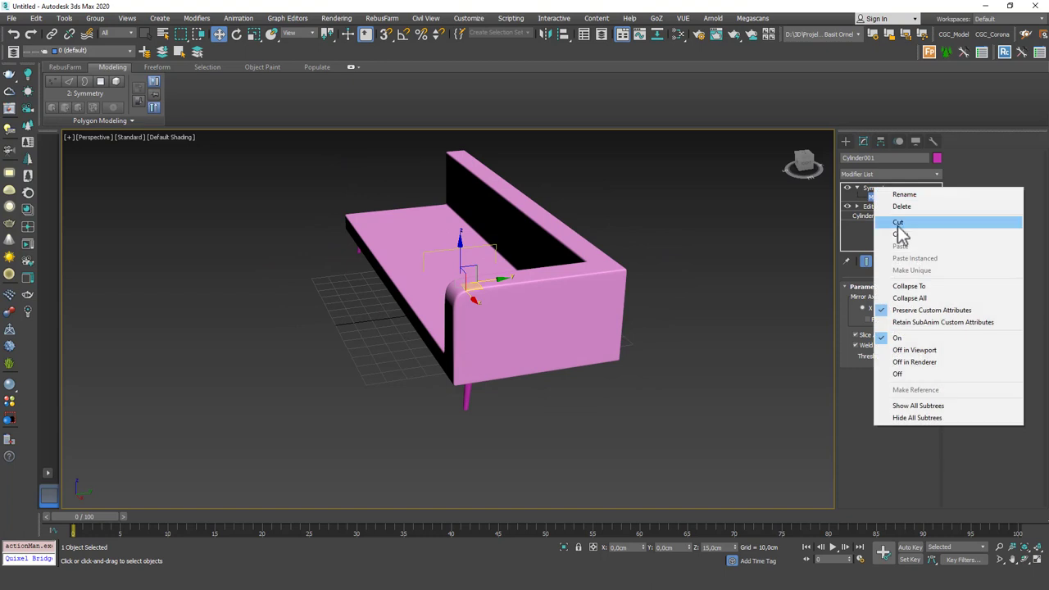
left_click(901, 192)
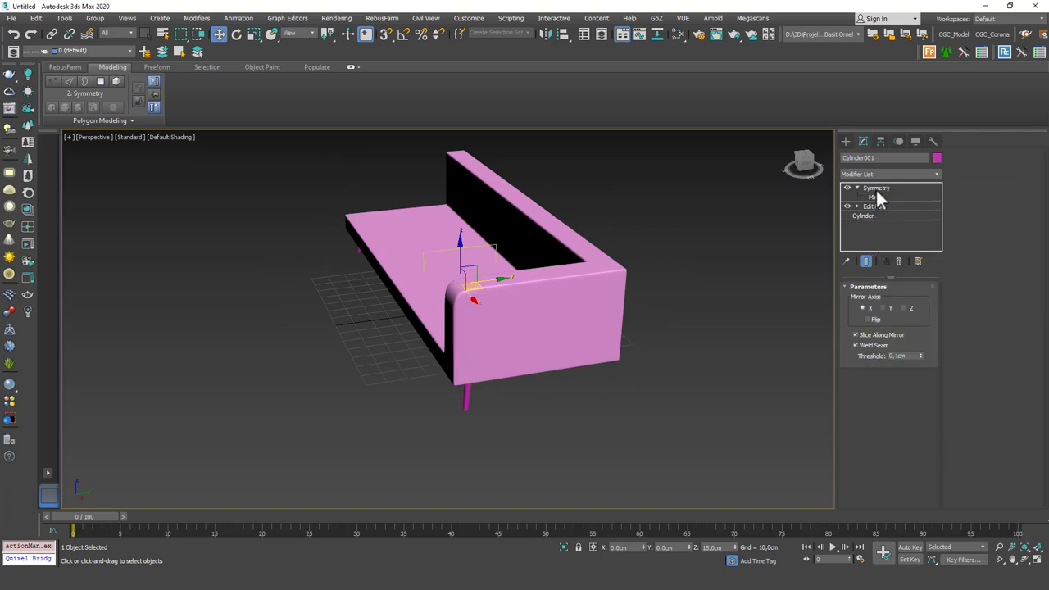
right_click(877, 189)
left_click(901, 247)
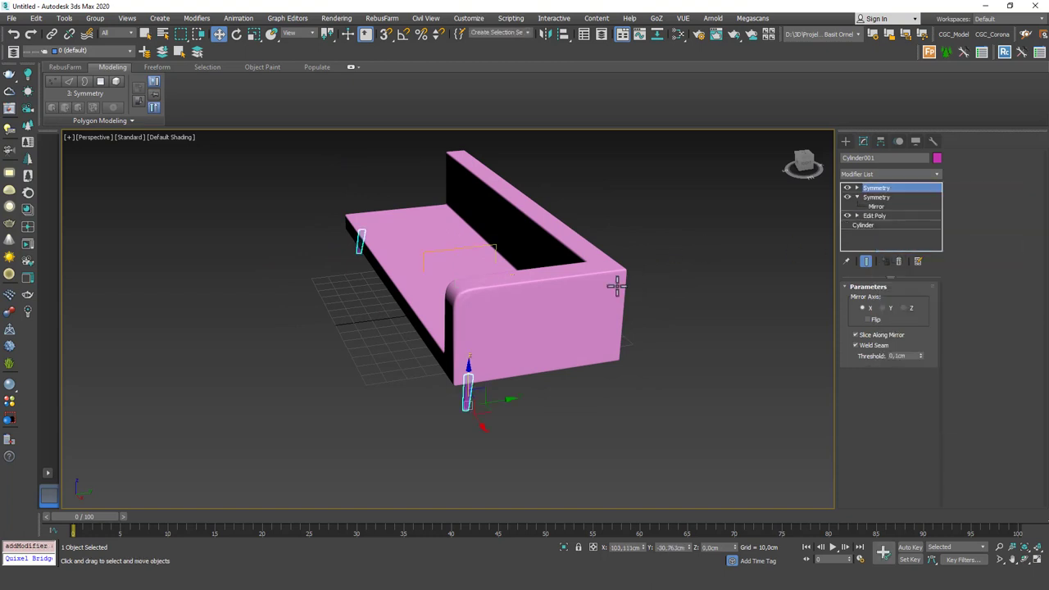
Set the second Symmetry modifier's mirror axis to Y with Flip on to mirror the legs to the back, then deselect them
middle_click_drag(604, 295, 532, 342, "alt")
left_click(890, 308)
middle_click_drag(580, 383, 732, 338, "alt")
left_click(868, 319)
key("1")
scroll(572, 344, "down", 3)
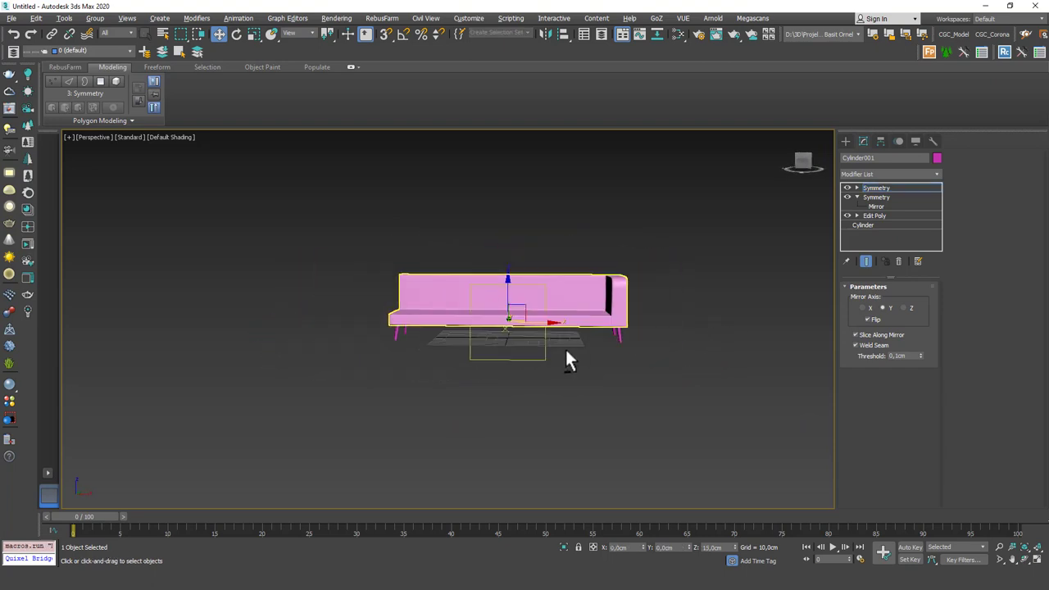
middle_click_drag(572, 345, 622, 315, "alt")
key("1")
left_click(701, 302)
middle_click_drag(701, 301, 628, 304, "alt")
scroll(597, 286, "up", 6)
scroll(577, 299, "down", 4)
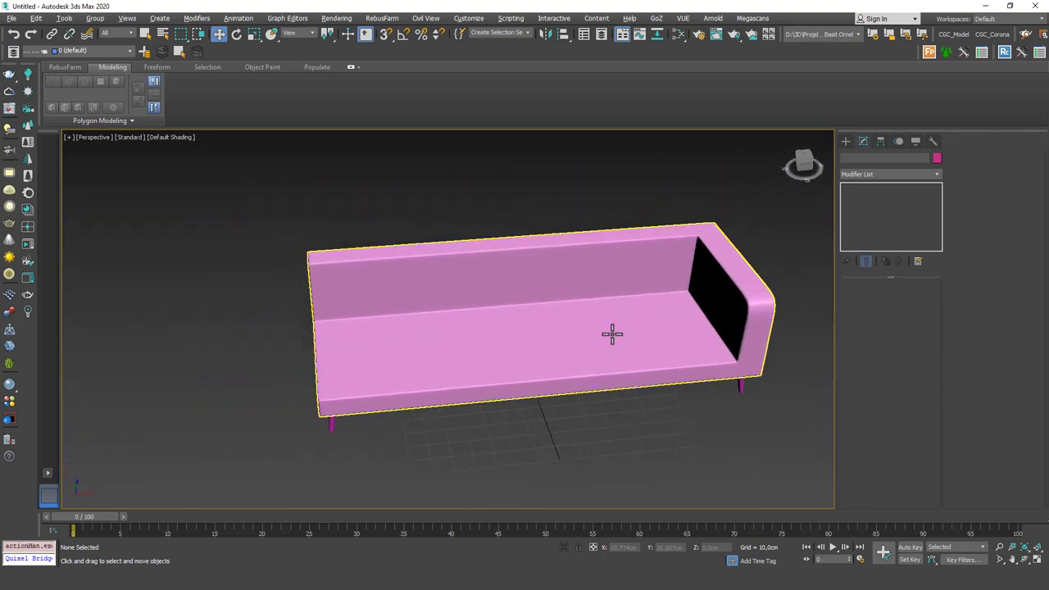
Draw a box about 9.7 cm high over the open-end half of the seat in the Top view
left_click(846, 142)
left_click(868, 207)
key("t")
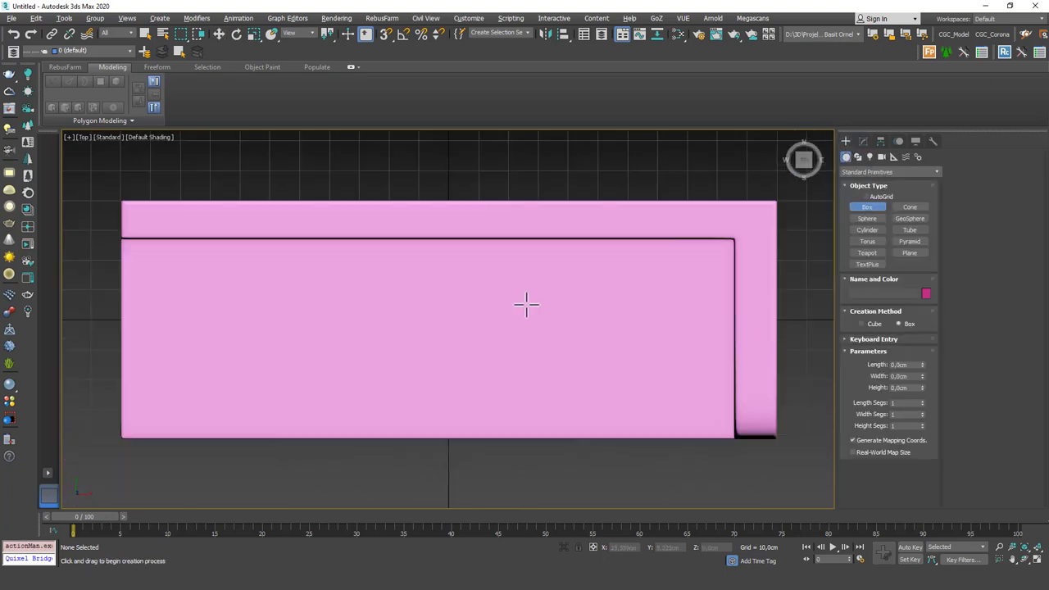
scroll(508, 303, "down", 2)
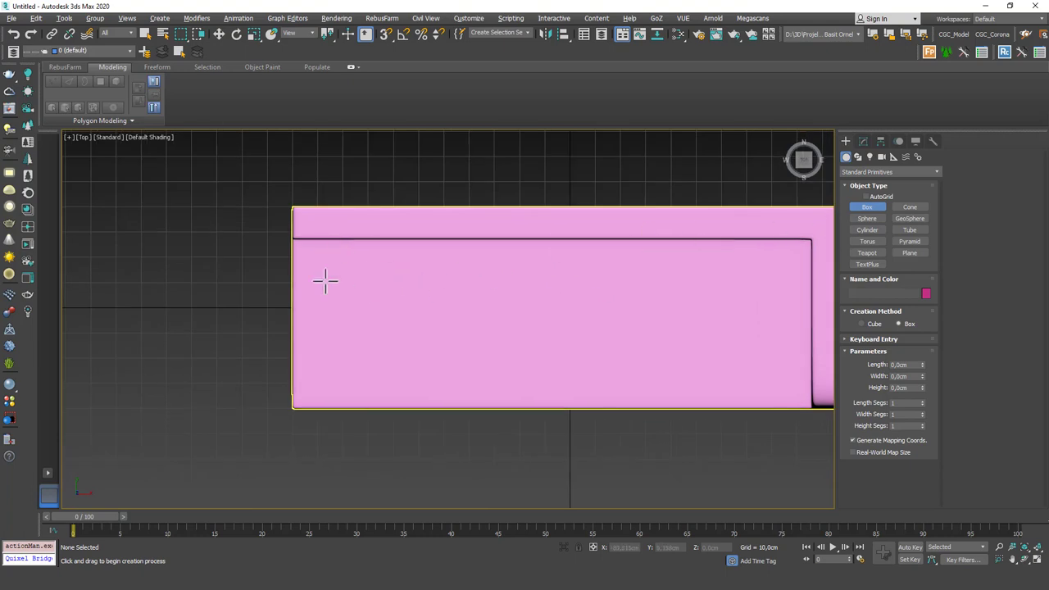
left_click_drag(292, 239, 812, 306)
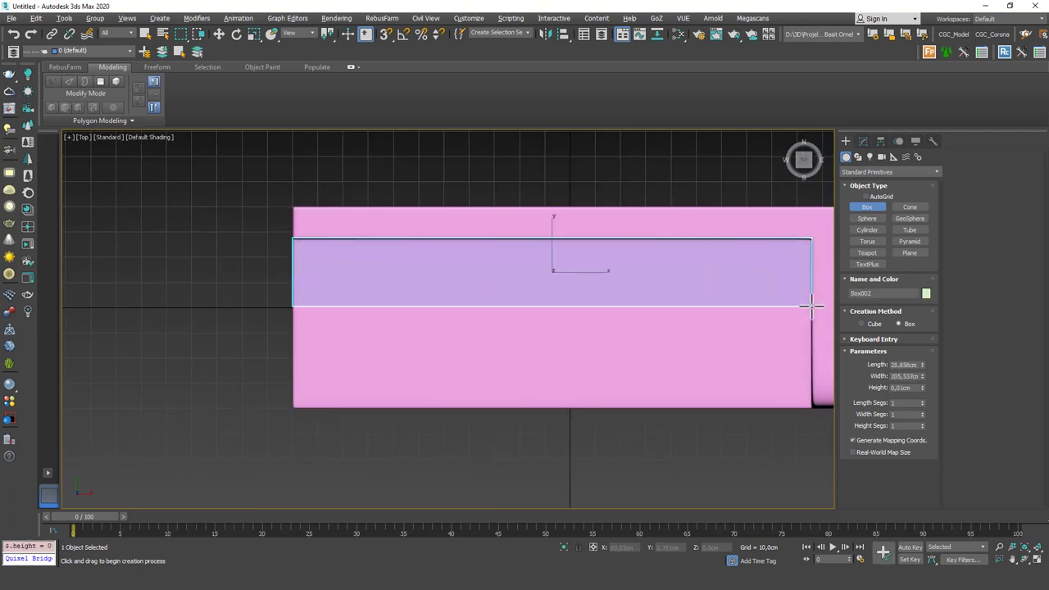
left_click_drag(806, 306, 547, 311)
left_click(552, 284)
key("w")
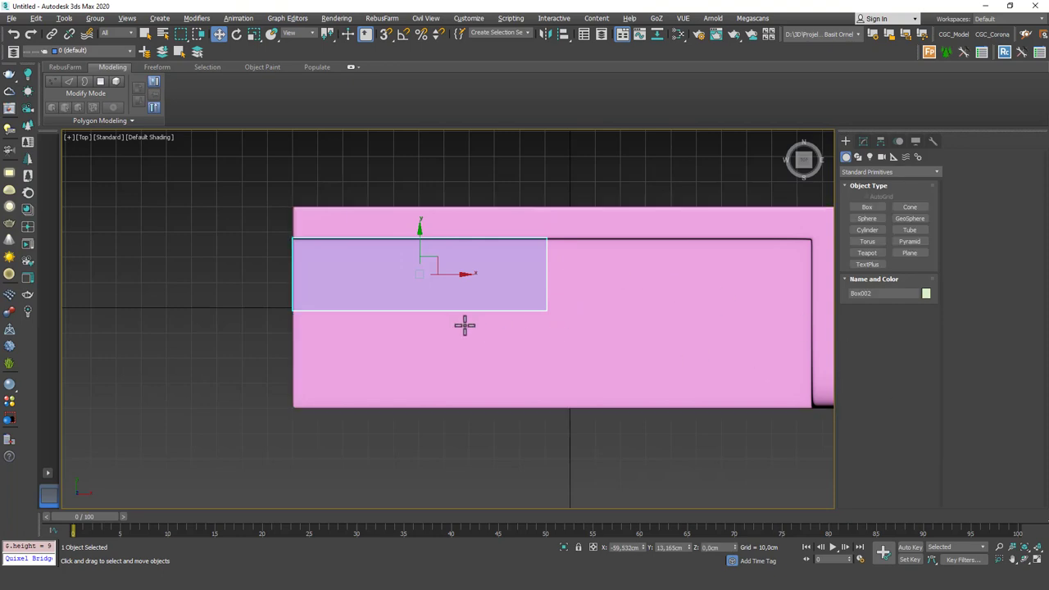
middle_click_drag(468, 306, 556, 287, "alt")
scroll(556, 287, "down", 1)
Set the box's width to 100 cm and its length to 70 cm
left_click(863, 142)
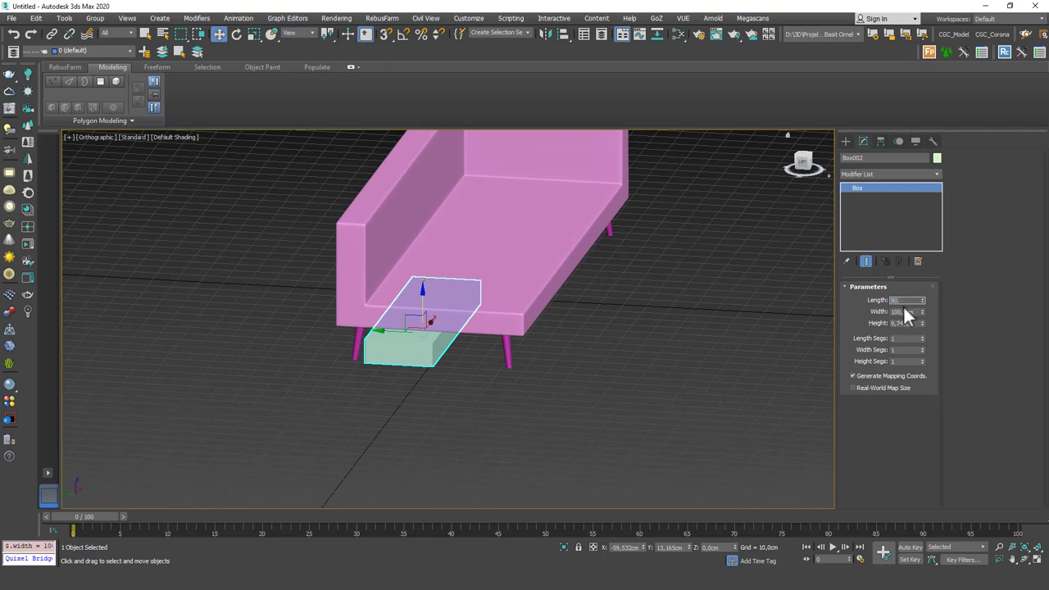
type("80")
key("Return")
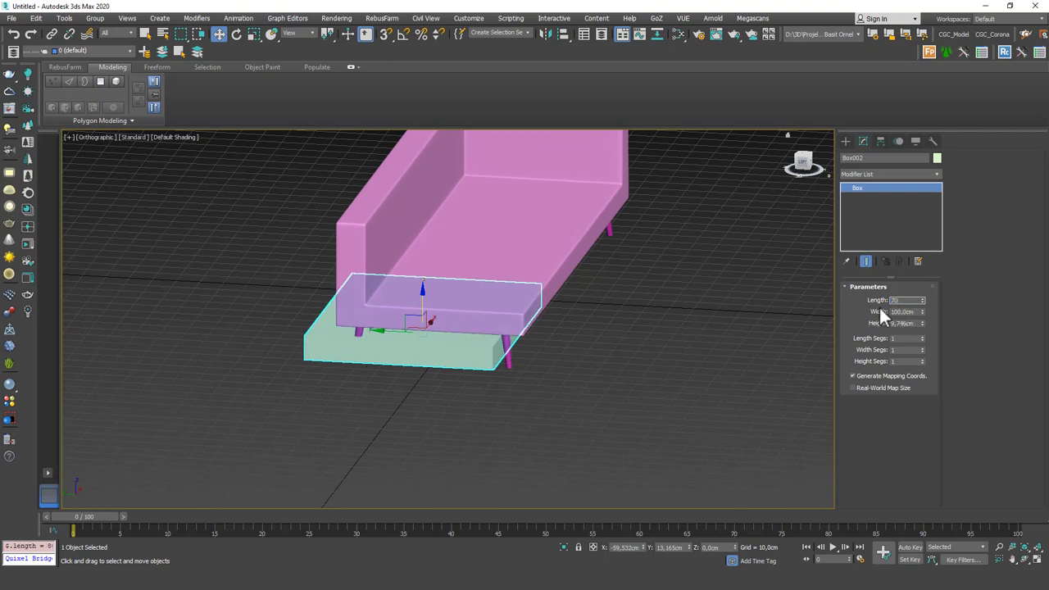
type("70")
key("Return")
Move the box onto the seat at about Y -8.2 cm, Z 25.8 cm and set its height to 15 cm
middle_click_drag(462, 297, 428, 333, "alt")
left_click_drag(429, 333, 479, 266)
middle_click_drag(479, 266, 519, 283, "alt")
scroll(478, 283, "up", 3)
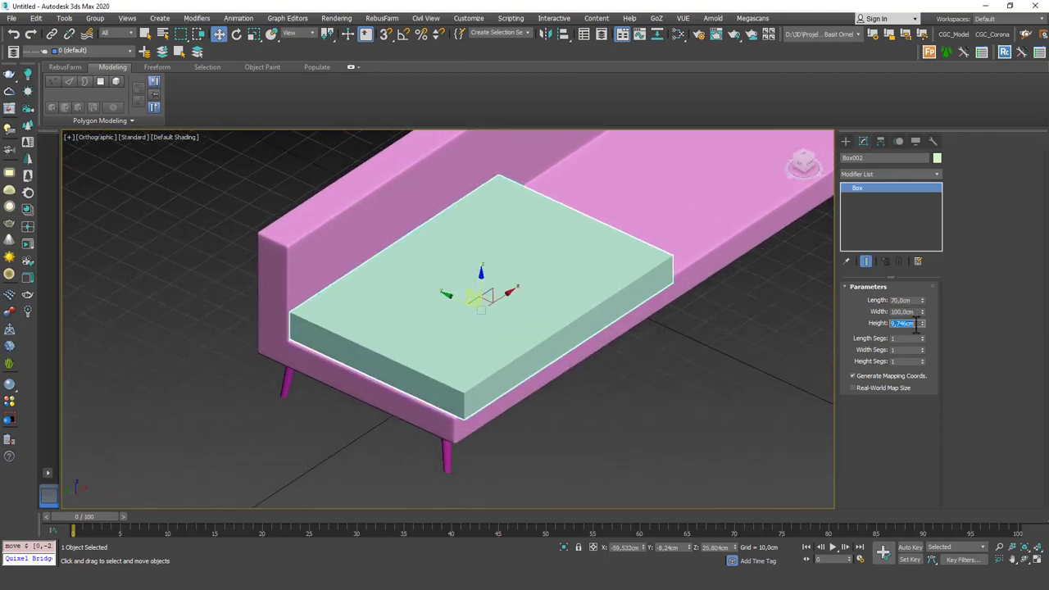
type("35")
key("Return")
mouse_move(607, 279)
middle_mouse_down("alt")
mouse_move(597, 272)
mouse_move(593, 289)
middle_mouse_up("alt")
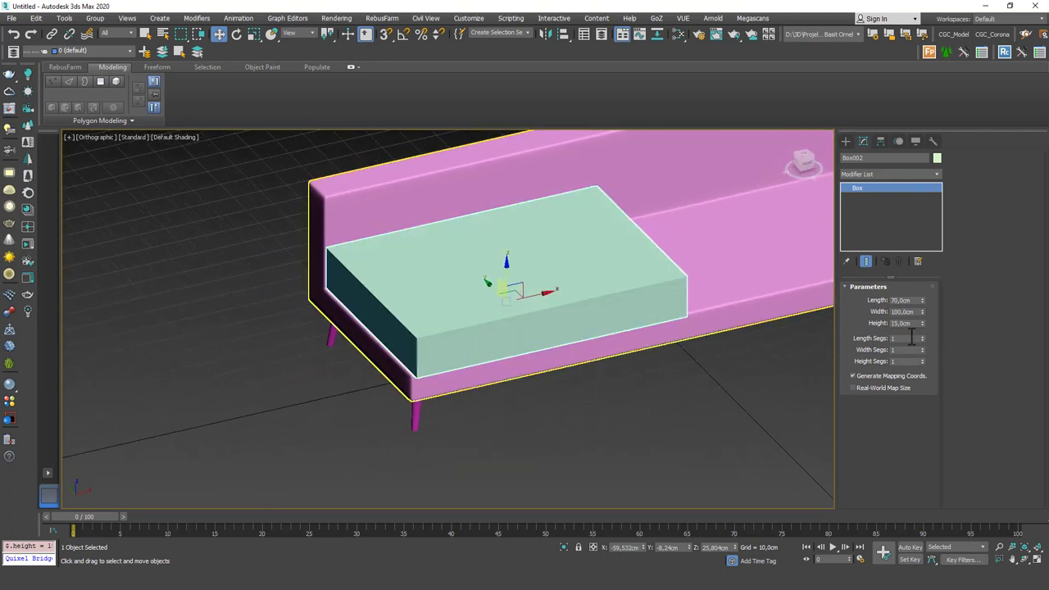
key("ctrl+z")
Show edged faces and set the box's segments to 10 in length, 10 in width and 4 in height
key("F4")
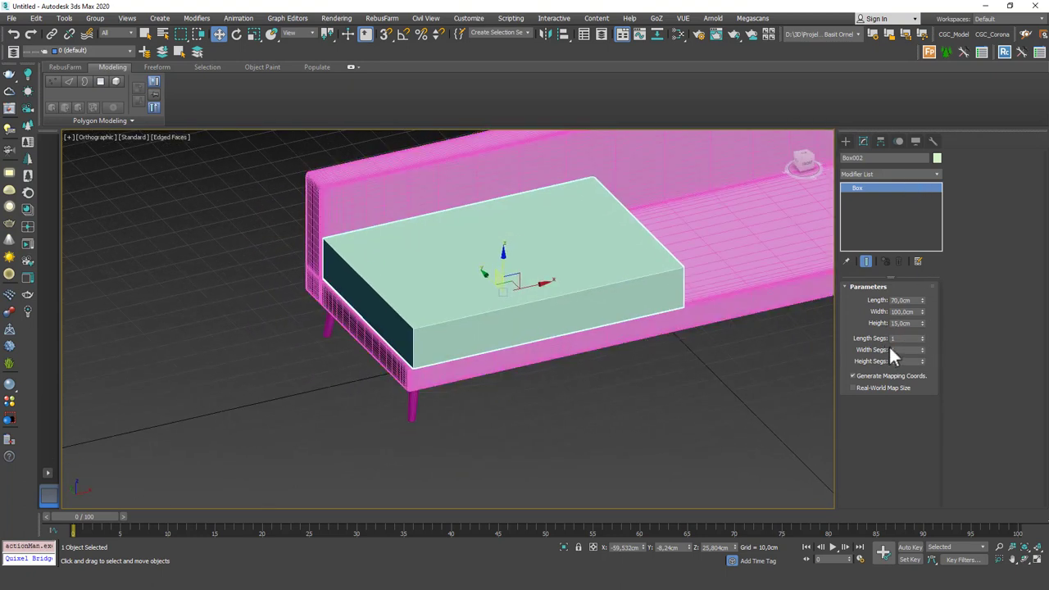
type("10")
key("Tab")
type("10")
key("Tab")
type("4")
key("Return")
middle_click_drag(691, 319, 684, 342)
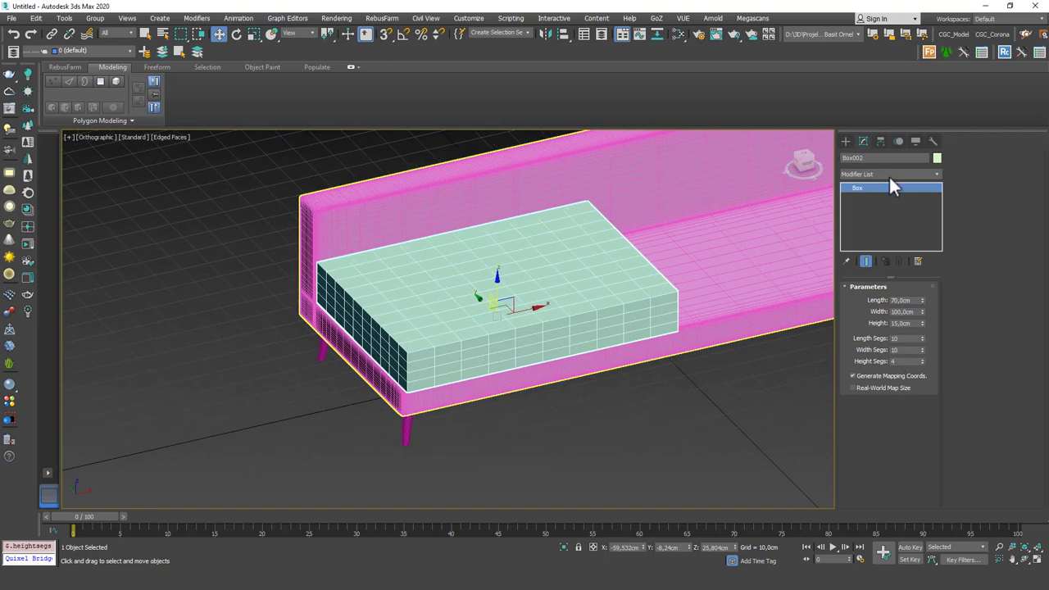
Try a Cloth modifier directly on the box, with gravity 0 and the box defined as a Cloth object
left_click(888, 174)
key("c")
key("l")
key("Return")
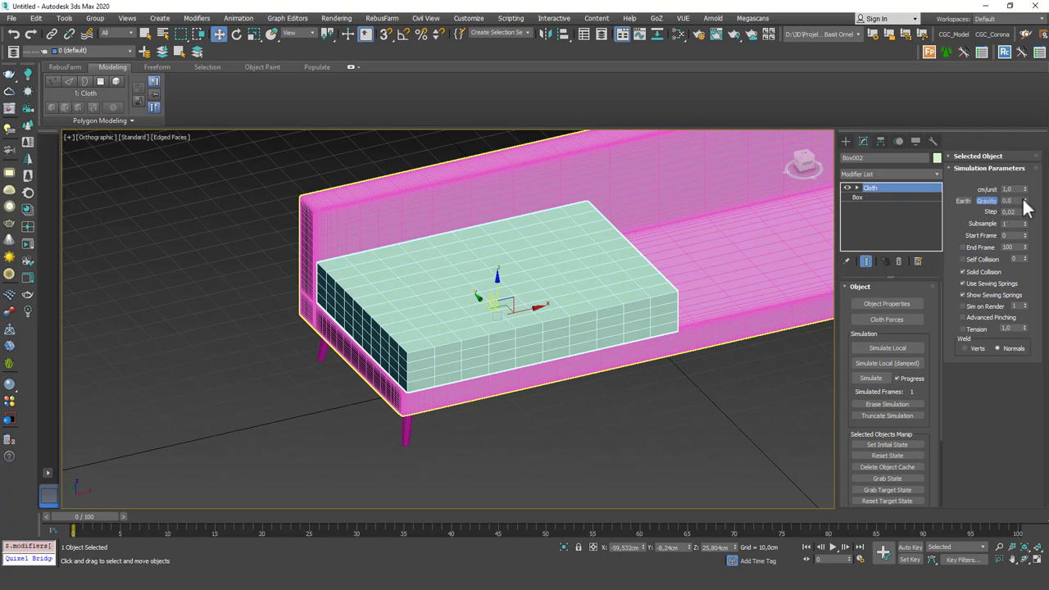
left_click(885, 302)
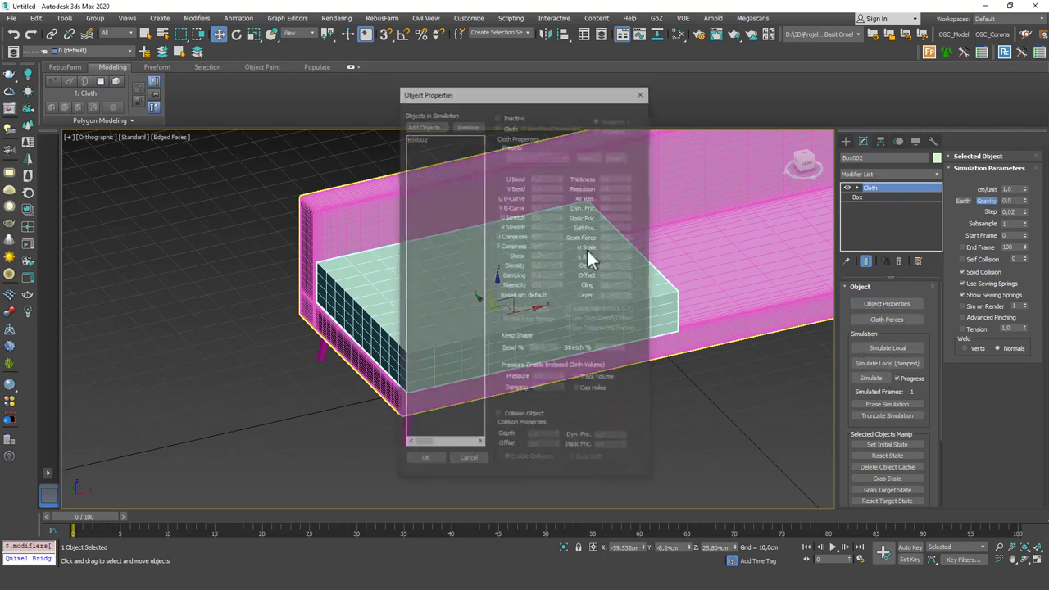
left_click(454, 137)
left_click(499, 125)
left_click(433, 461)
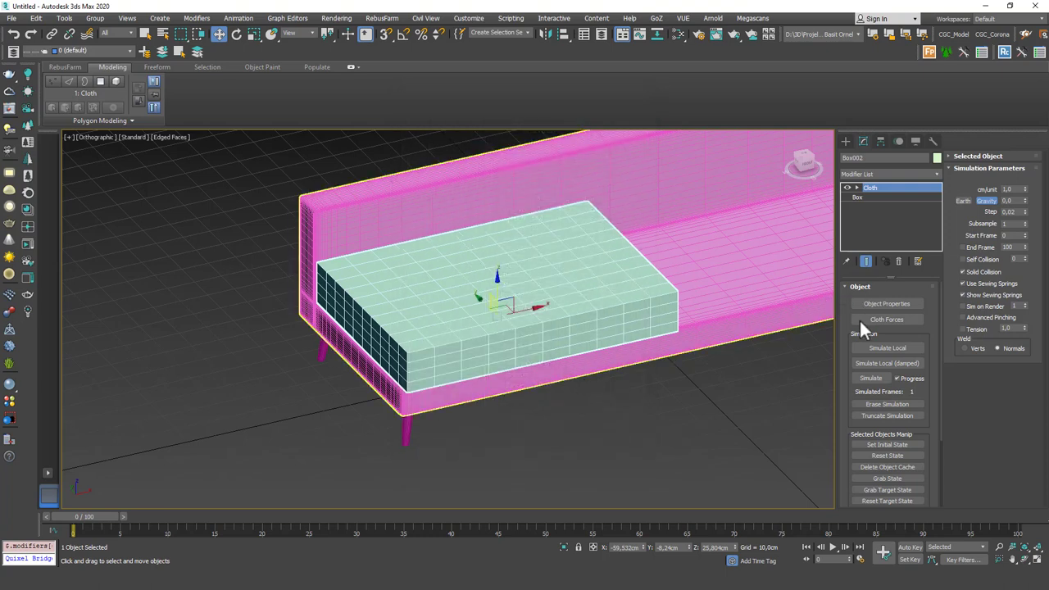
Run and stop a trial cloth simulation, then erase it and delete the Cloth modifier
left_click(872, 379)
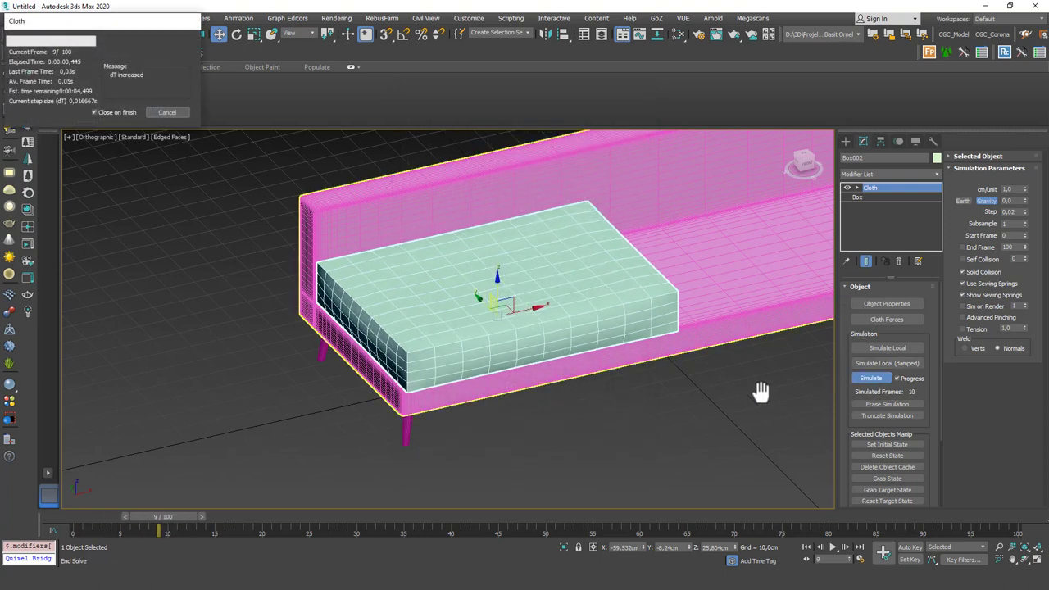
left_click(161, 112)
mouse_move(597, 278)
middle_mouse_down("alt")
mouse_move(644, 279)
mouse_move(649, 270)
mouse_move(549, 273)
mouse_move(568, 260)
mouse_move(632, 265)
mouse_move(615, 271)
middle_mouse_up("alt")
key("F4")
left_click(887, 404)
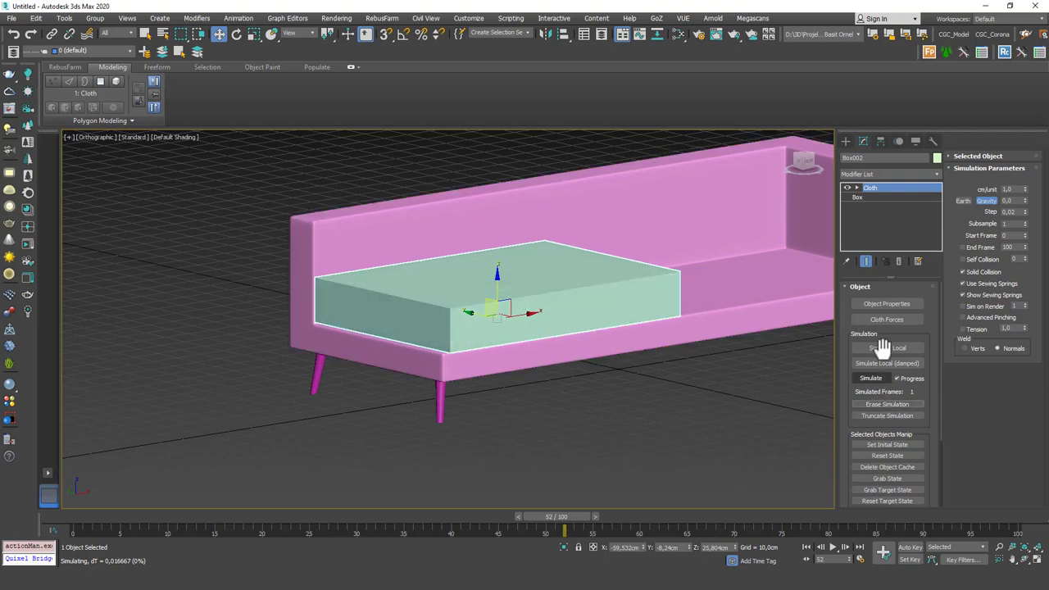
key("Delete")
Add a TurboSmooth modifier with 1 iteration to the box to round the cushion
left_click(881, 173)
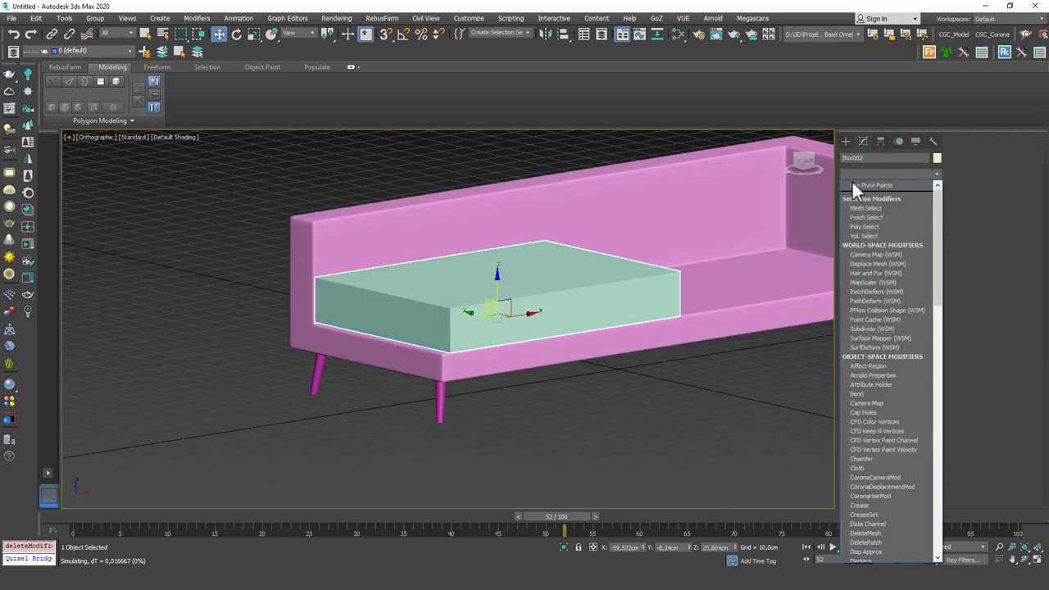
type("tu")
key("Return")
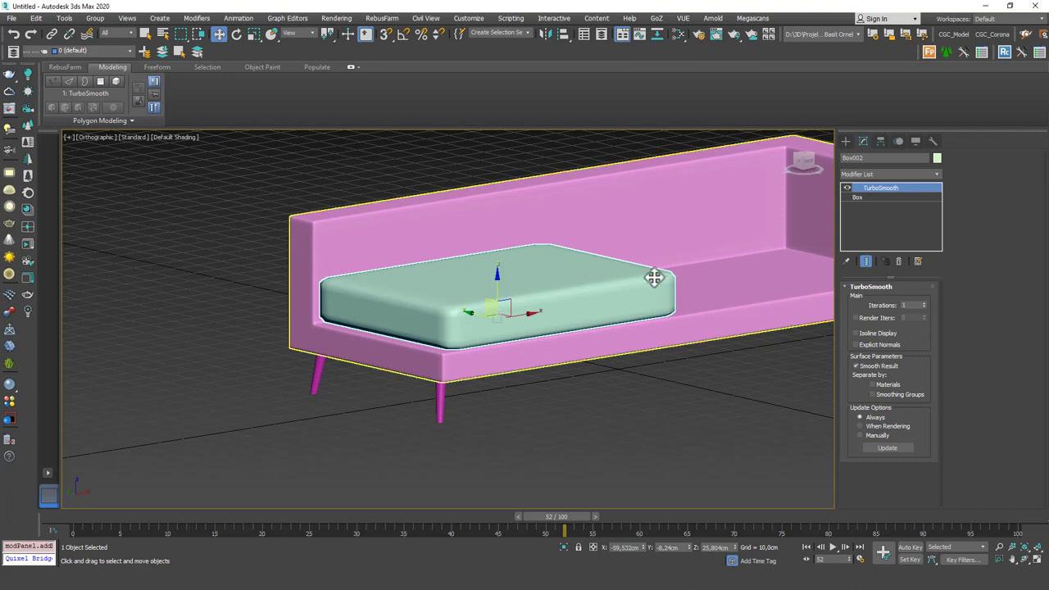
middle_click_drag(656, 278, 444, 339, "alt")
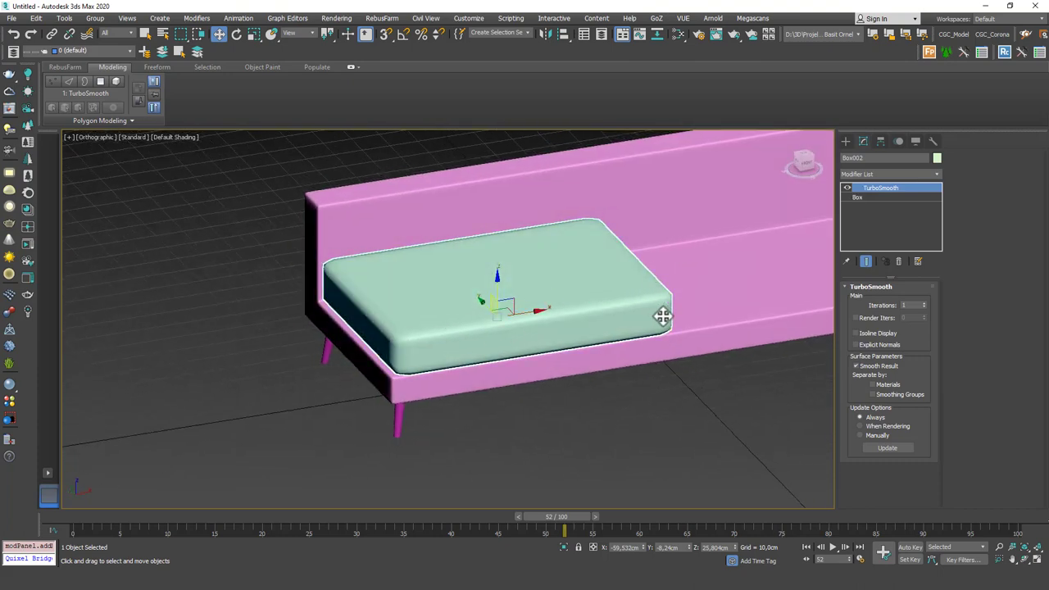
key("F4")
middle_click_drag(581, 320, 589, 336)
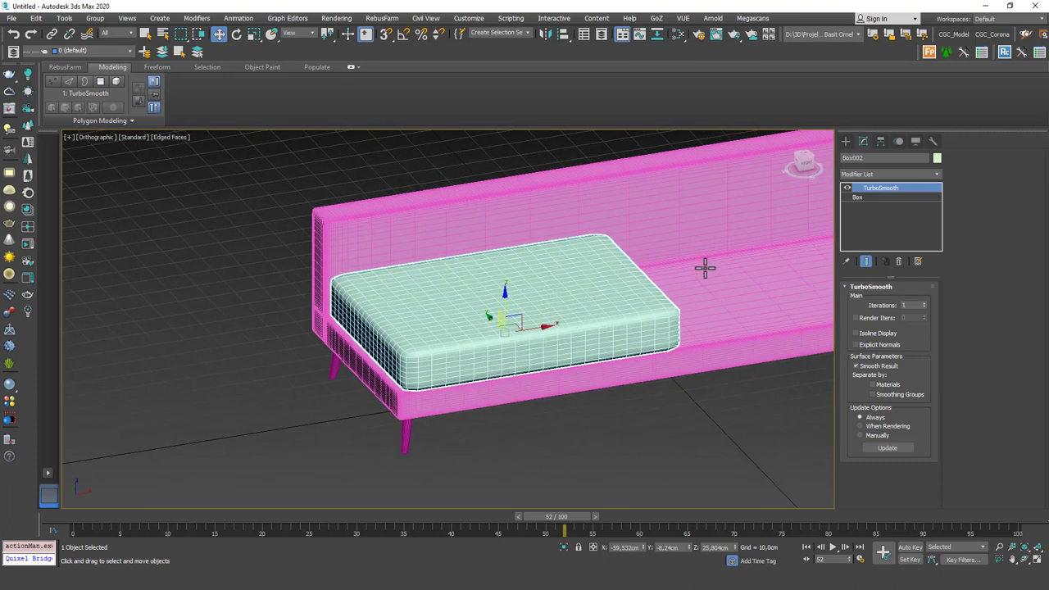
Add a Cloth modifier above TurboSmooth with gravity 0 and define the cushion as a Cloth object
left_click(876, 176)
type("cl")
key("Return")
left_click(858, 303)
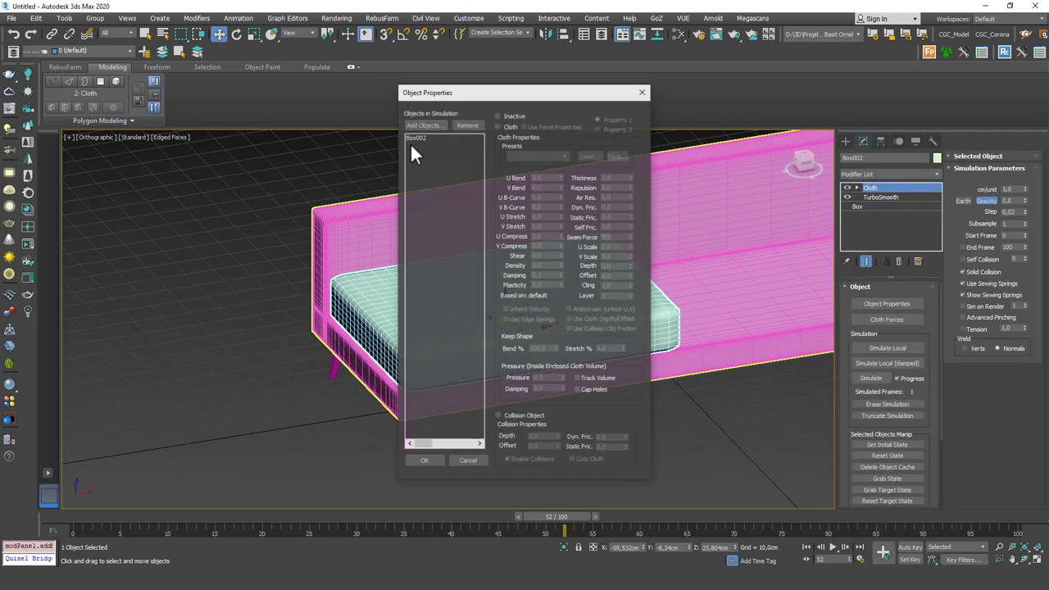
left_click(501, 129)
left_click(424, 461)
Simulate the cloth to puff up the cushion, stop the simulation and keep the shape at frame 40
left_click(869, 378)
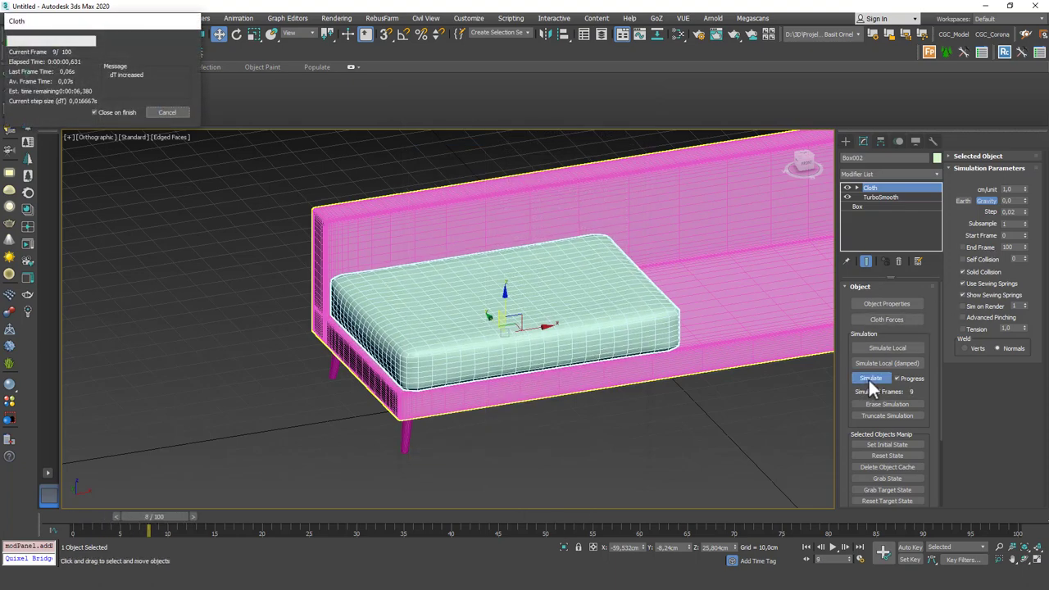
left_click(175, 112)
key("F4")
mouse_move(620, 292)
middle_mouse_down("alt")
mouse_move(696, 295)
mouse_move(668, 304)
mouse_move(565, 293)
mouse_move(552, 306)
mouse_move(565, 308)
mouse_move(566, 339)
mouse_move(555, 344)
mouse_move(562, 337)
middle_mouse_up("alt")
key("p")
scroll(573, 308, "down", 5)
scroll(561, 334, "up", 3)
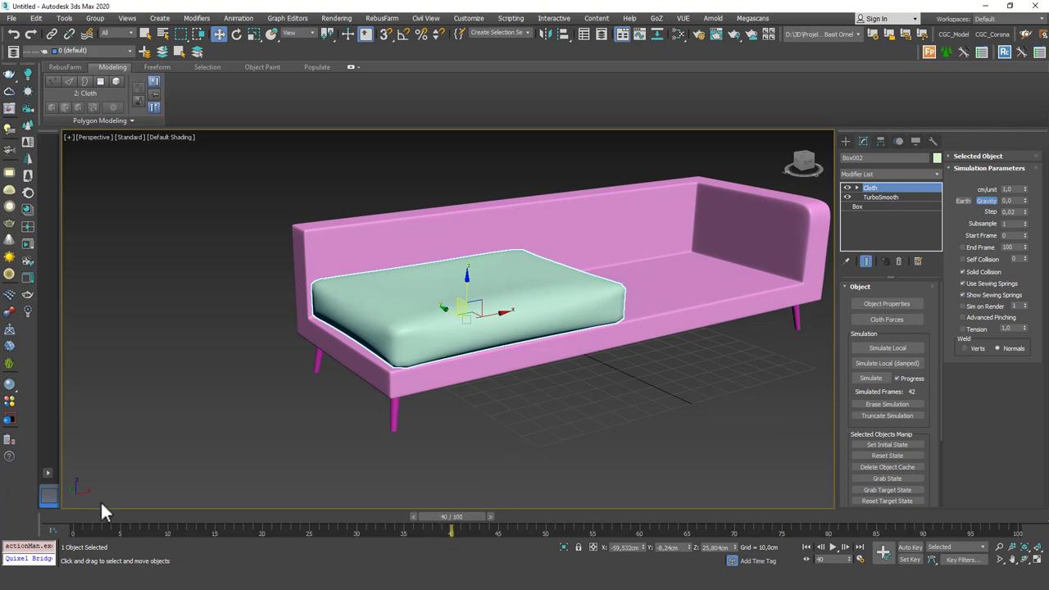
mouse_move(442, 518)
left_mouse_down()
mouse_move(64, 510)
mouse_move(434, 516)
mouse_move(83, 531)
mouse_move(442, 527)
left_mouse_up()
key("w")
middle_click_drag(532, 426, 655, 297, "alt")
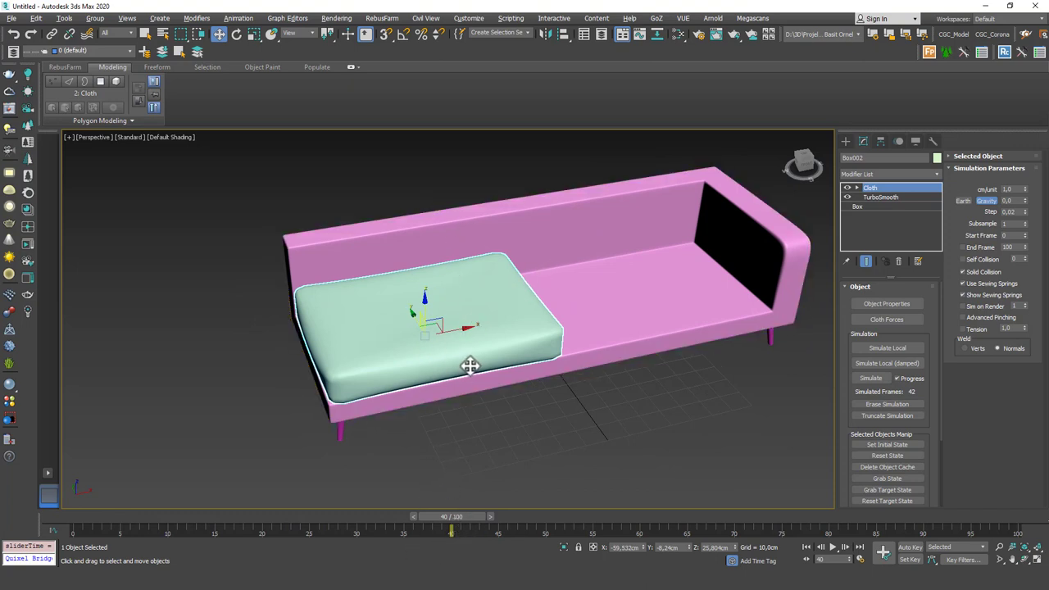
Convert the cushion to an Editable Poly and return the timeline to frame 0
right_click(544, 276)
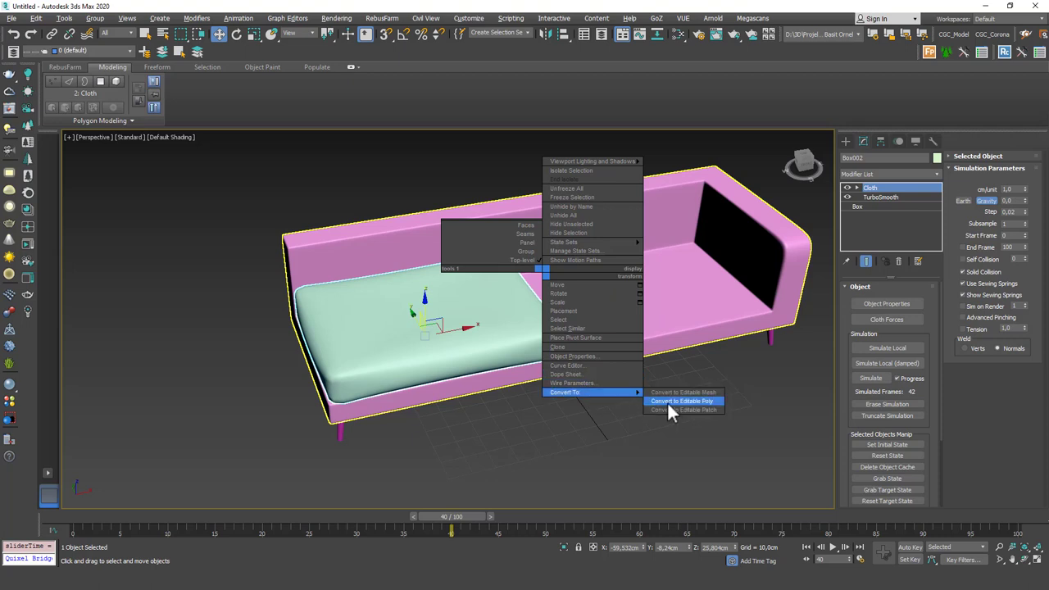
left_click(668, 401)
left_click_drag(458, 519, 58, 537)
middle_click_drag(470, 304, 499, 286, "alt")
scroll(499, 286, "up", 4)
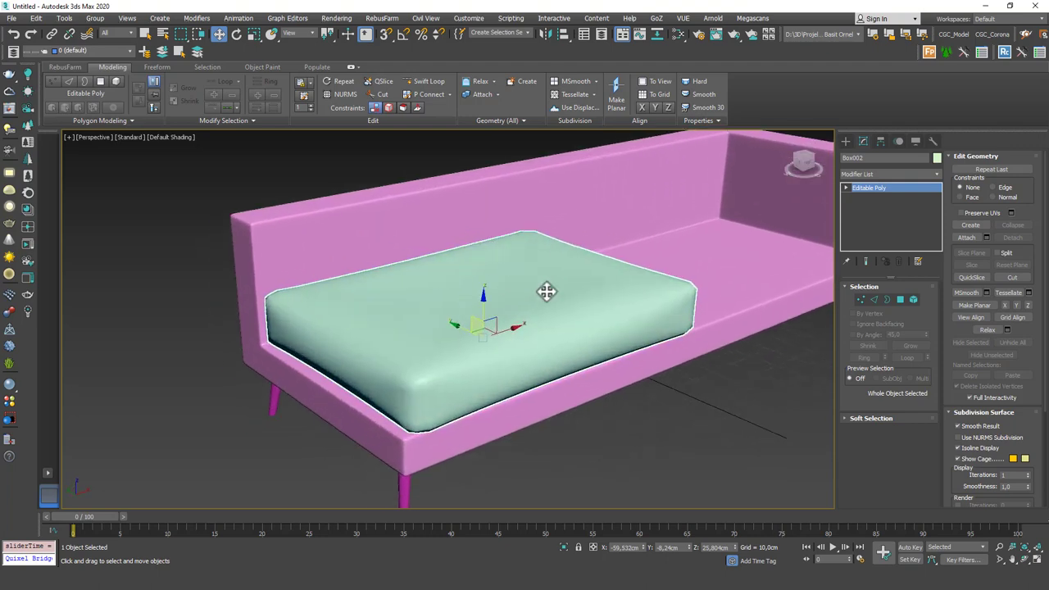
Select the edge loops around the cushion's upper and lower rims, create a Smooth shape from them, and leave edge editing
key("F4")
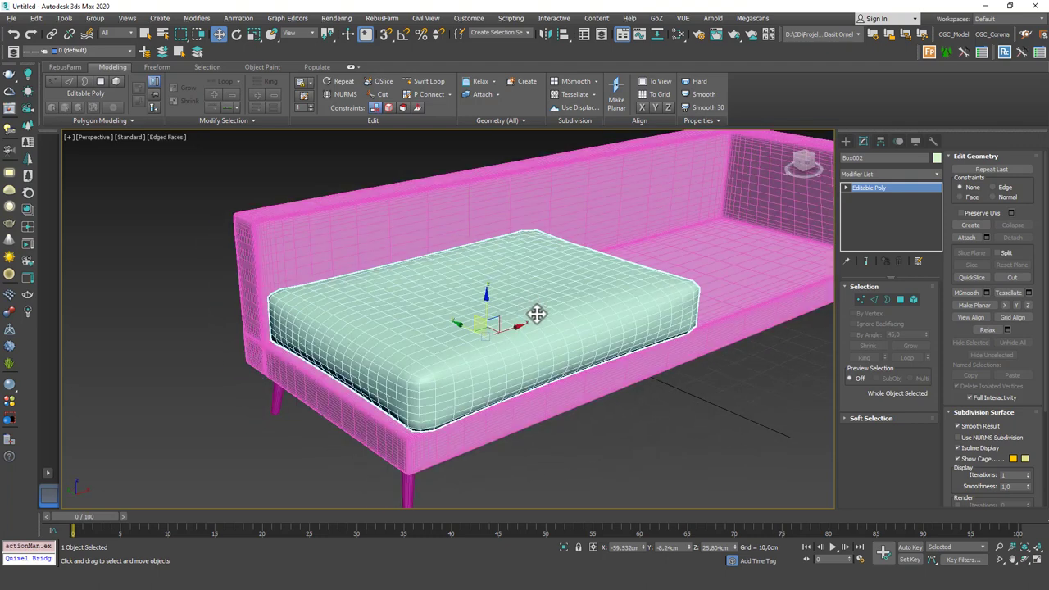
key("2")
scroll(423, 392, "up", 3)
double_click(423, 380)
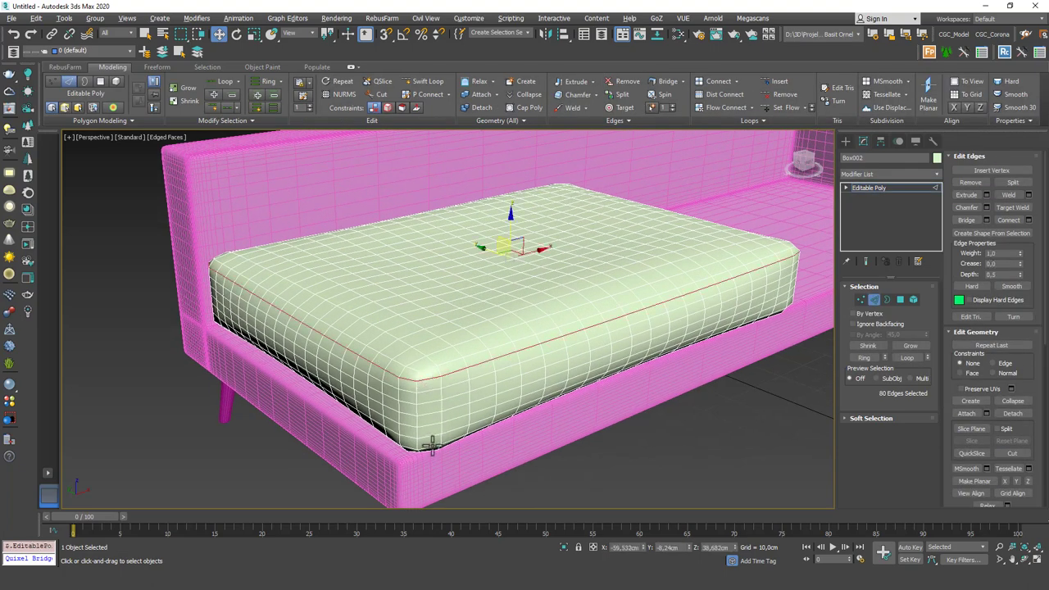
middle_click_drag(430, 444, 443, 322, "alt")
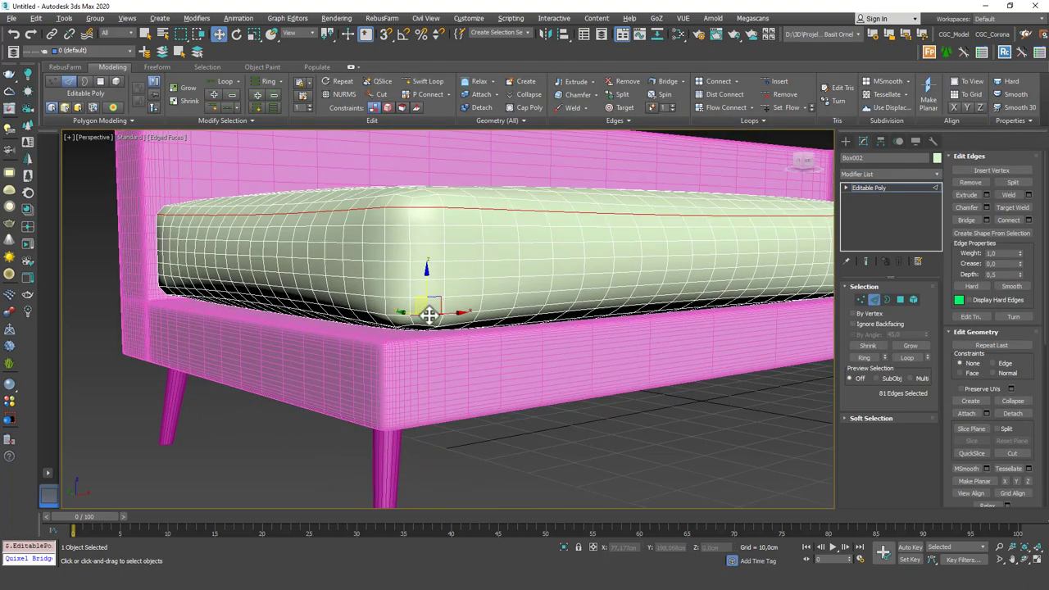
double_click(428, 305, "ctrl")
left_click(992, 234)
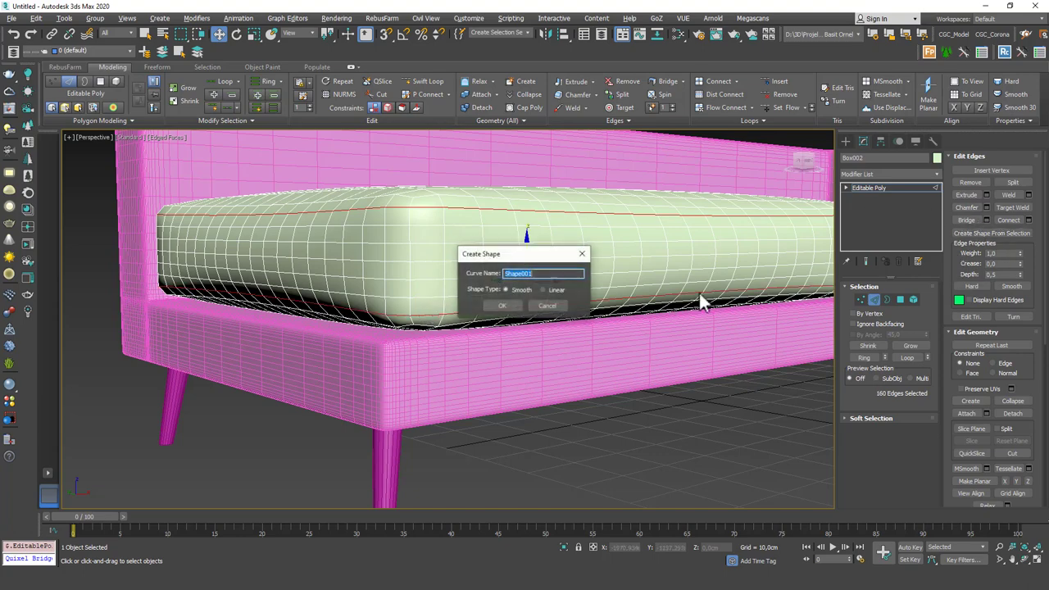
left_click(502, 306)
middle_click_drag(504, 307, 506, 352, "alt")
left_click(856, 189)
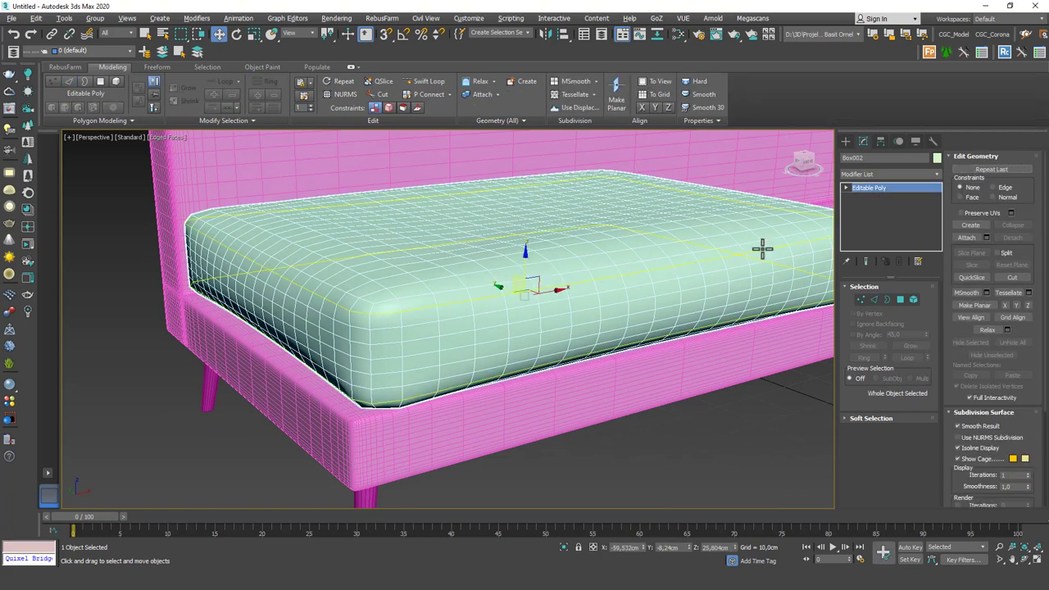
Enable the cushion's rim shape in the viewport with a thickness of 0,5 cm and turn off the edged-faces display
left_click(762, 250)
left_click(869, 310)
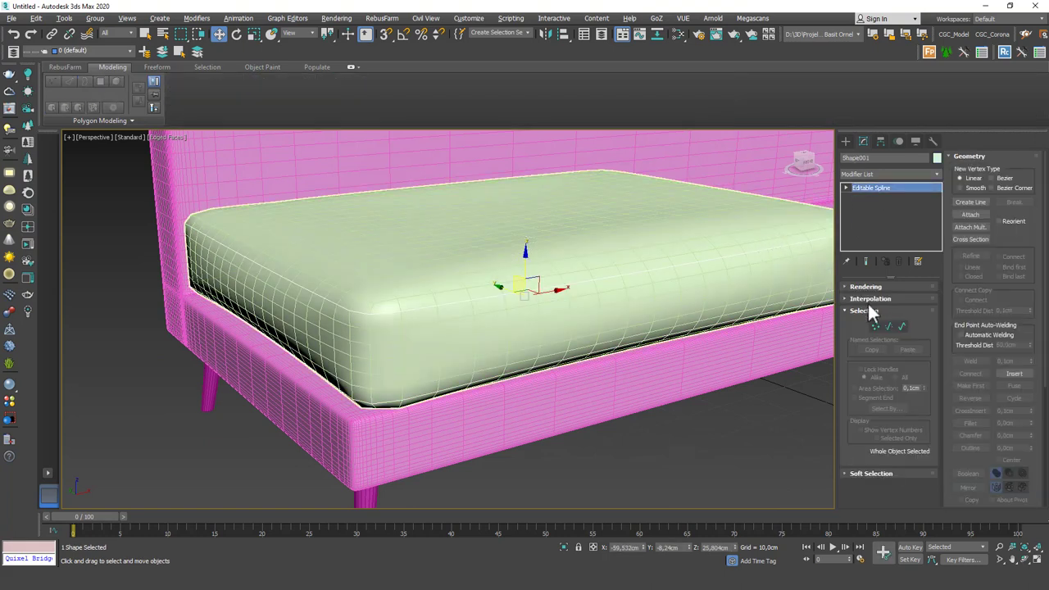
left_click(867, 287)
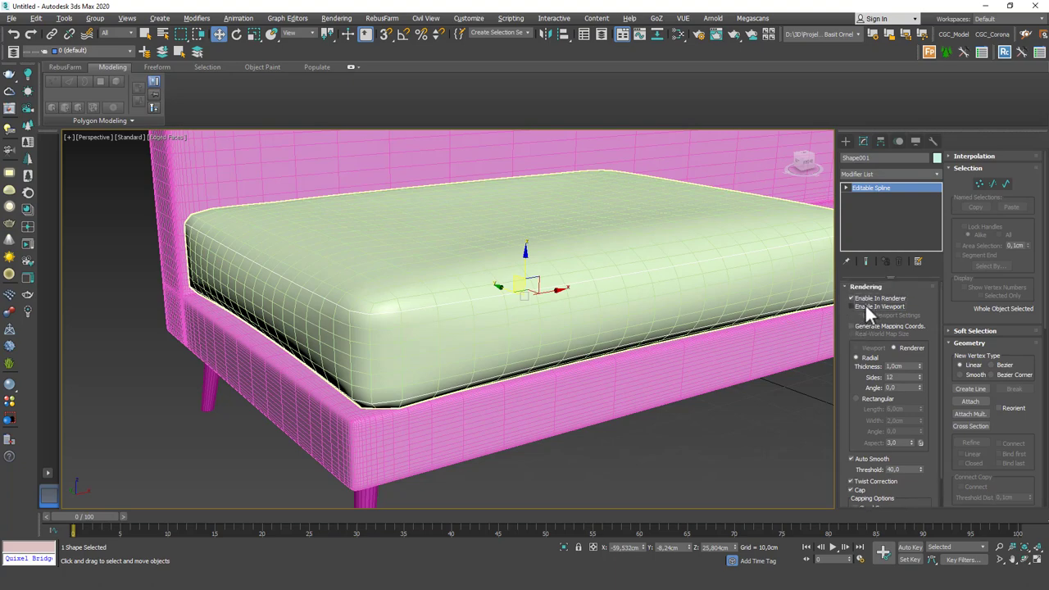
left_click(865, 305)
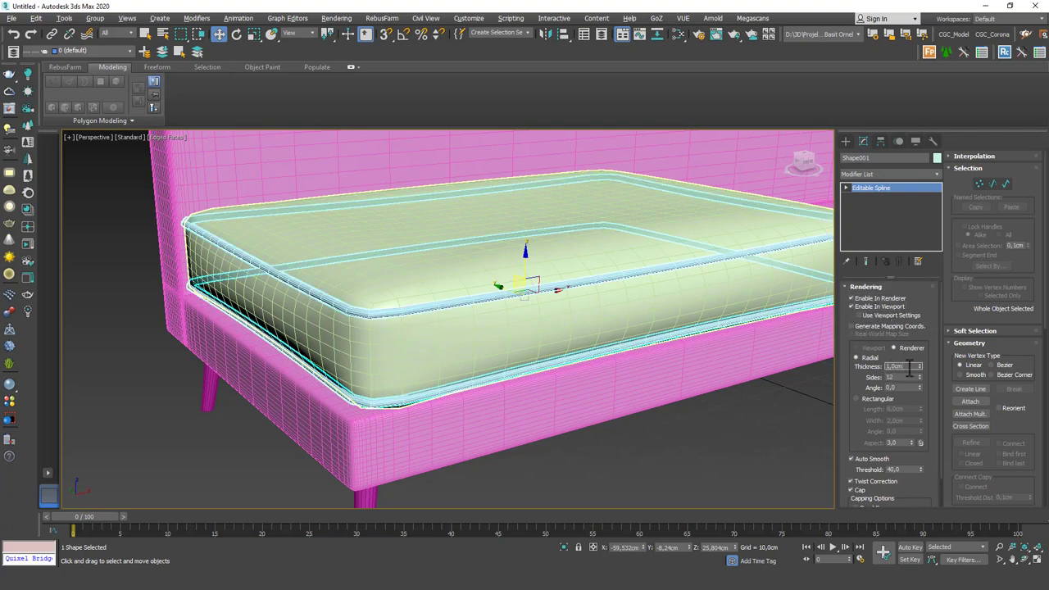
type("0,5")
key("Return")
middle_click_drag(650, 310, 599, 360)
scroll(628, 315, "down", 3)
key("F4")
Add a shared TurboSmooth modifier with 2 iterations to the cushion and its rim piping, and clear the selection
left_click(640, 321, "ctrl")
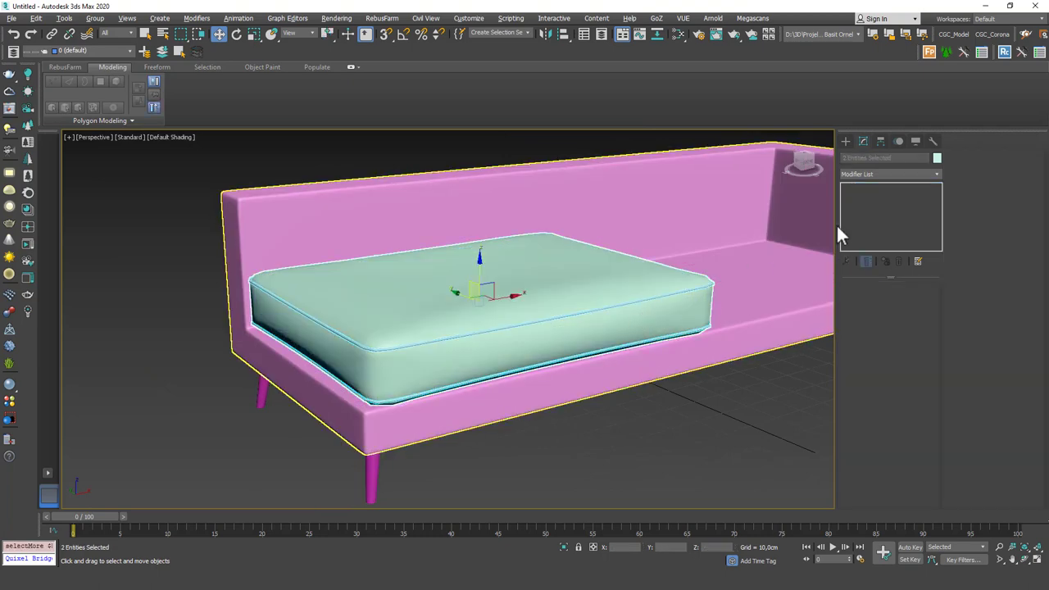
left_click(876, 175)
key("t")
key("Return")
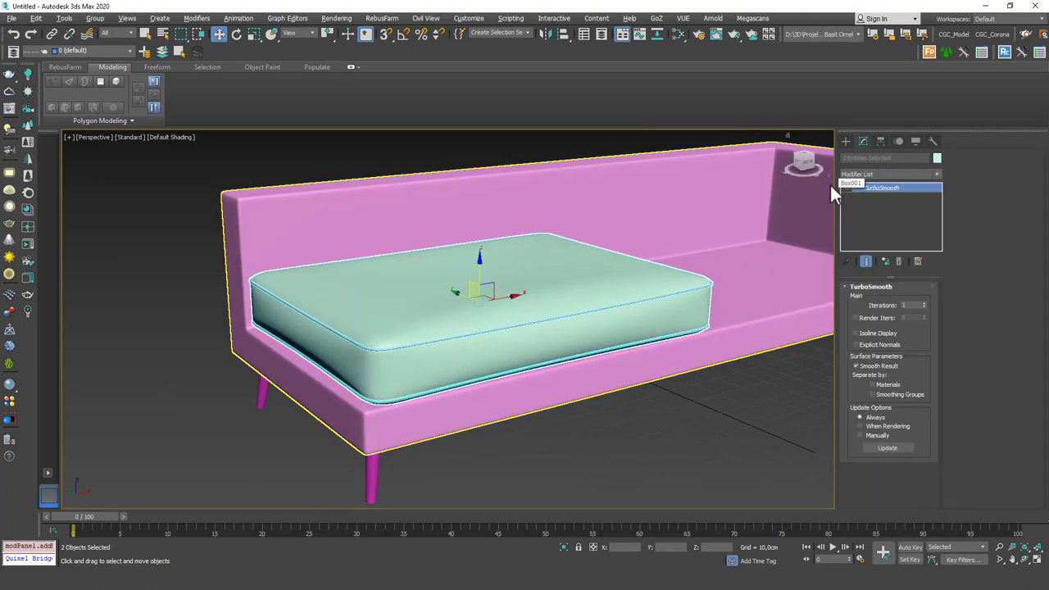
scroll(726, 277, "up", 5)
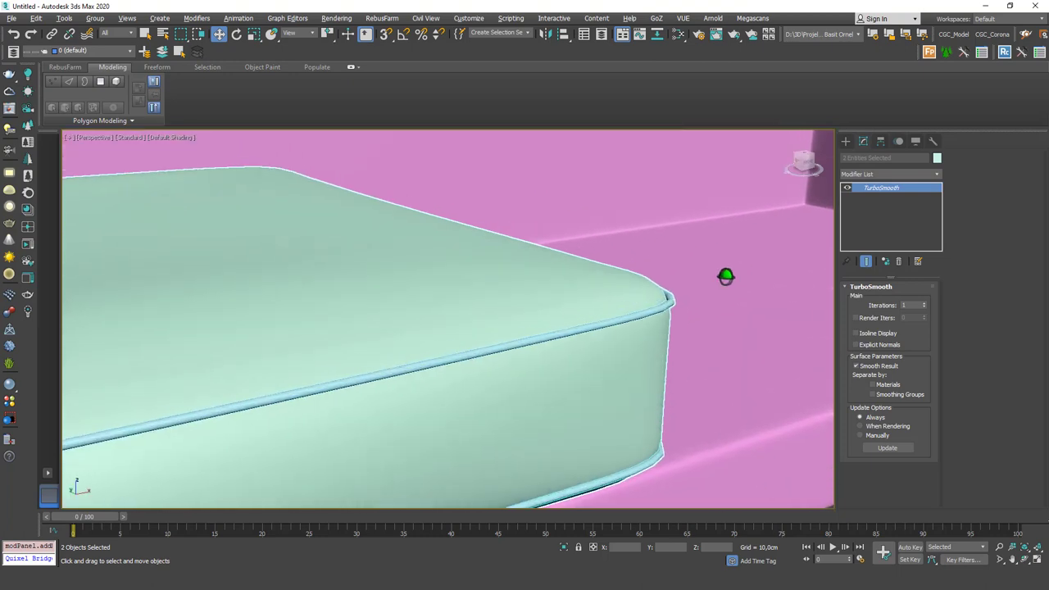
scroll(726, 277, "down", 4)
scroll(694, 292, "down", 5)
left_click(693, 370)
mouse_move(641, 350)
middle_mouse_down("alt")
mouse_move(609, 351)
mouse_move(648, 340)
mouse_move(662, 347)
mouse_move(643, 342)
middle_mouse_up("alt")
scroll(653, 295, "up", 2)
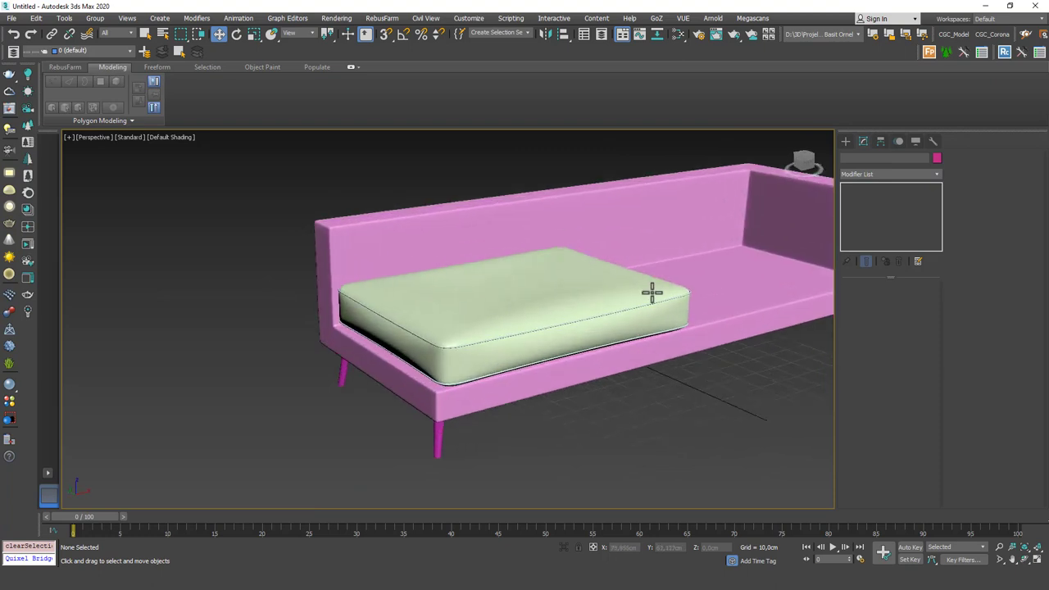
Group the cushion and its piping under the name Pil1
left_click(662, 300)
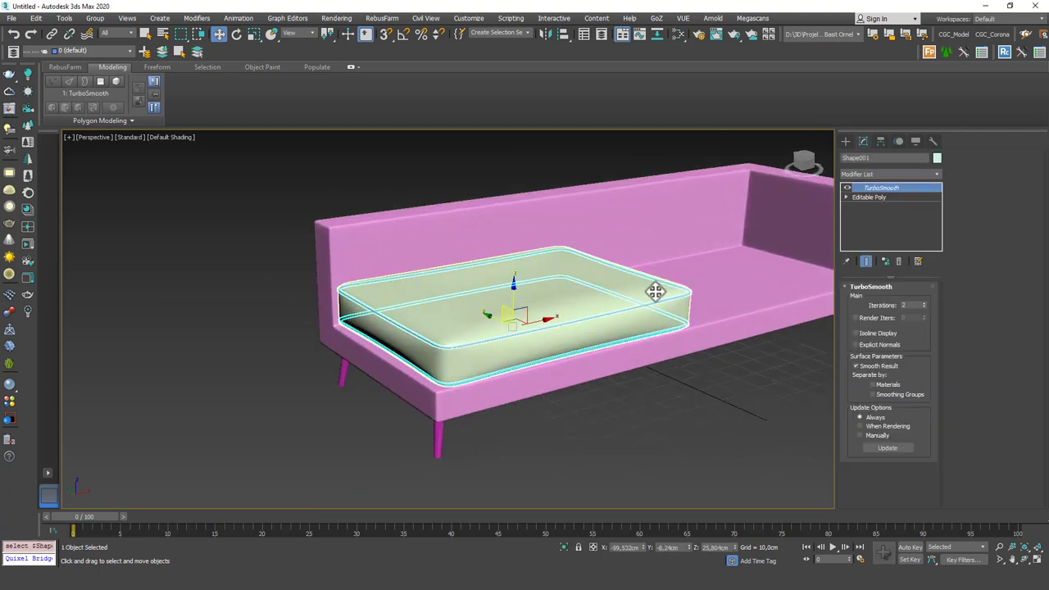
left_click(657, 291)
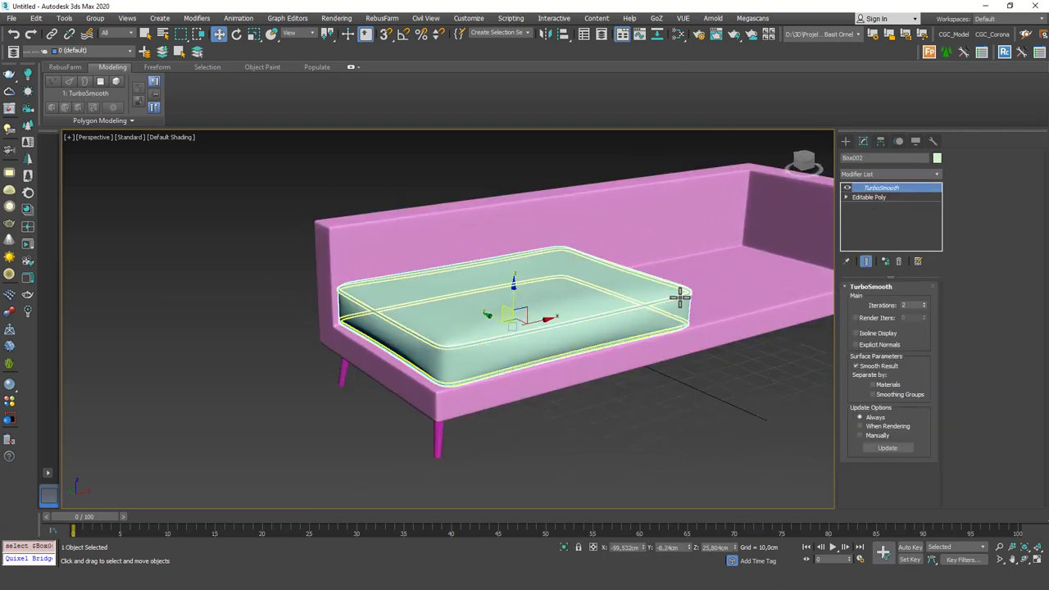
left_click(680, 298, "ctrl")
right_click(671, 246)
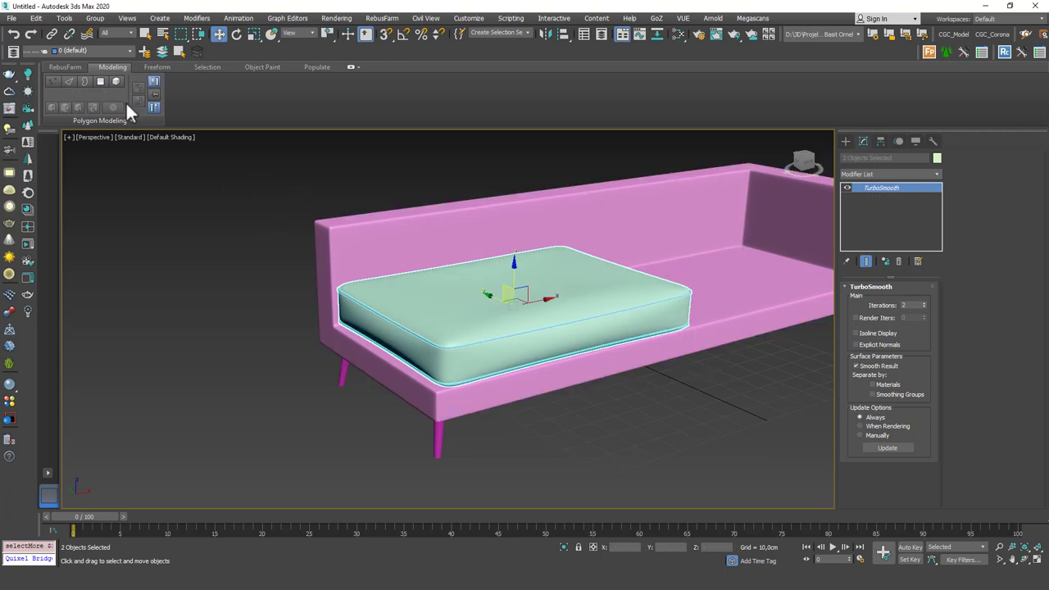
left_click(96, 18)
left_click(102, 28)
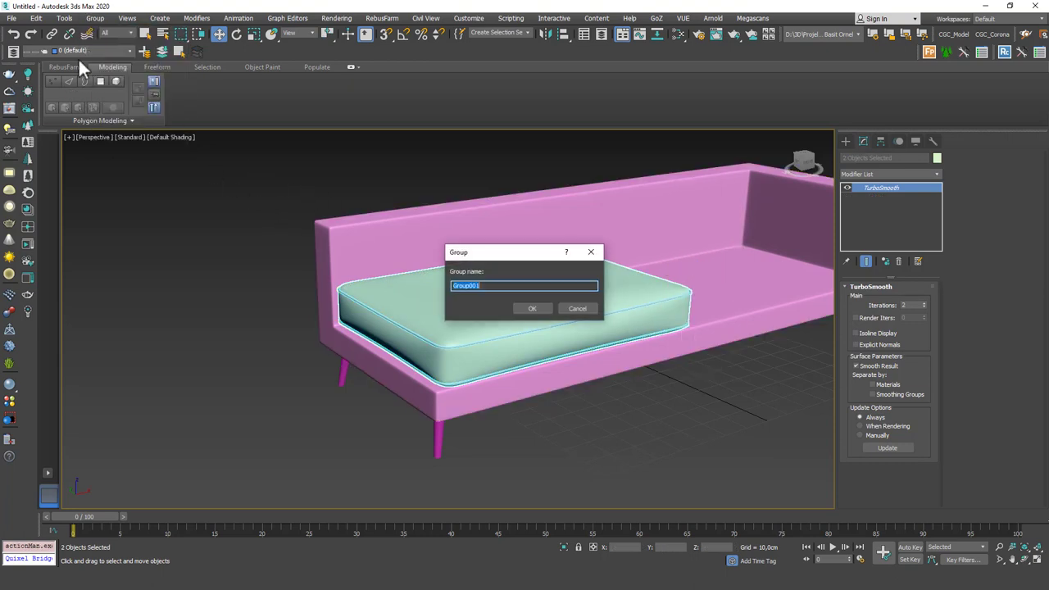
type("Pil1")
key("Return")
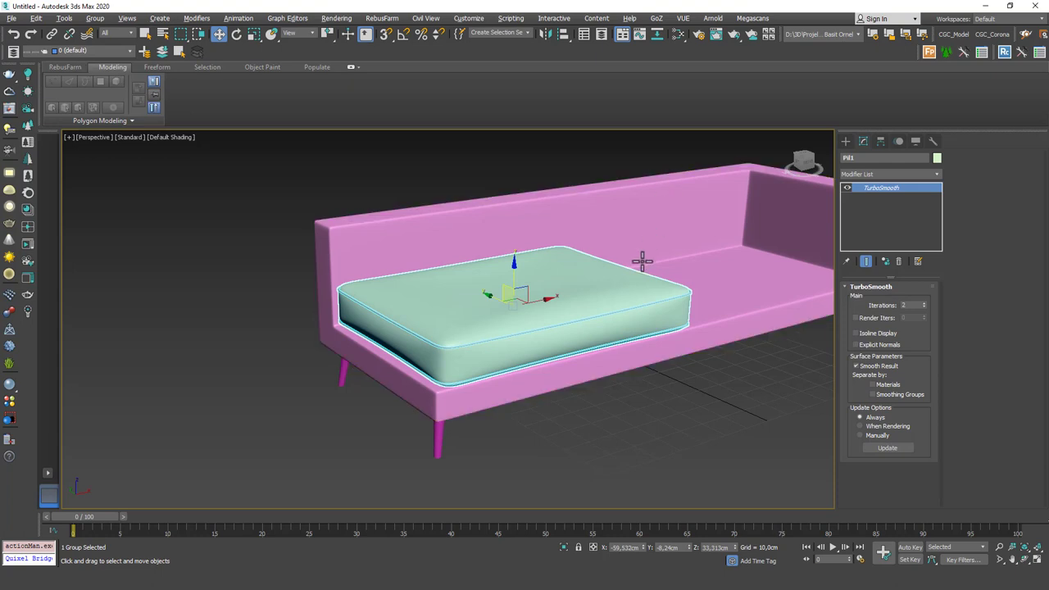
Clone the cushion group along the X axis onto the empty half of the seat beside the armrest
middle_click_drag(636, 267, 483, 310, "alt")
left_click_drag(478, 298, 688, 323, "shift")
left_click(511, 333)
left_click(478, 300, "ctrl")
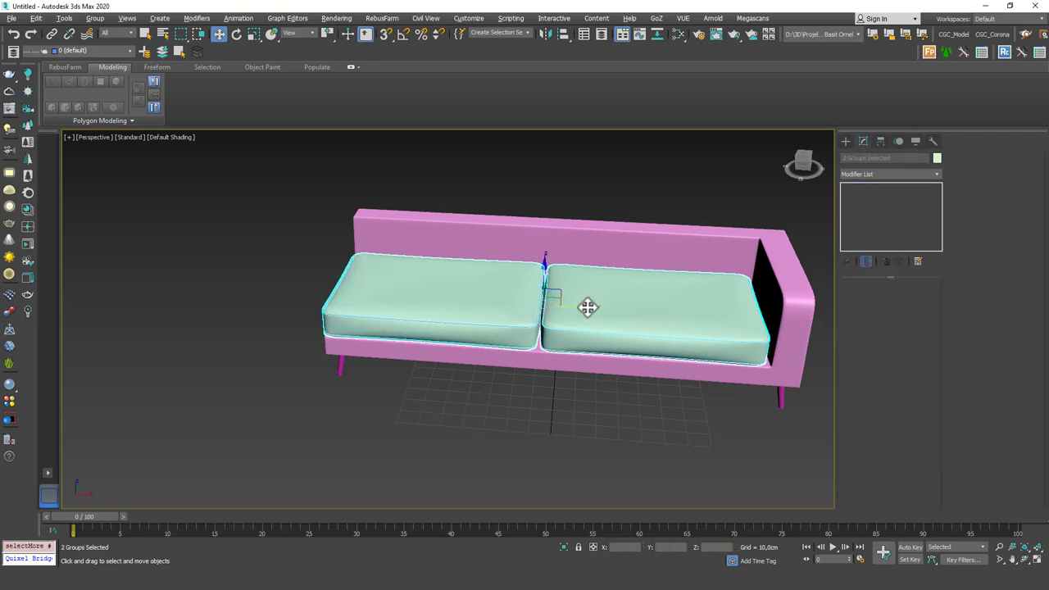
middle_click_drag(585, 307, 548, 418, "alt")
left_click(549, 417)
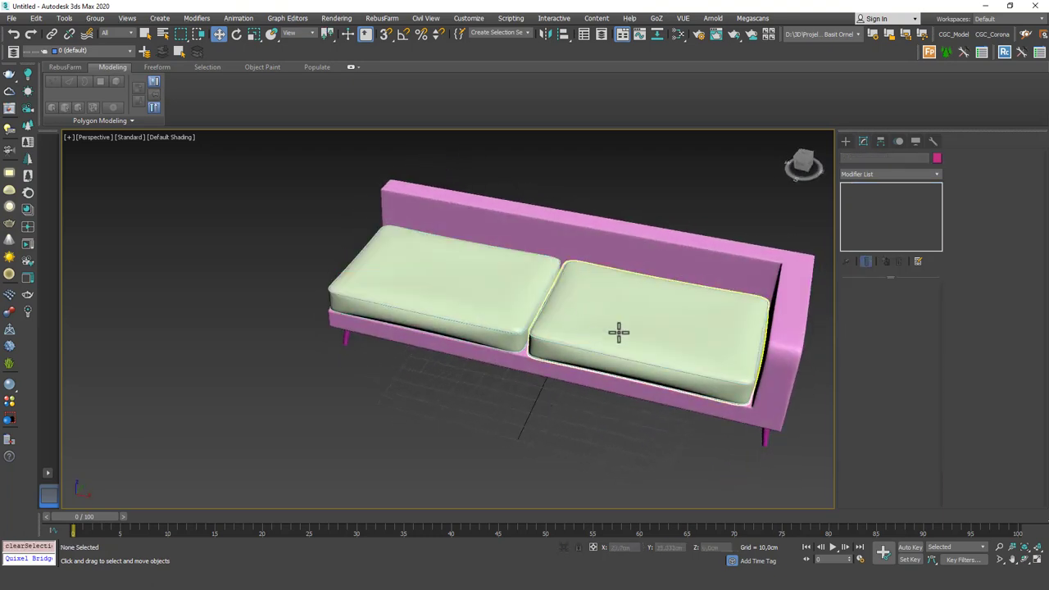
Mirror the cloned cushion group on the X axis with No Clone
left_click(620, 331)
middle_click_drag(609, 331, 614, 299, "alt")
scroll(670, 295, "up", 3)
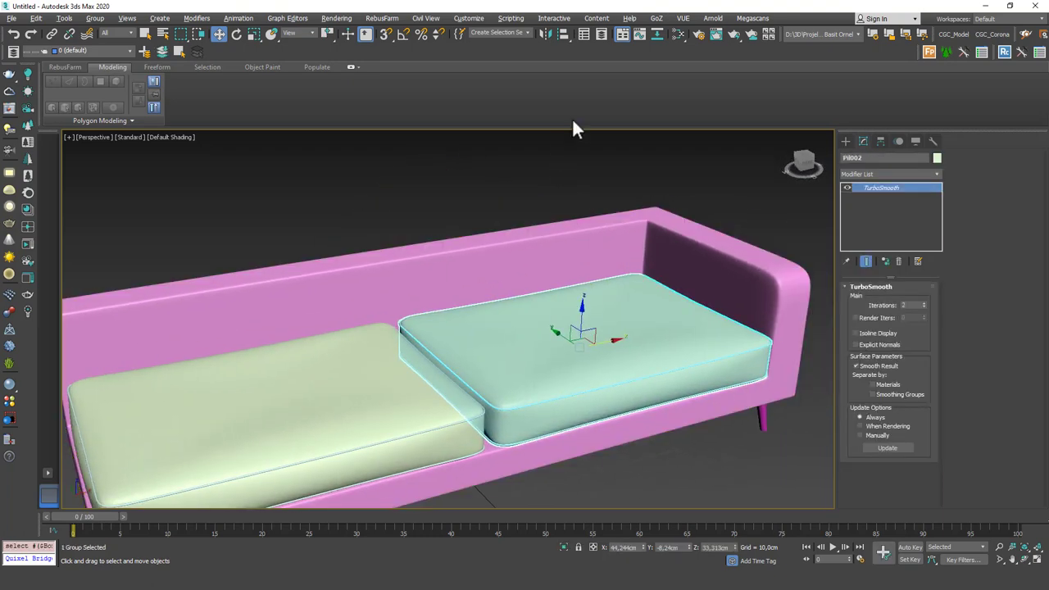
left_click(545, 34)
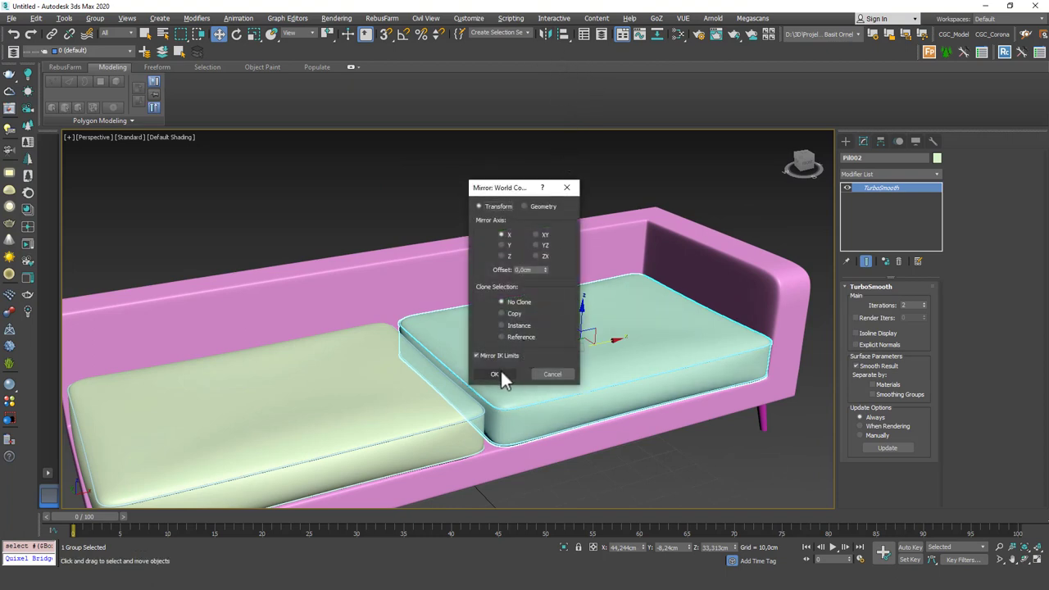
left_click(496, 374)
scroll(631, 344, "down", 5)
left_click(659, 400)
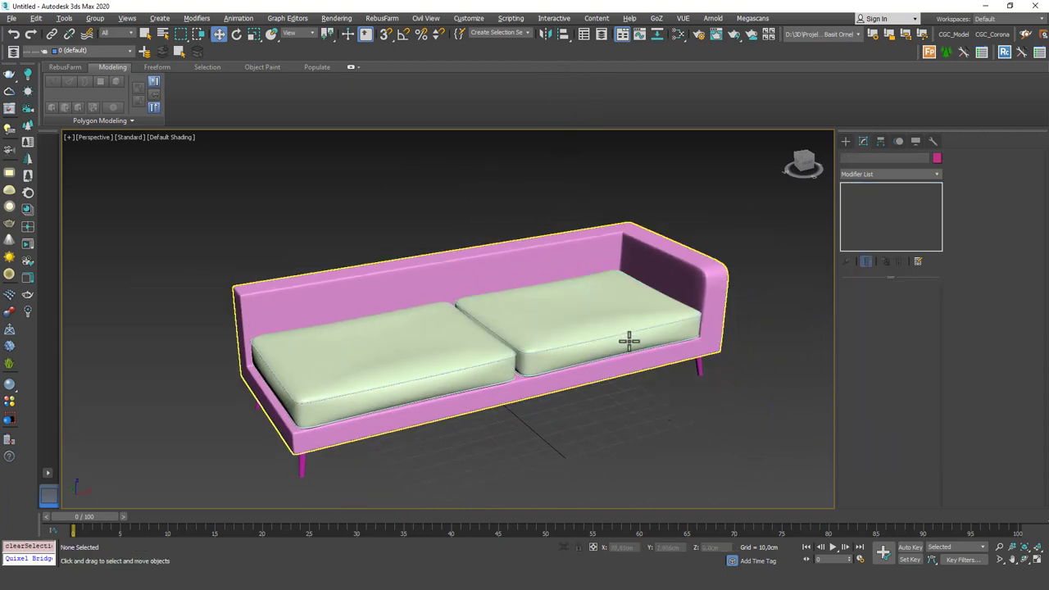
scroll(628, 352, "down", 3)
mouse_move(630, 370)
middle_mouse_down("alt")
mouse_move(654, 361)
mouse_move(633, 361)
mouse_move(619, 381)
middle_mouse_up("alt")
scroll(569, 338, "up", 5)
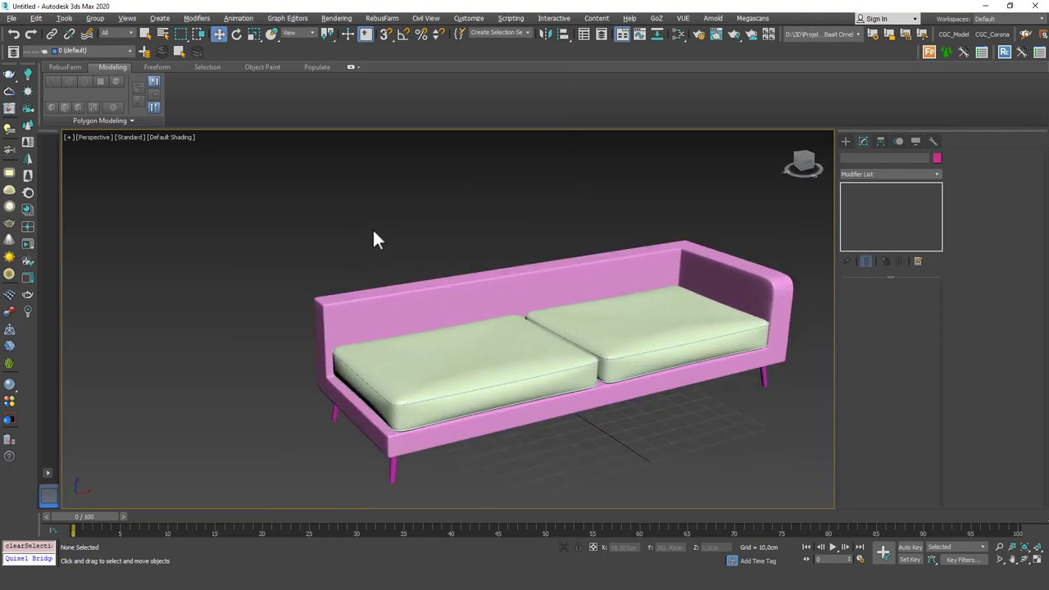
Open the original cushion's group and select the cushion mesh inside it
left_click(440, 349)
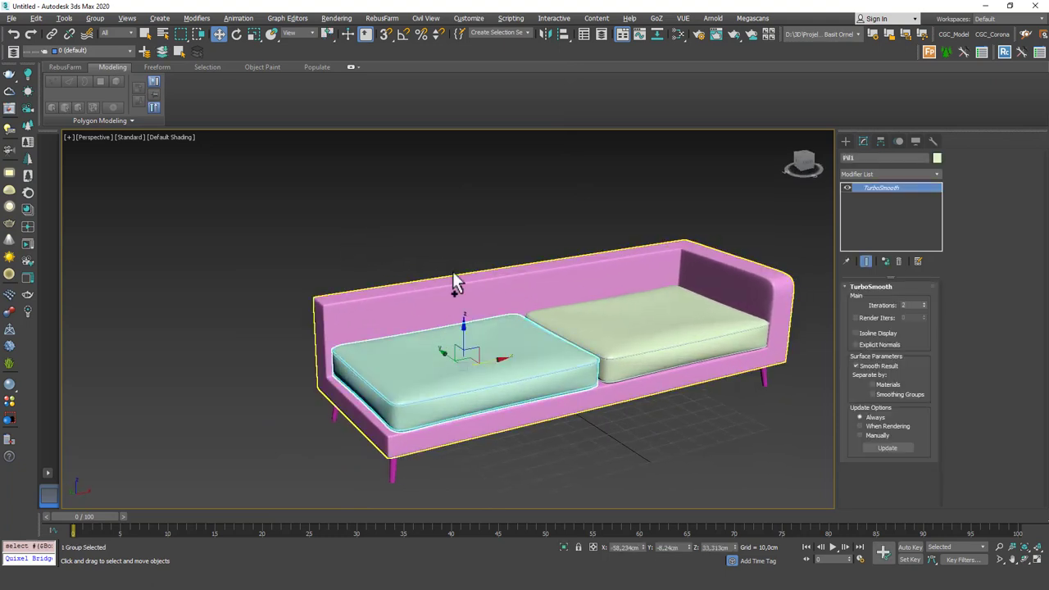
right_click(453, 263)
left_click(483, 347)
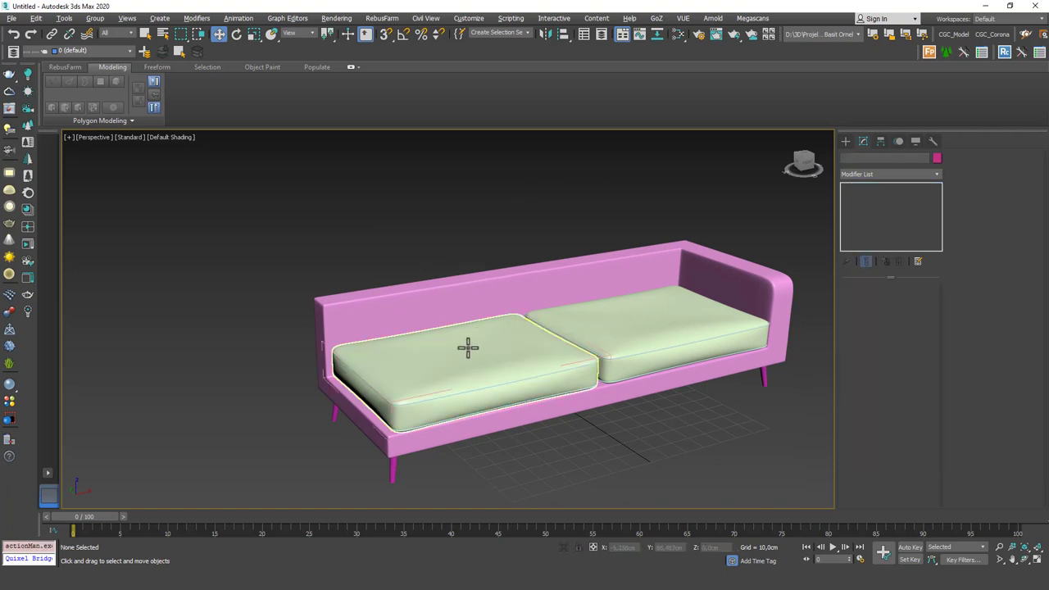
left_click(469, 349)
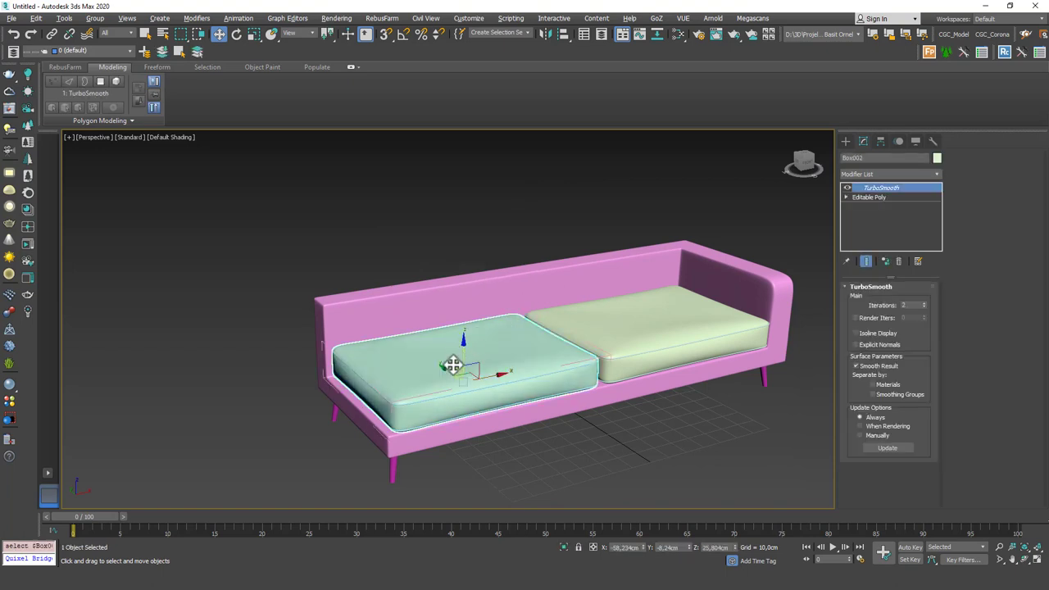
Reshape the cushion's surface with the Freeform Shift brush at its Editable Poly level, and return to the Move tool
left_click(168, 68)
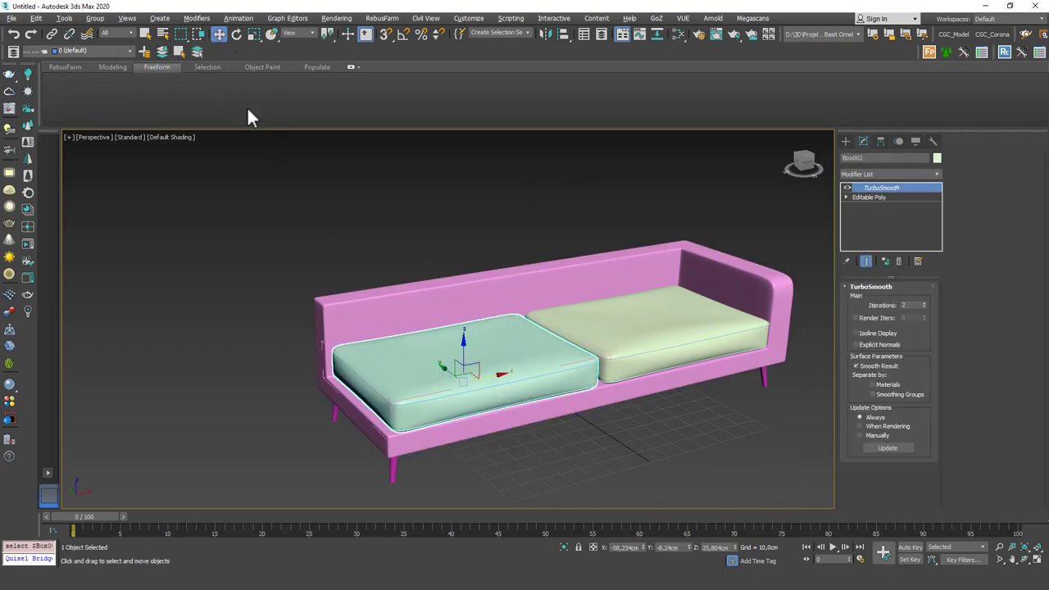
left_click(872, 197)
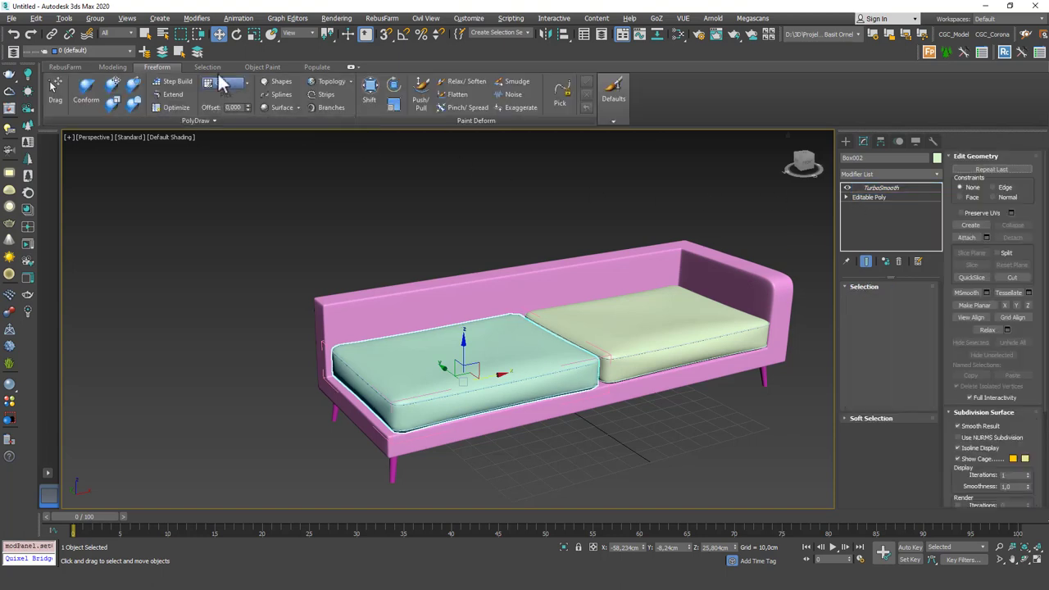
left_click(366, 93)
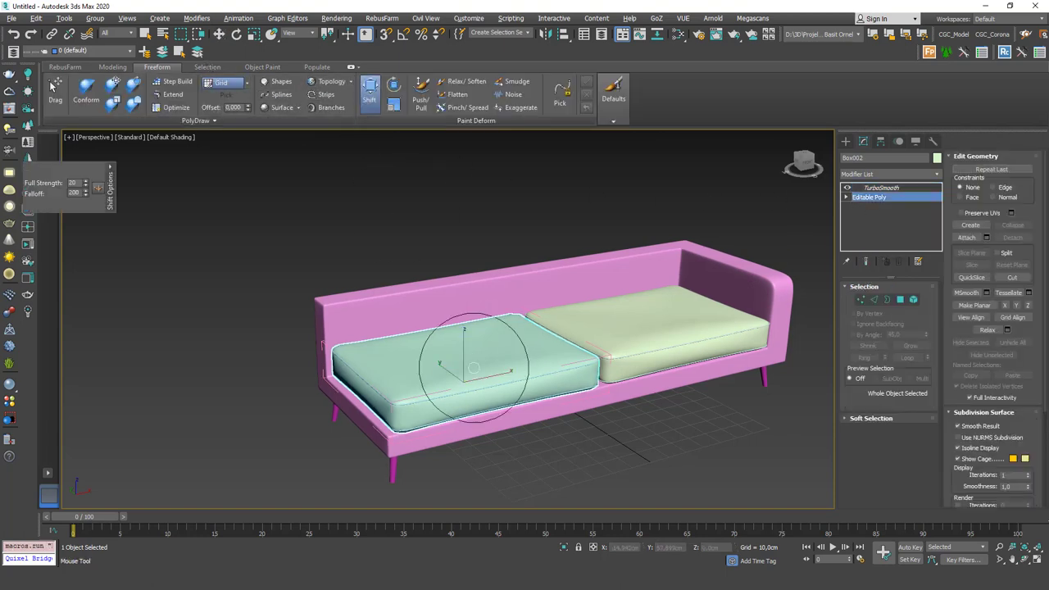
scroll(422, 352, "up", 3)
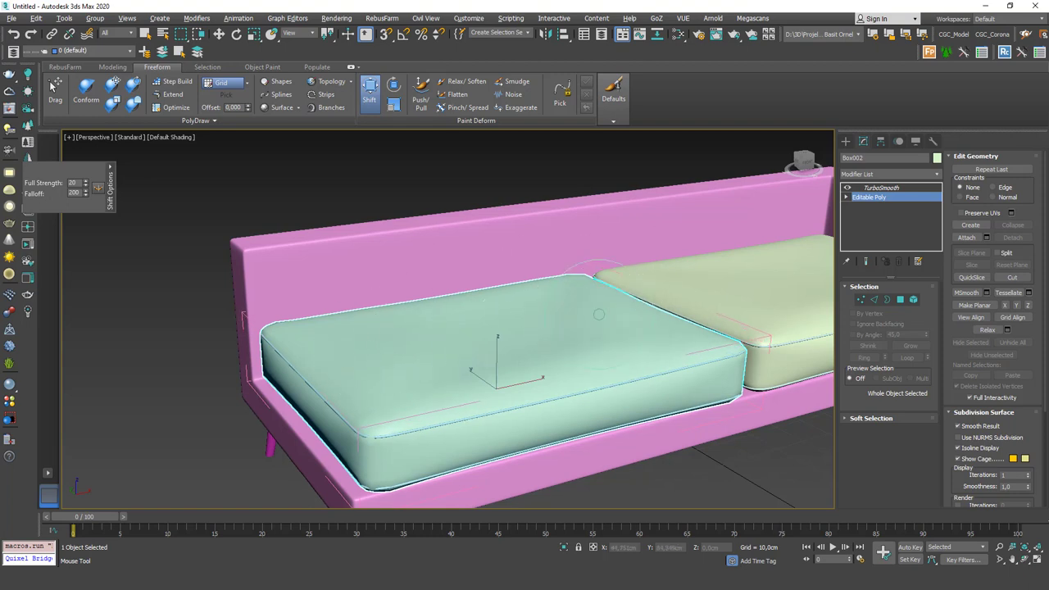
mouse_move(509, 360)
middle_mouse_down("alt")
mouse_move(519, 335)
mouse_move(613, 381)
mouse_move(653, 363)
middle_mouse_up("alt")
scroll(651, 354, "up", 4)
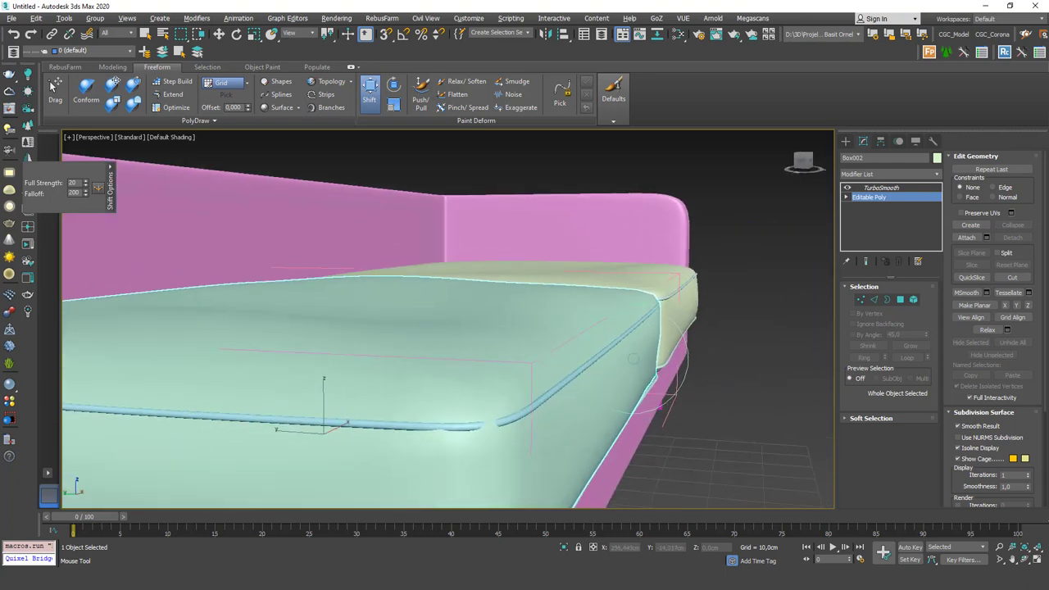
scroll(636, 362, "down", 8)
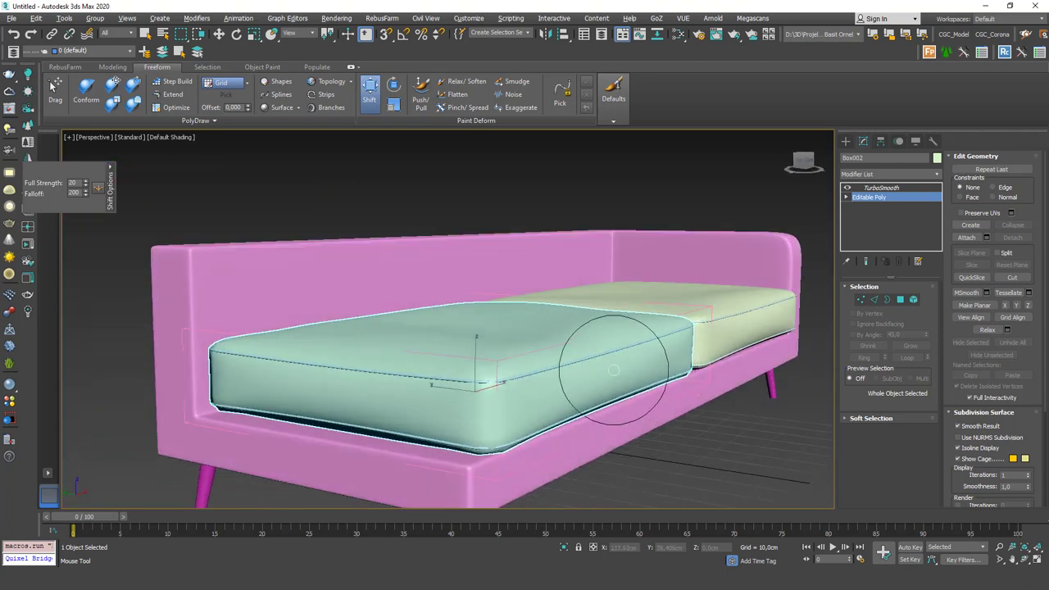
key("w")
Remove TurboSmooth from the reshaped cushion and try to attach the piping shape to it
left_click(886, 189)
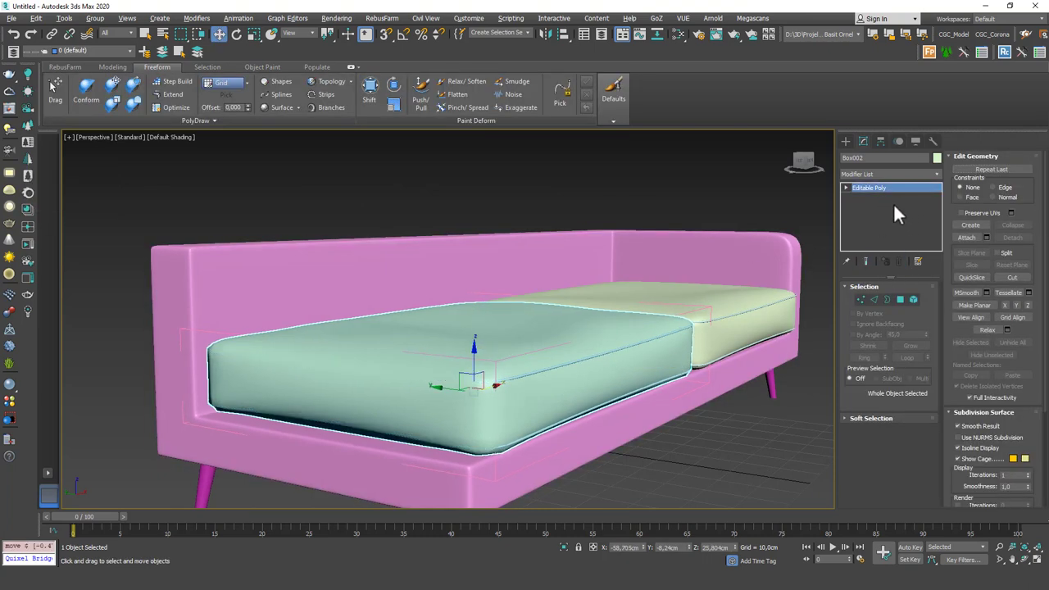
left_click(659, 338)
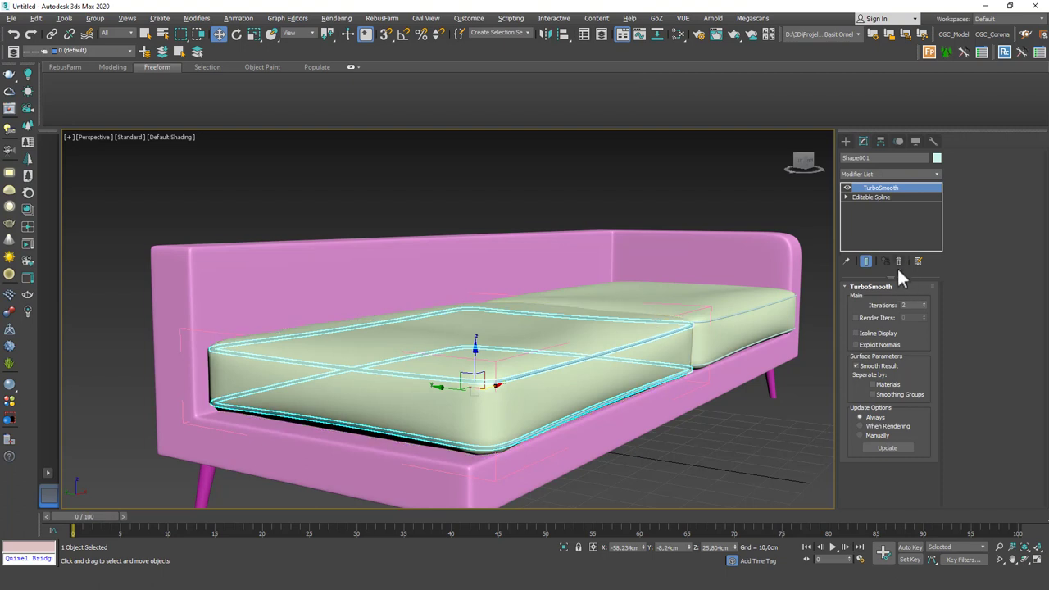
left_click(644, 353)
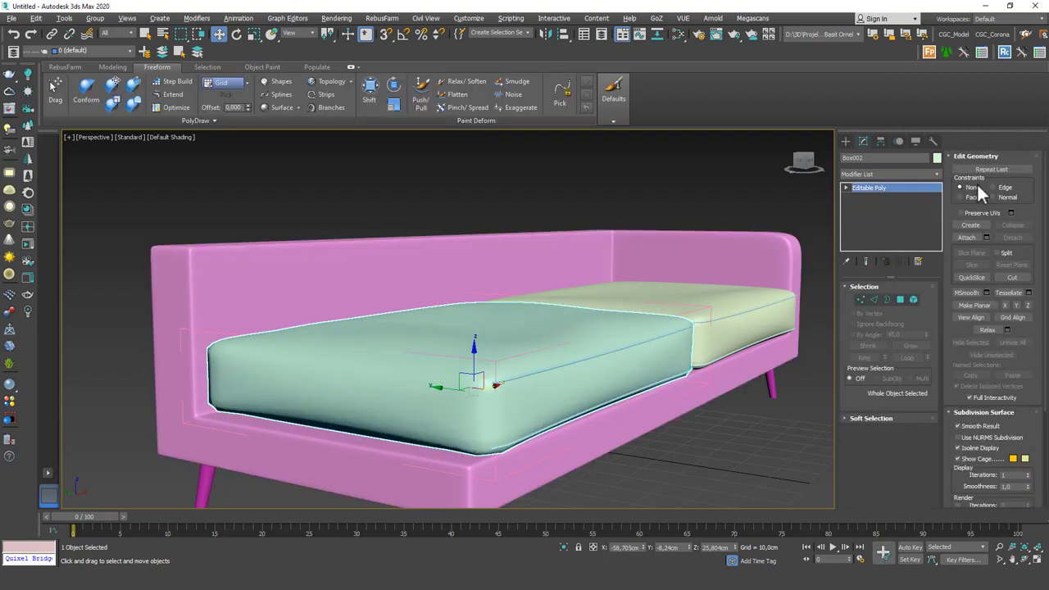
left_click(968, 237)
left_click(631, 347)
key("w")
Delete the cloned cushion group beside the armrest
left_click(757, 305)
key("Delete")
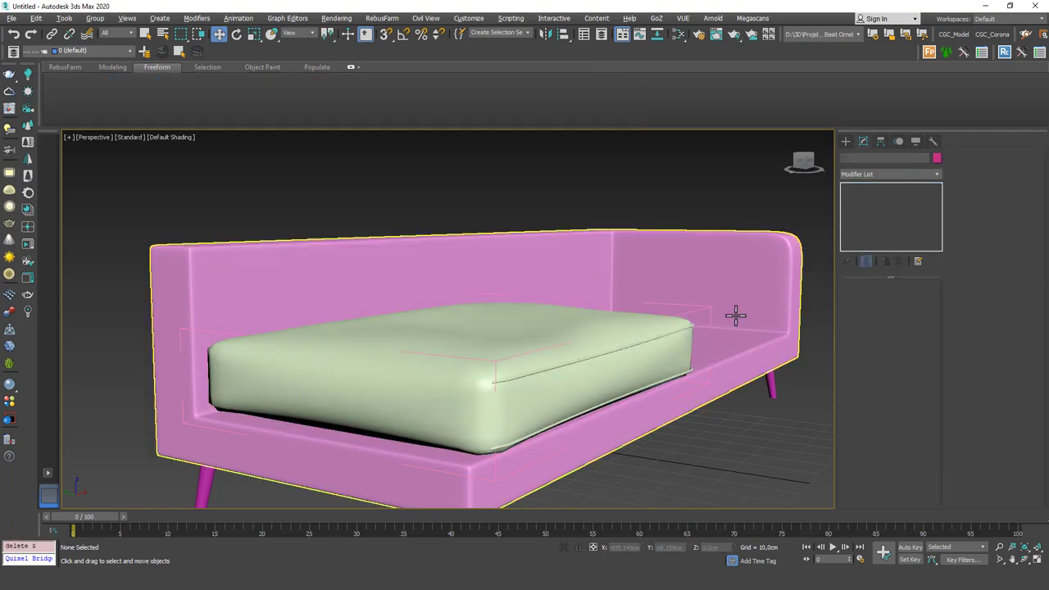
left_click(651, 349)
Undo the cloned cushion's deletion and the preceding edits to the original cushion, including the removal of its TurboSmooth
key("ctrl+z")
key("ctrl+z")
key("ctrl+z")
key("ctrl+z")
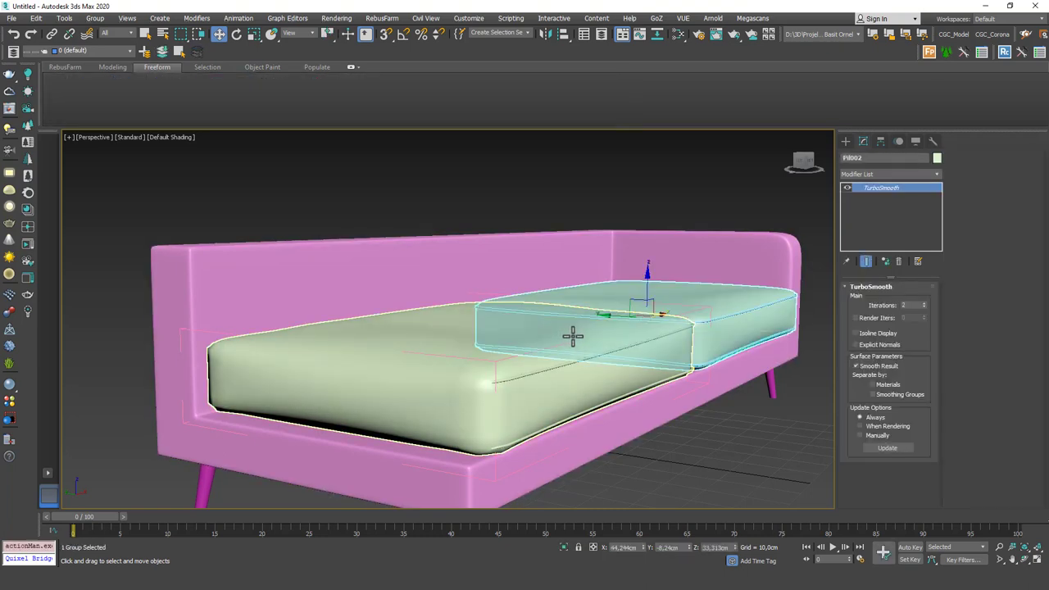
key("ctrl+y")
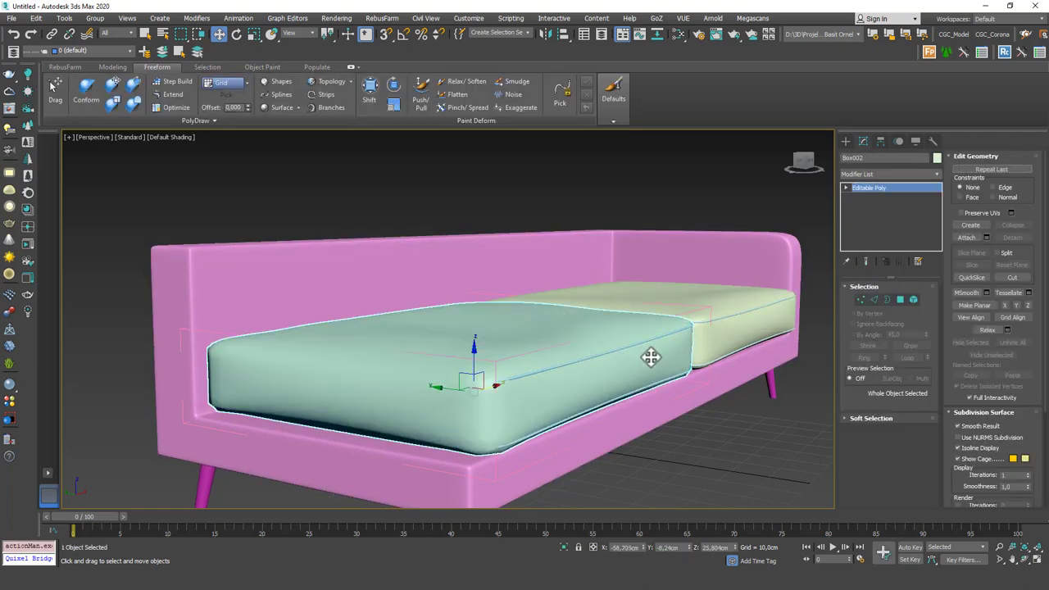
left_click(678, 444)
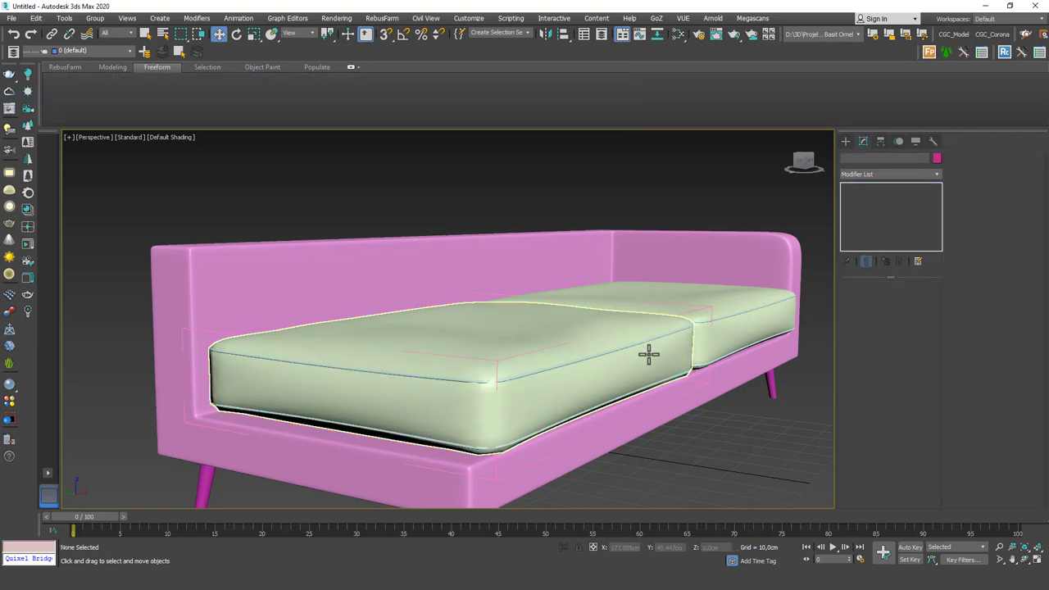
Remove the TurboSmooth modifier from the original cushion's mesh
left_click(645, 351)
left_click(645, 338)
left_click(899, 262)
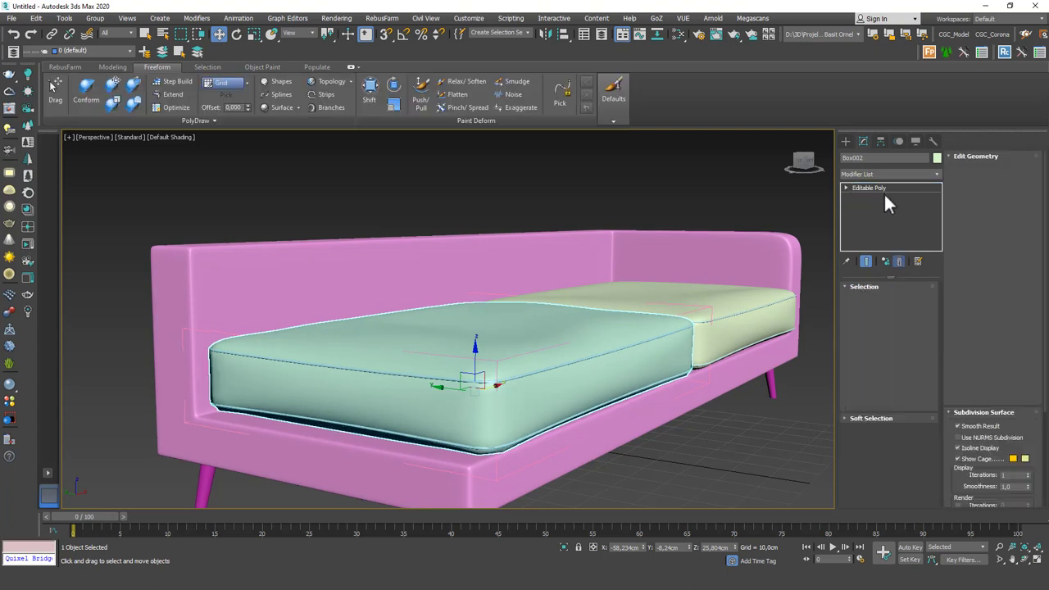
Remove TurboSmooth from the original cushion's piping and attach the piping to the cushion's mesh
left_click(637, 342)
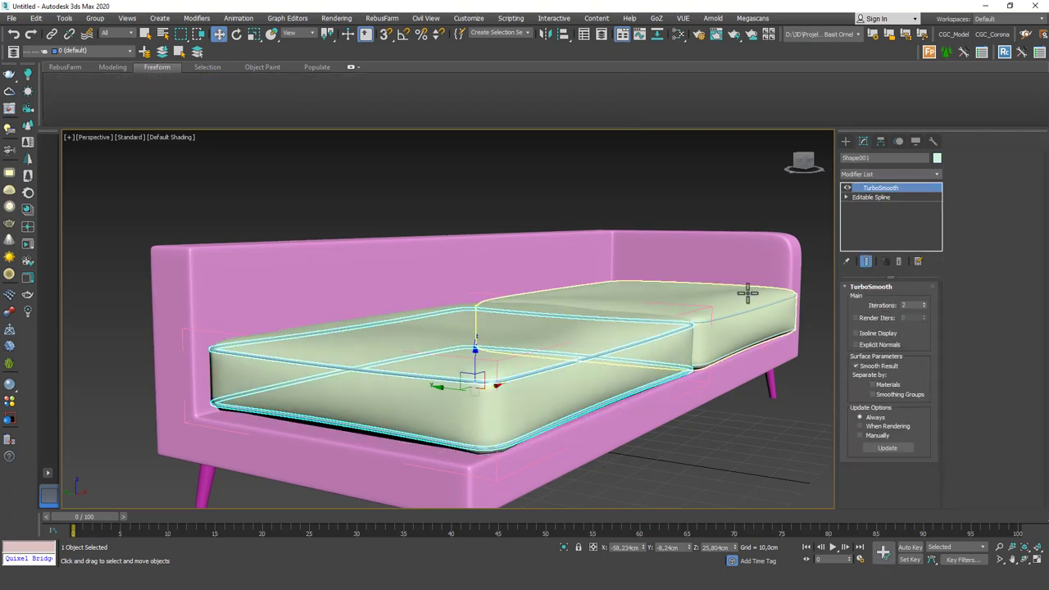
left_click(903, 261)
left_click(636, 368)
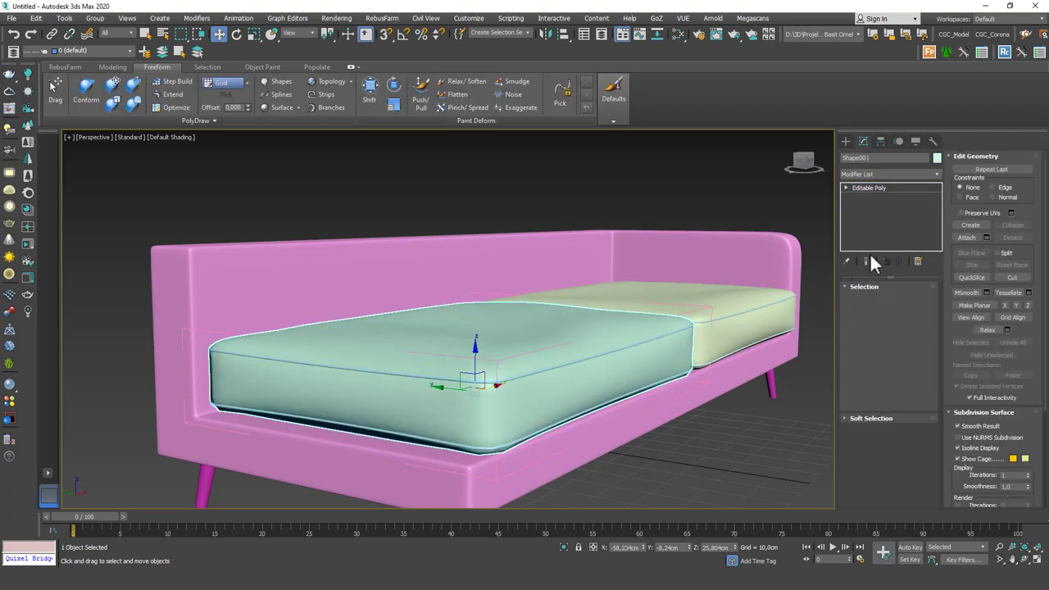
left_click(971, 237)
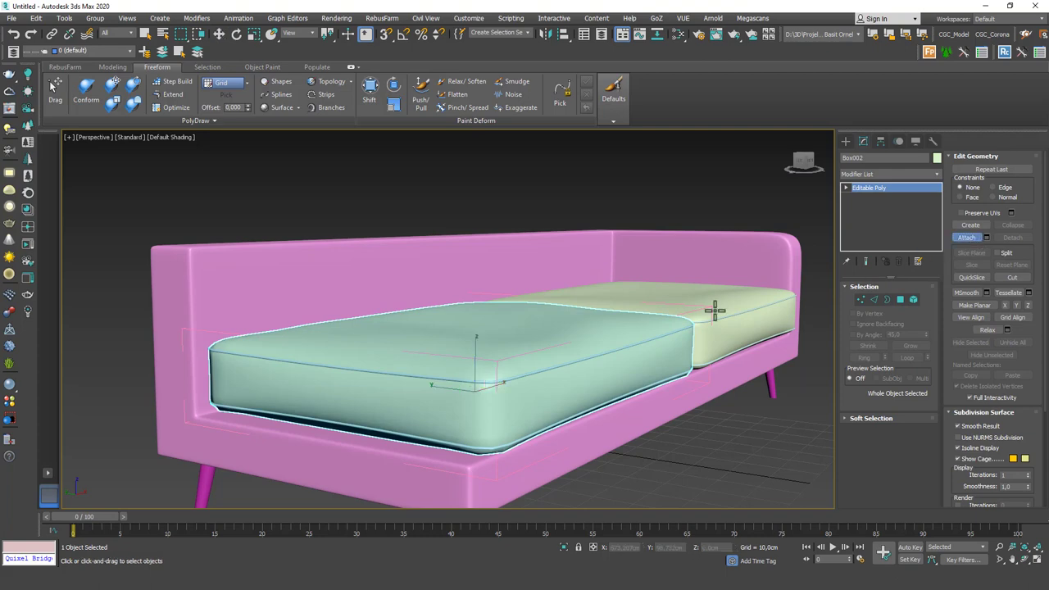
left_click(631, 344)
right_click(634, 325)
Delete the duplicate seat cushion beside the armrest
left_click(697, 300)
key("Delete")
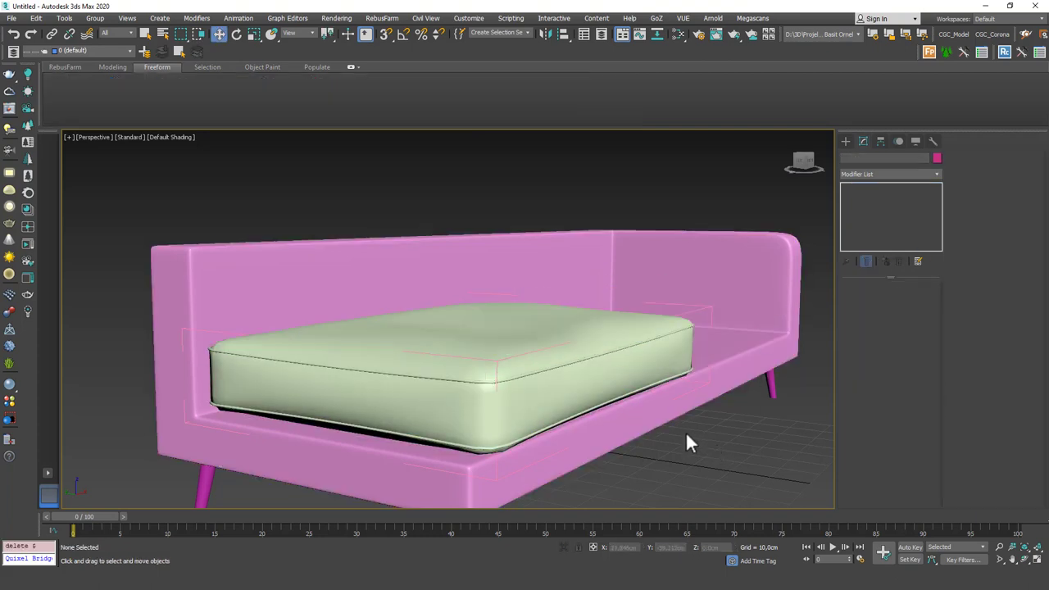
Reshape the remaining seat cushion's sides and corners into softer, irregular contours with the Freeform Shift brush
left_click(596, 345)
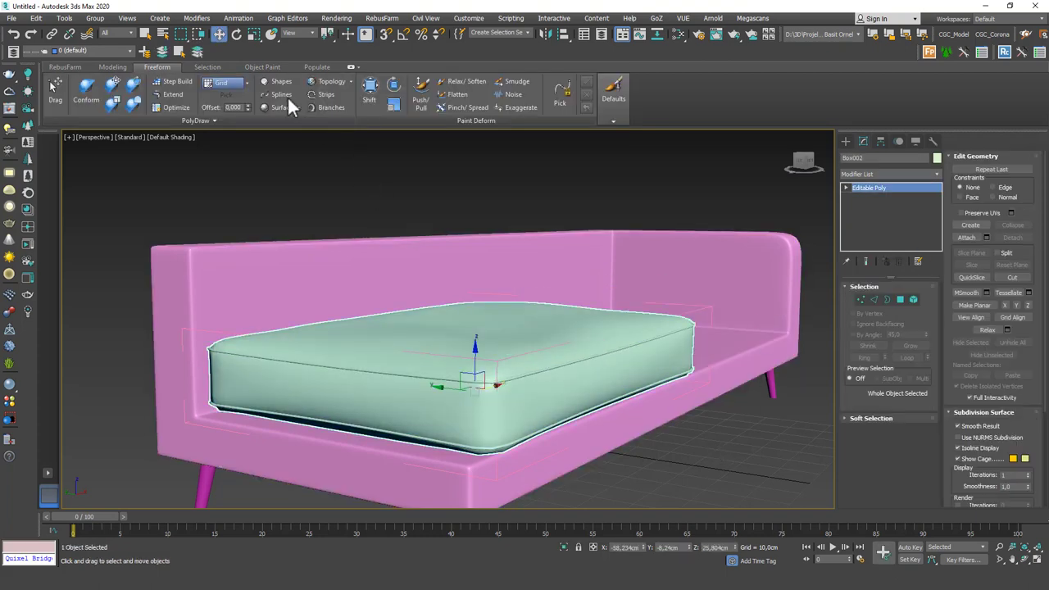
left_click(369, 96)
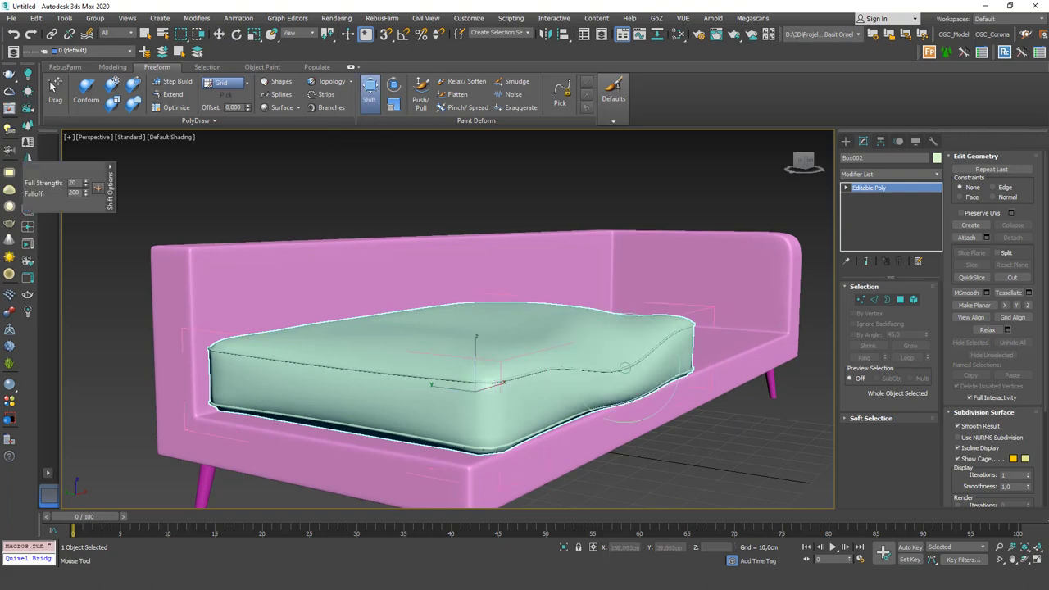
scroll(661, 345, "up", 4)
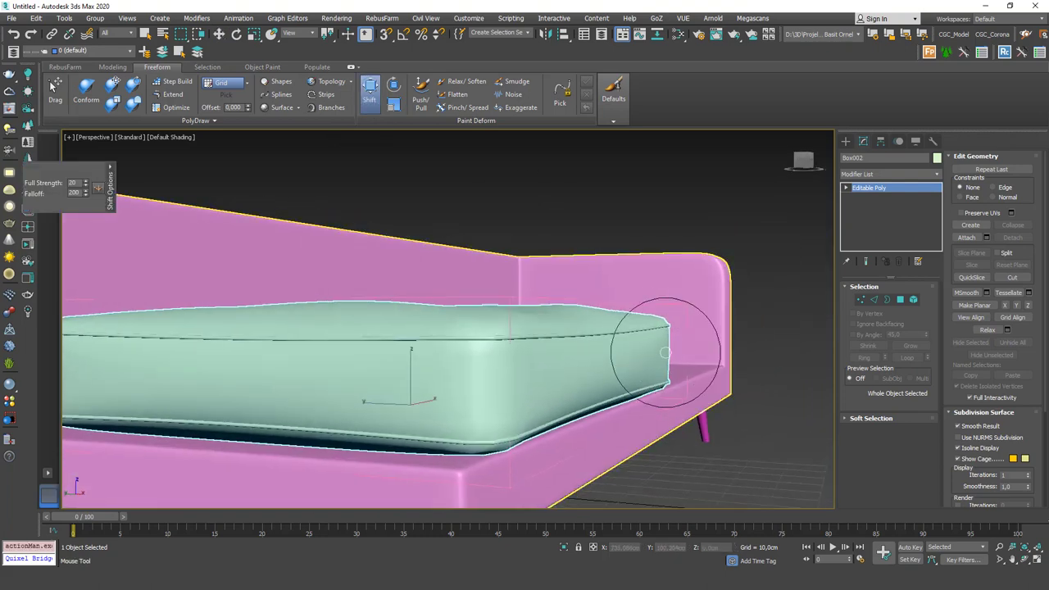
scroll(660, 355, "up", 2)
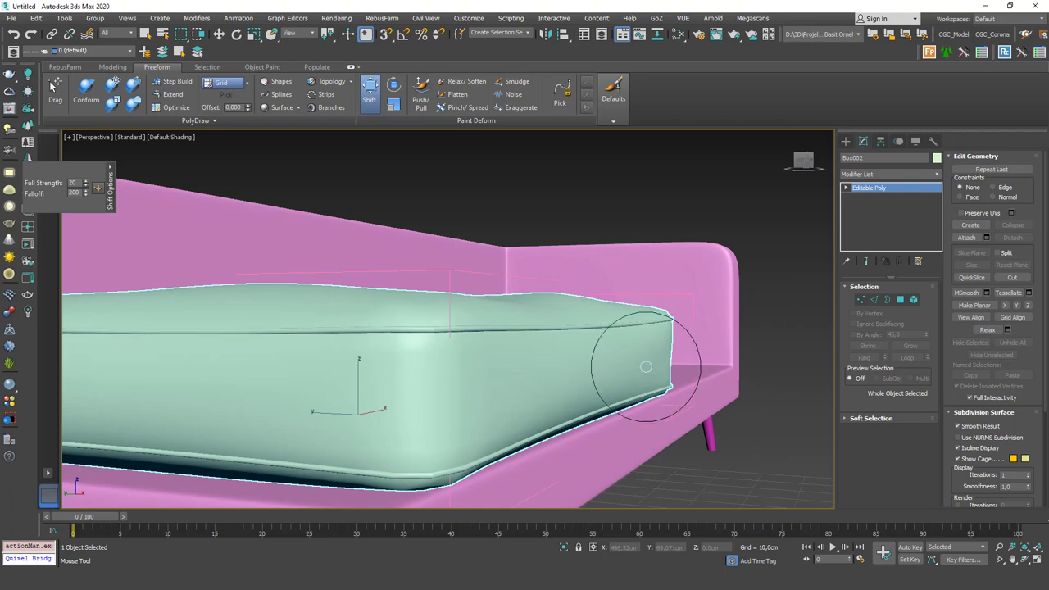
middle_click_drag(631, 359, 529, 359, "alt")
scroll(533, 395, "down", 5)
key("shift+z")
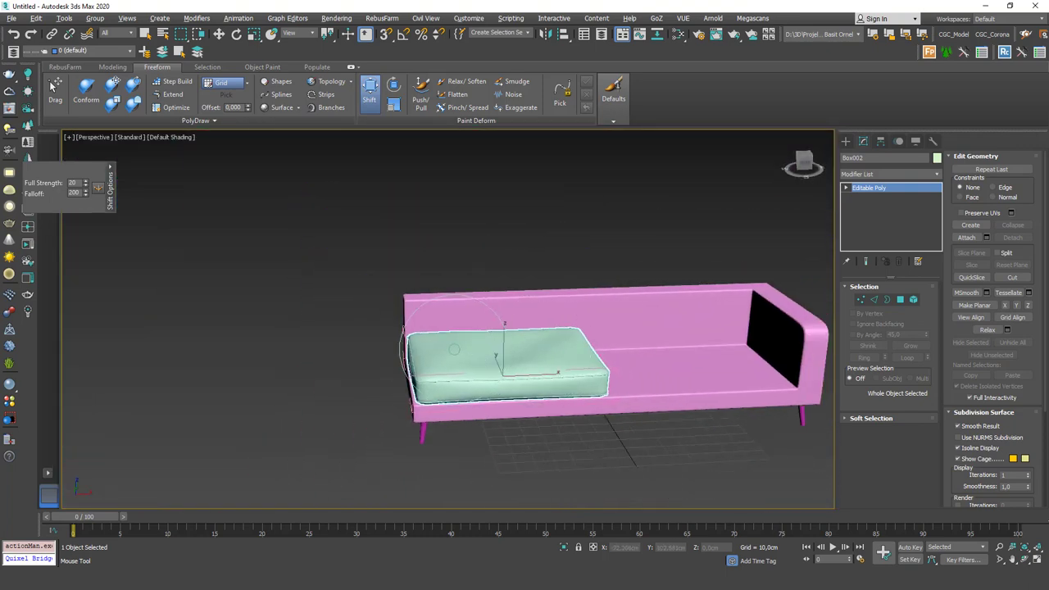
key("shift+z")
key("shift+z")
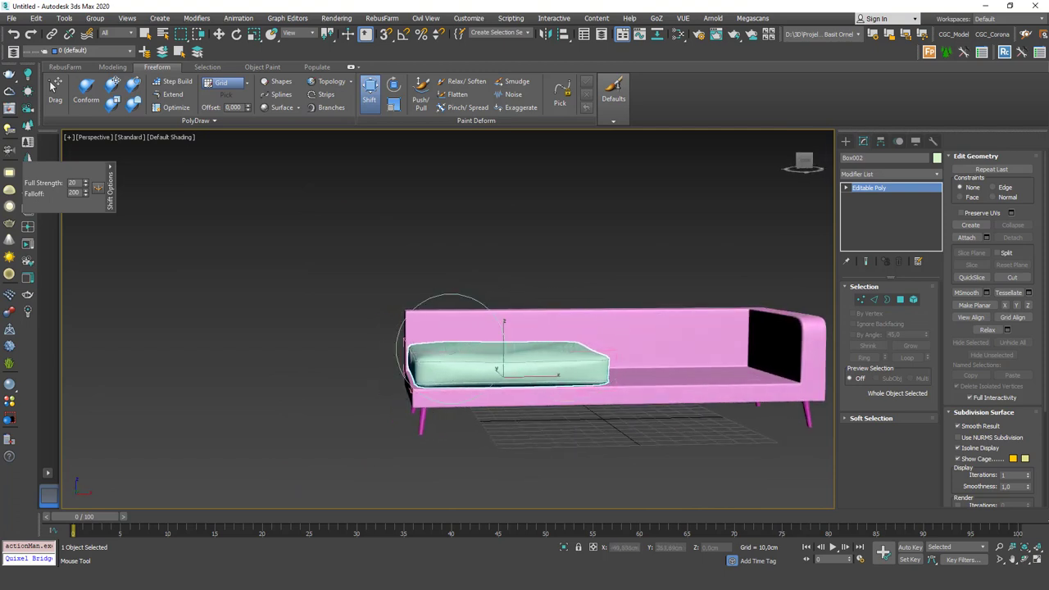
Sculpt soft unevenness into the seat cushion's top with the Push/Pull brush at size 40 and strength 0.1
scroll(447, 324, "up", 5)
left_click(422, 93)
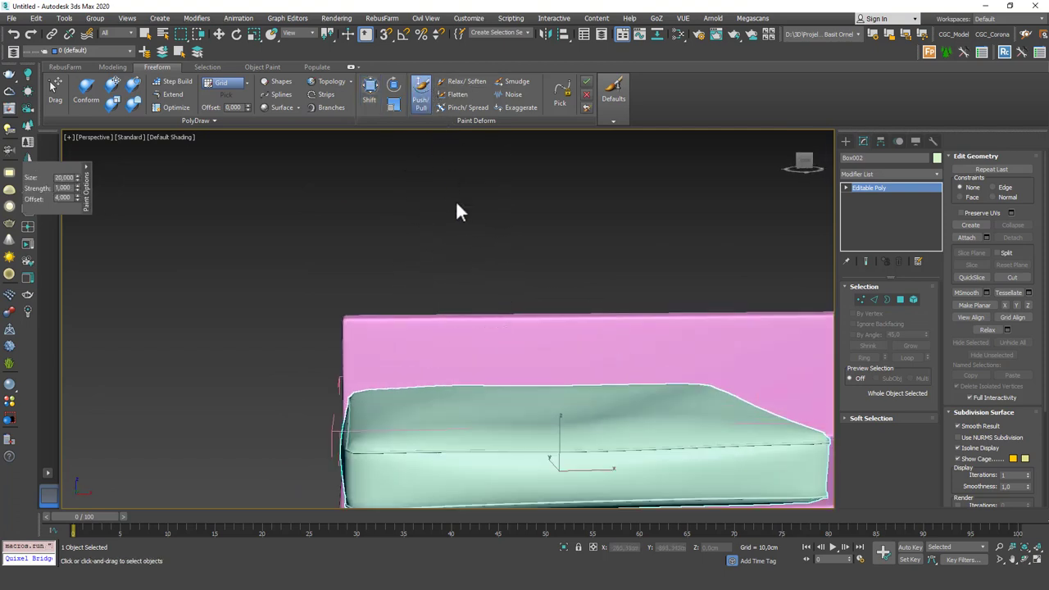
middle_click_drag(468, 232, 497, 357, "alt")
key("shift+z")
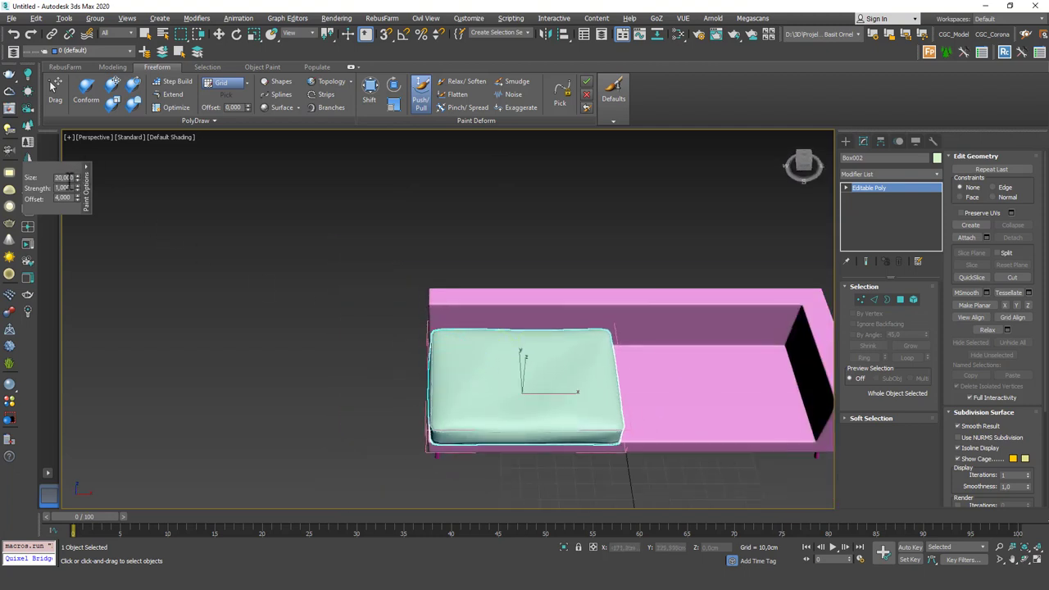
type("40")
key("Return")
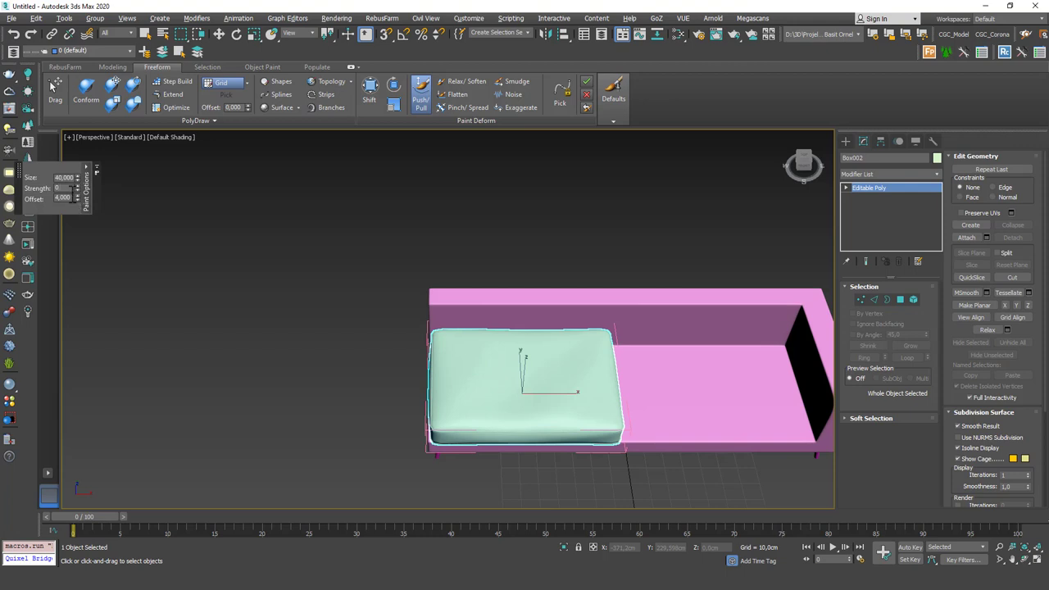
middle_click_drag(538, 362, 559, 319, "alt")
scroll(525, 332, "up", 3)
middle_click_drag(517, 349, 498, 344, "alt")
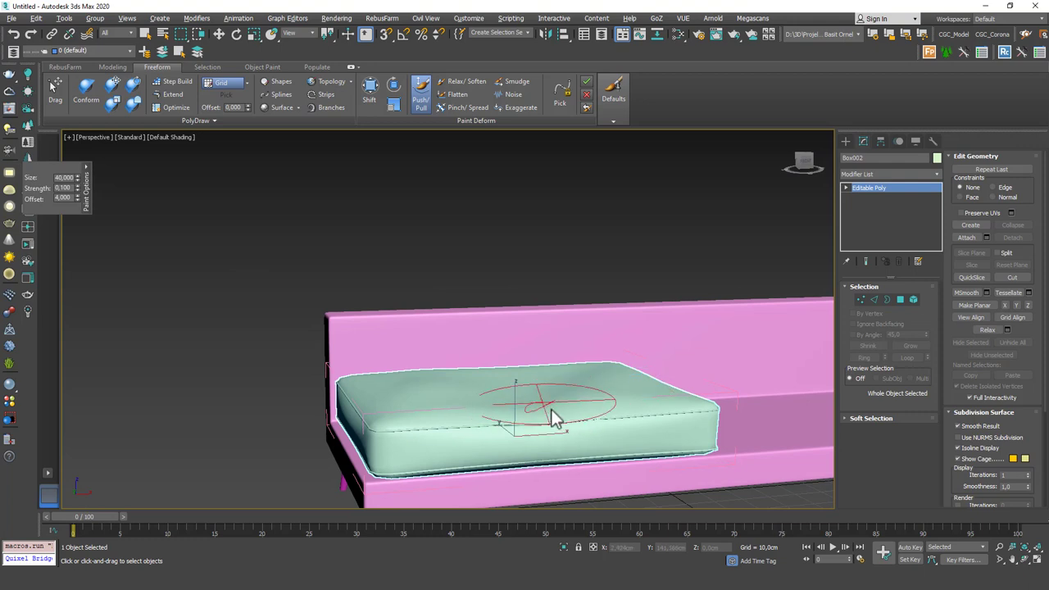
middle_click_drag(546, 421, 541, 417, "alt")
left_click_drag(531, 417, 526, 415)
middle_click_drag(549, 366, 572, 317, "alt")
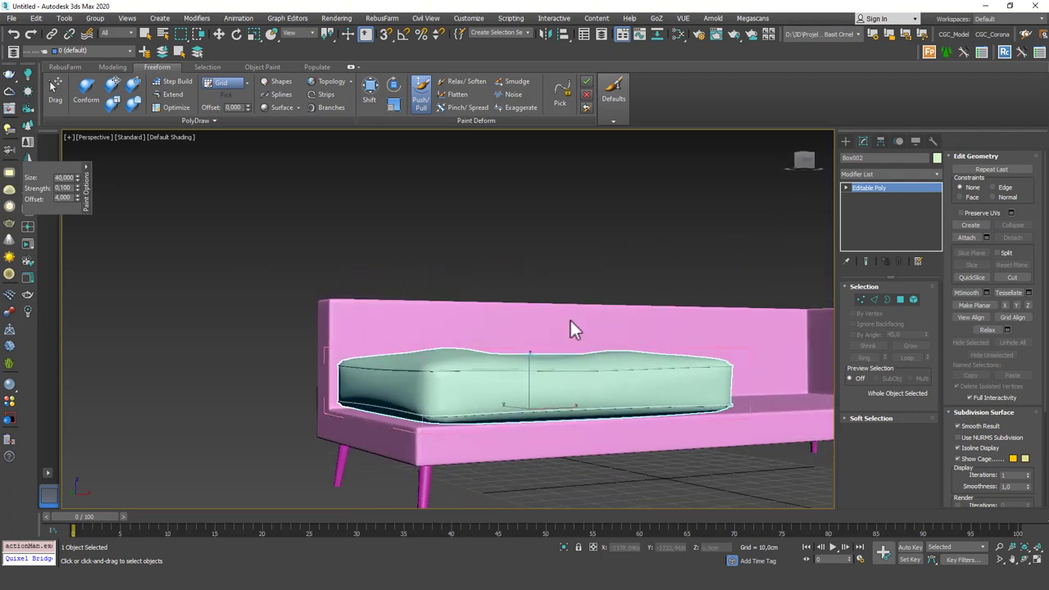
mouse_move(571, 322)
middle_mouse_down("alt")
mouse_move(556, 361)
mouse_move(514, 360)
mouse_move(535, 359)
mouse_move(557, 386)
middle_mouse_up("alt")
Clone the reshaped seat cushion along the X axis by about 102 cm onto the empty seat beside the armrest
key("w")
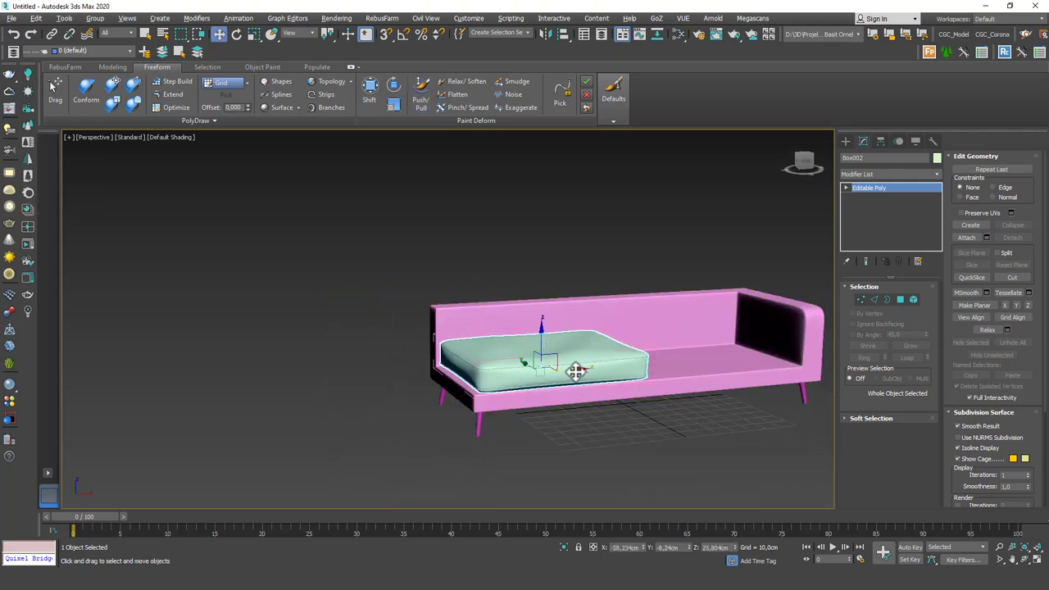
left_click_drag(705, 361, 731, 358, "shift")
left_click(524, 336)
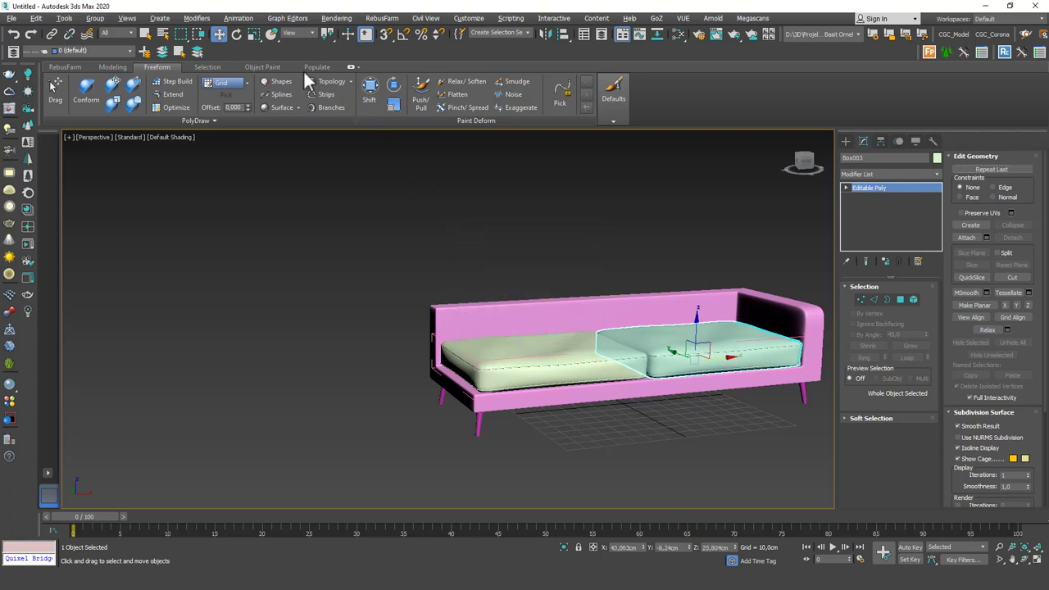
Mirror the cloned seat cushion about the X axis without creating another copy
left_click(545, 34)
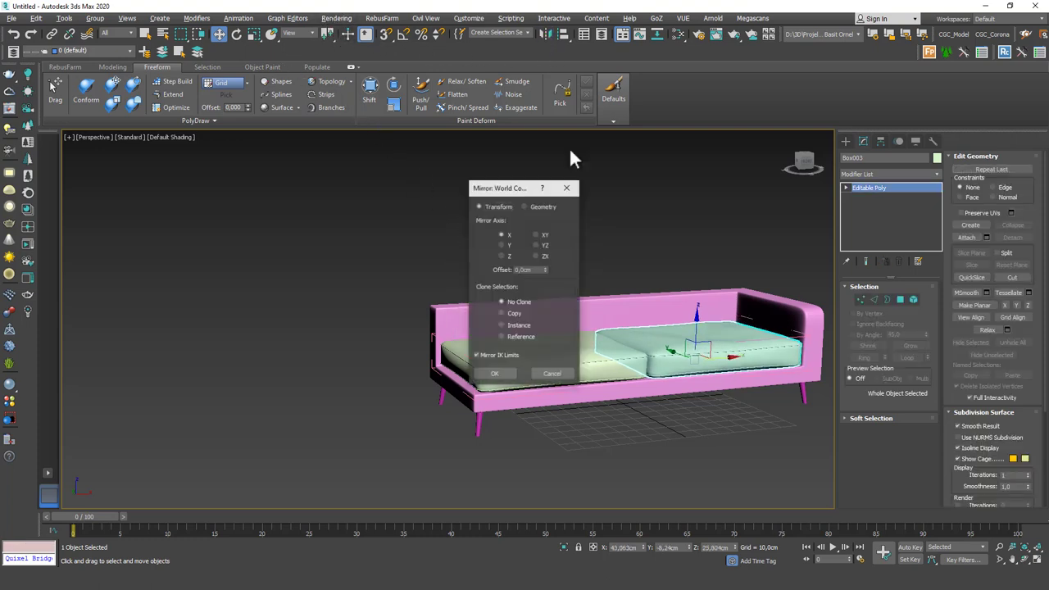
left_click(507, 378)
left_click(625, 440)
scroll(626, 440, "down", 2)
mouse_move(695, 309)
middle_mouse_down("alt")
mouse_move(738, 305)
mouse_move(704, 302)
middle_mouse_up("alt")
scroll(701, 300, "up", 3)
middle_click_drag(668, 272, 618, 292)
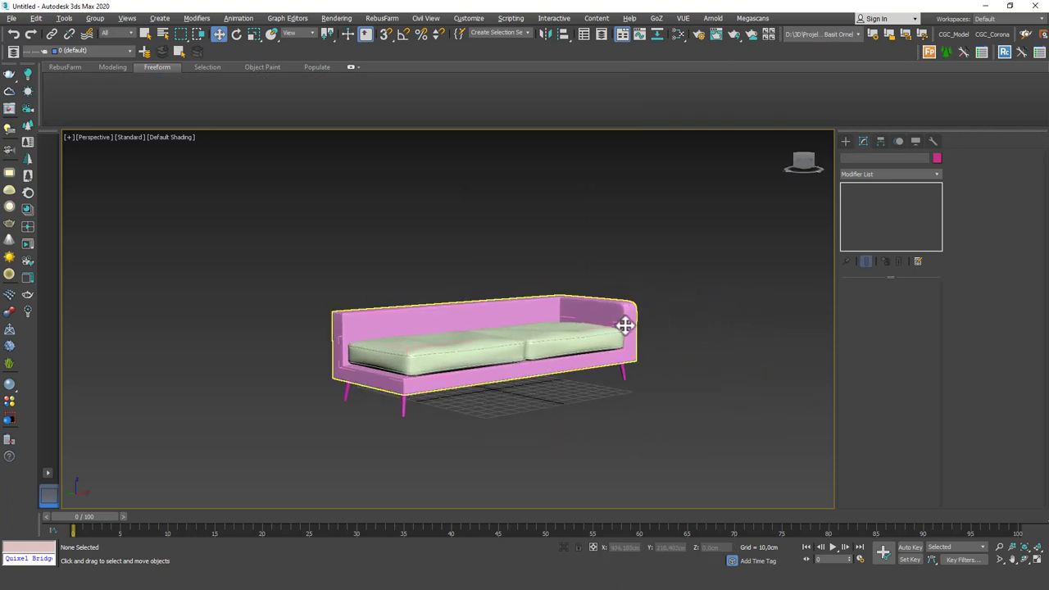
Delete the leftover pink group bounds around the original seat cushion
left_click(627, 323)
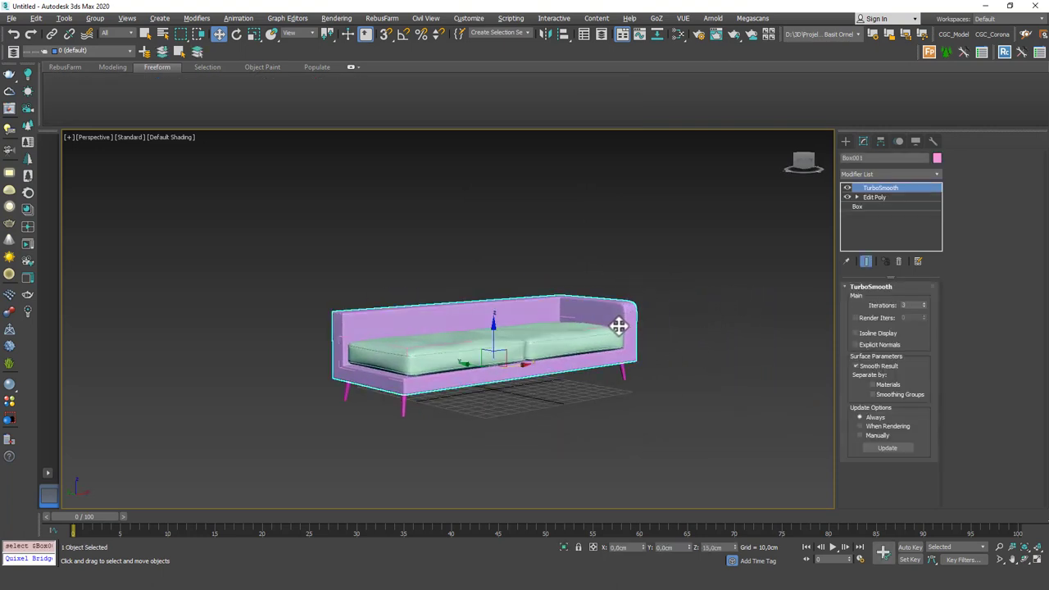
key("Delete")
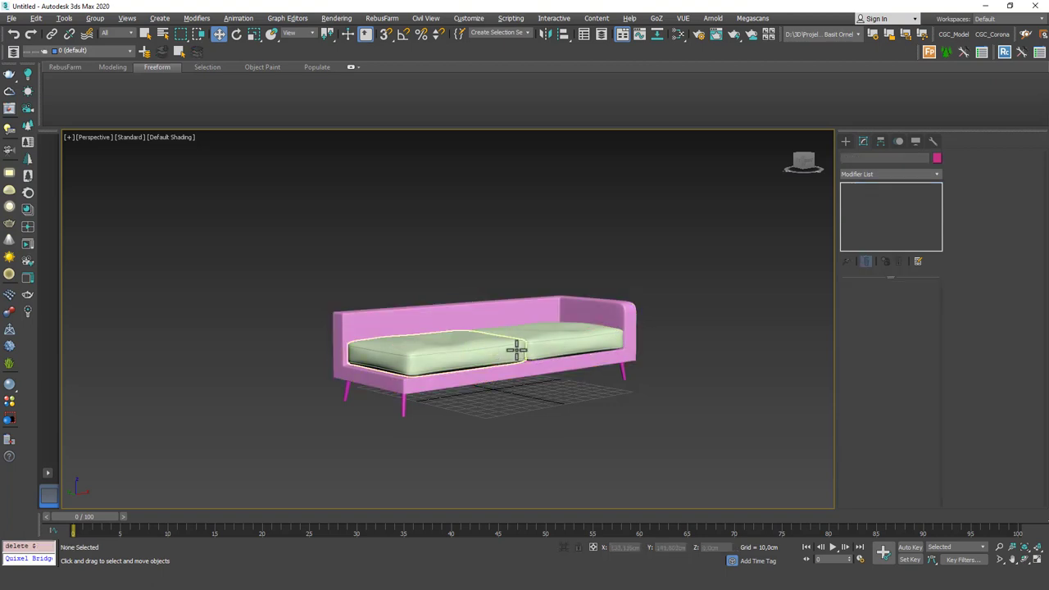
left_click(512, 353)
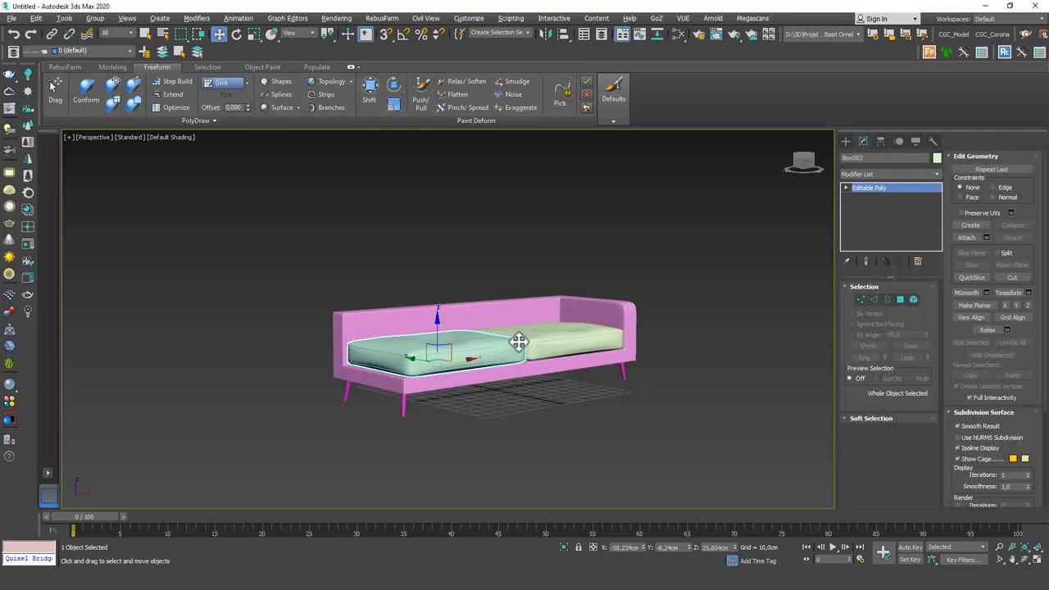
mouse_move(518, 343)
middle_mouse_down("alt")
mouse_move(543, 337)
mouse_move(536, 347)
mouse_move(501, 342)
mouse_move(536, 335)
mouse_move(522, 328)
middle_mouse_up("alt")
Draw a box about 99.8 cm wide in the front view above the original seat cushion for a back cushion
key("f")
scroll(508, 317, "down", 6)
scroll(677, 222, "up", 2)
left_click(845, 142)
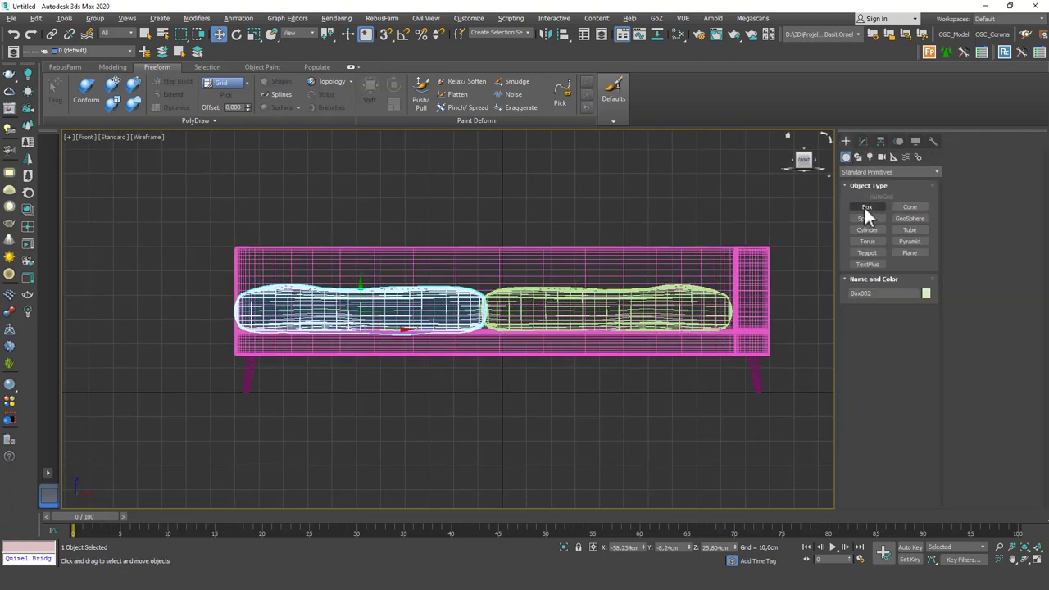
left_click(867, 207)
left_click_drag(240, 199, 483, 288)
left_click(485, 241)
Move the new box back above the seat cushion so it stands against the sofa's backrest
key("w")
mouse_move(395, 281)
middle_mouse_down("alt")
mouse_move(451, 305)
mouse_move(445, 298)
mouse_move(517, 311)
middle_mouse_up("alt")
key("F3")
left_click_drag(404, 251, 346, 265)
mouse_move(421, 255)
middle_mouse_down("alt")
mouse_move(435, 247)
mouse_move(425, 249)
middle_mouse_up("alt")
scroll(416, 242, "up", 2)
middle_click_drag(414, 241, 466, 249)
Set the back cushion box's length to 40 cm, width to 100 cm and height to 18 cm
left_click(863, 142)
left_click_drag(923, 300, 921, 305)
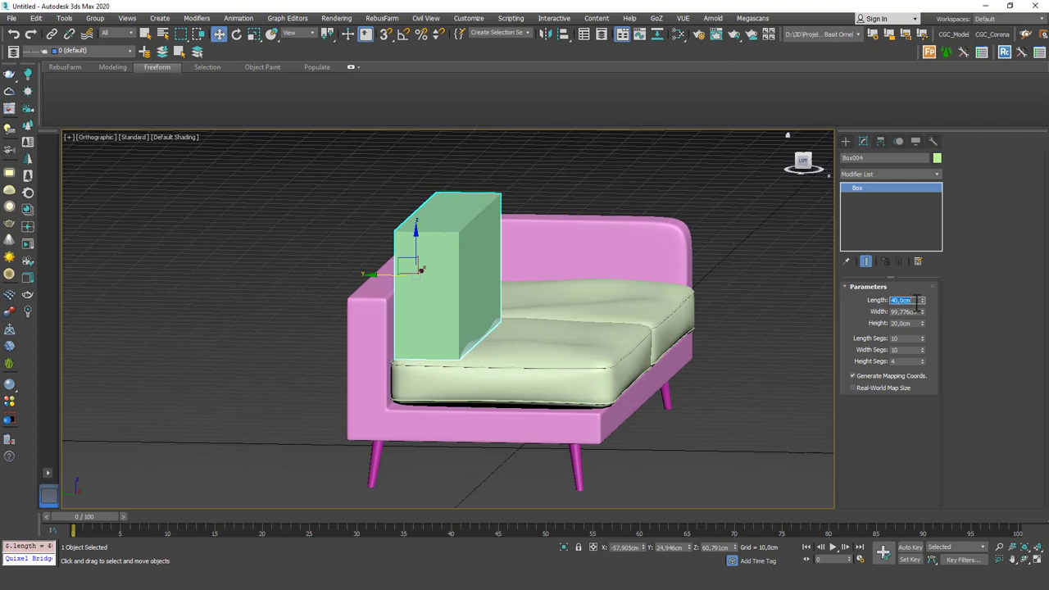
double_click(912, 312)
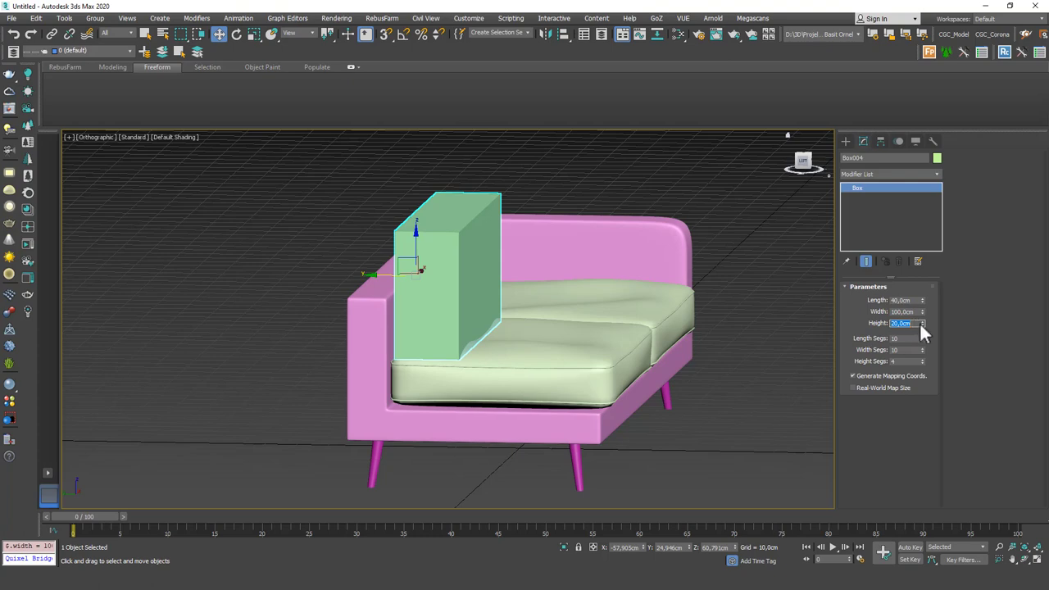
left_click_drag(925, 323, 925, 327)
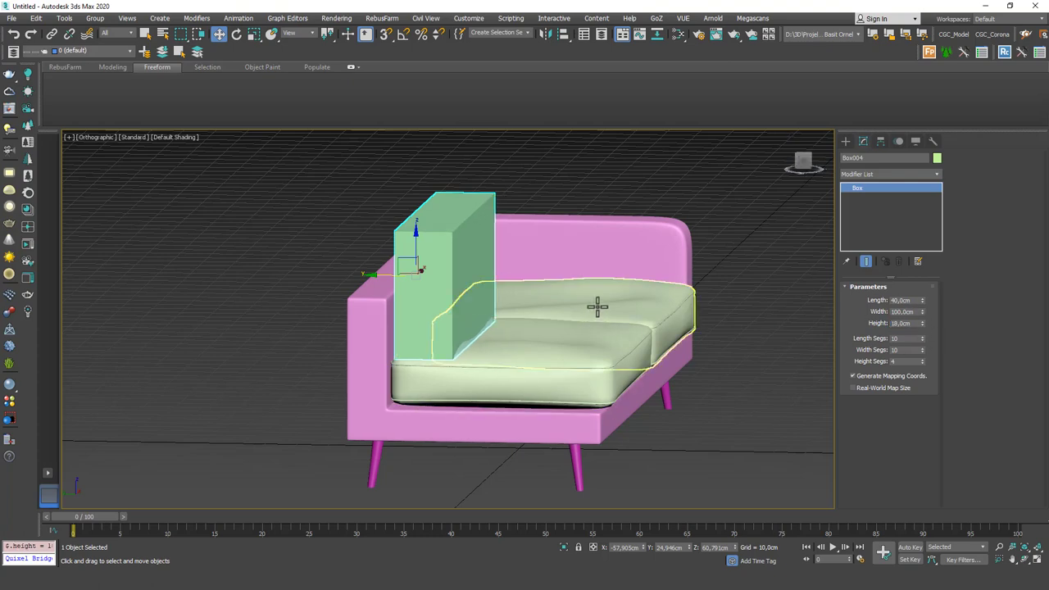
Apply a TurboSmooth modifier to the back cushion box
middle_click_drag(599, 283, 551, 284, "alt")
left_click(894, 173)
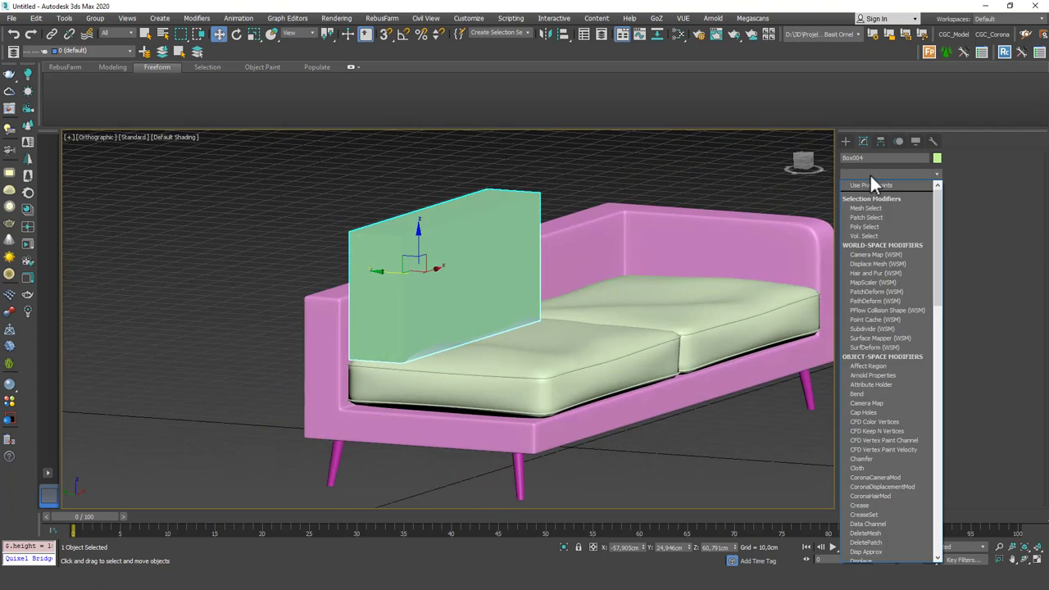
type("tu")
key("Return")
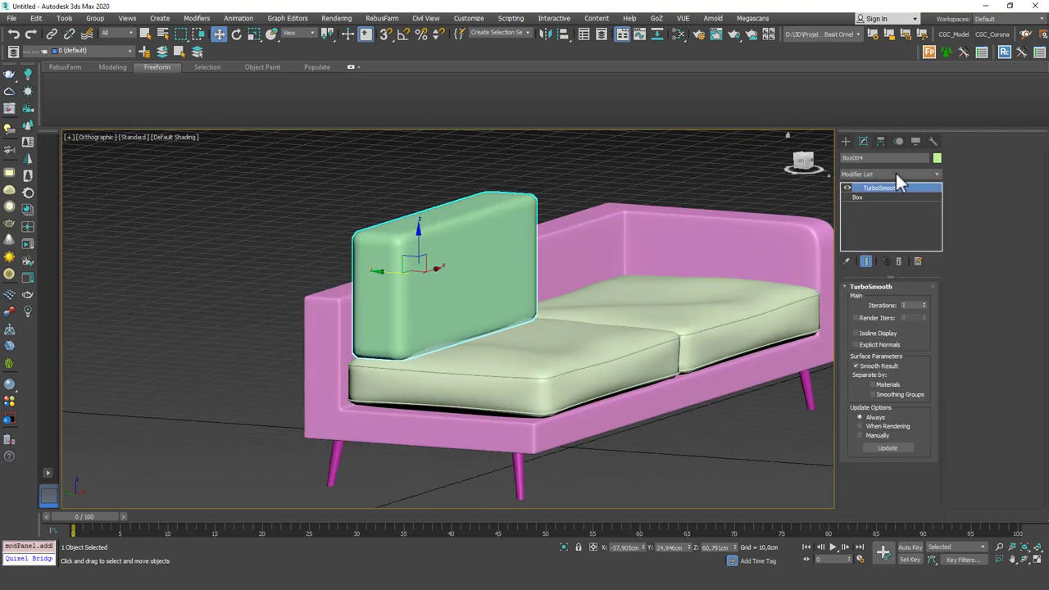
Add a Cloth modifier with zero gravity, define the box as cloth, and simulate it only until slightly puffed
left_click(849, 175)
key("Return")
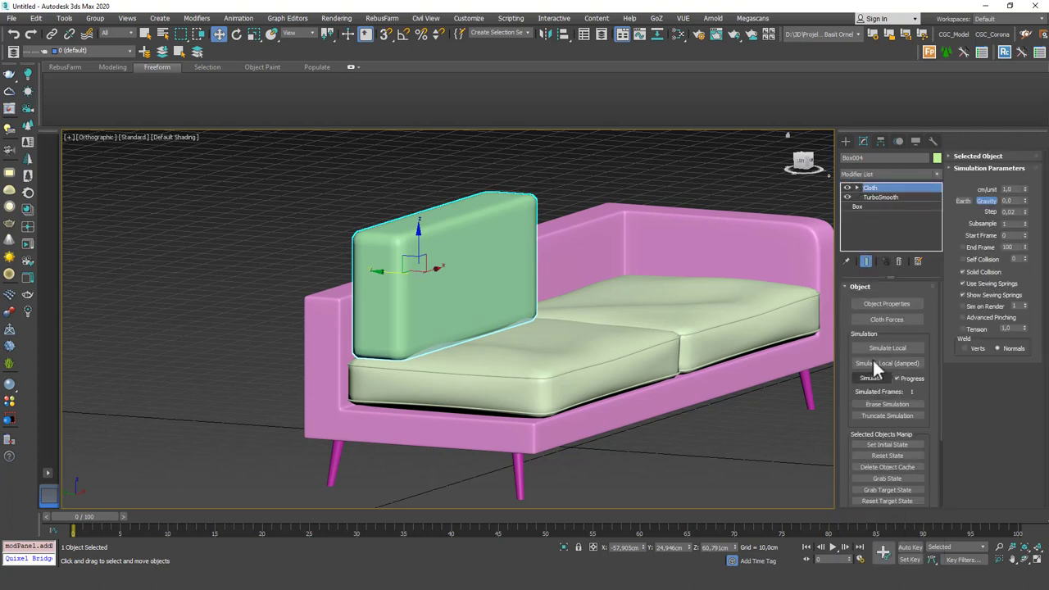
left_click(435, 136)
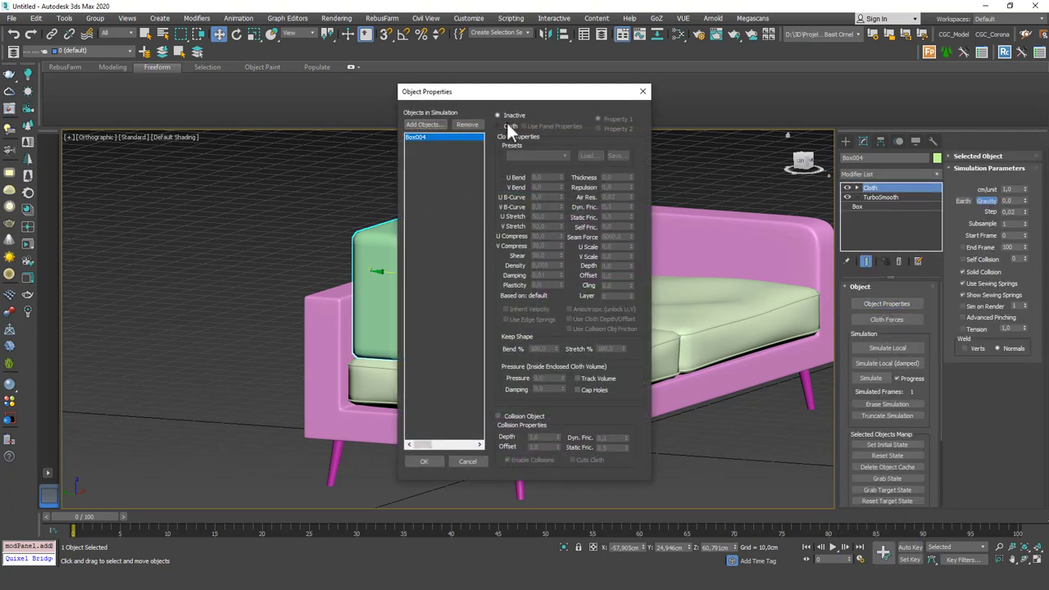
left_click(425, 460)
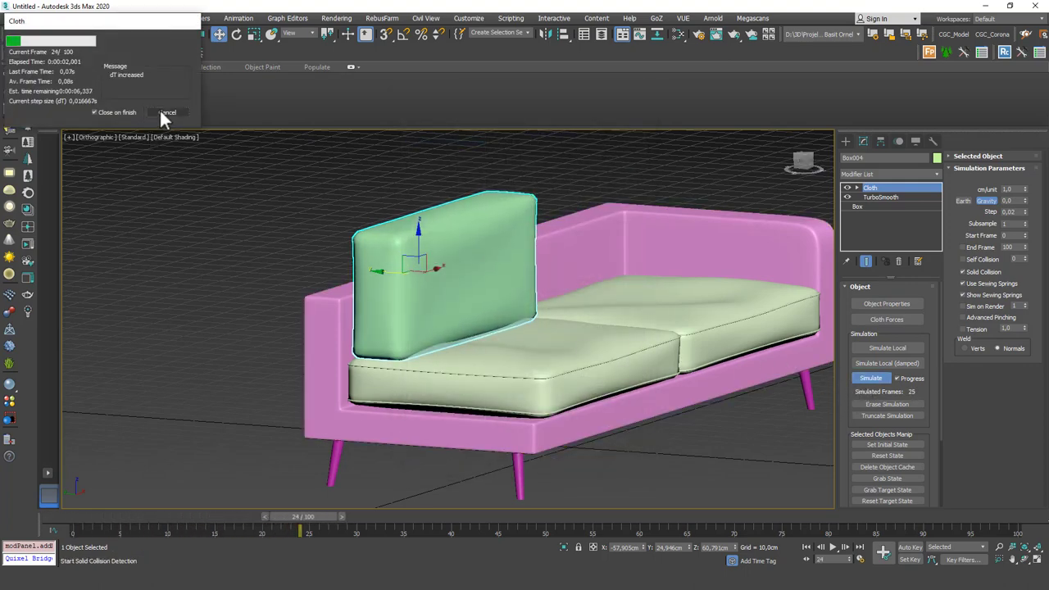
left_click(161, 112)
Convert the puffed back cushion to Editable Poly and return the timeline to frame 0
middle_click_drag(457, 300, 515, 298, "alt")
right_click(563, 213)
mouse_move(622, 335)
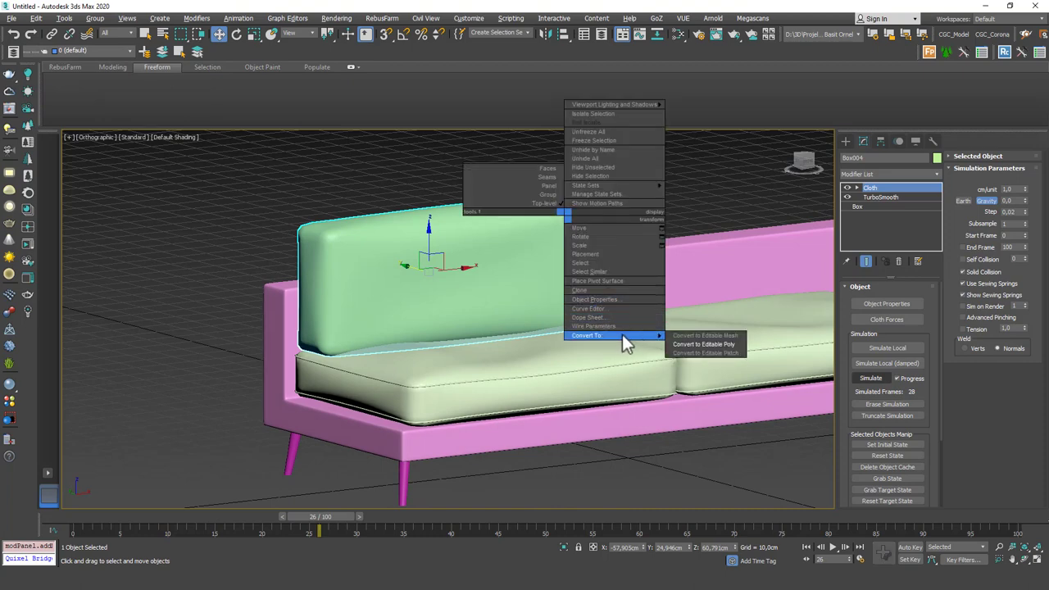
left_click(690, 345)
left_click_drag(341, 518, 110, 511)
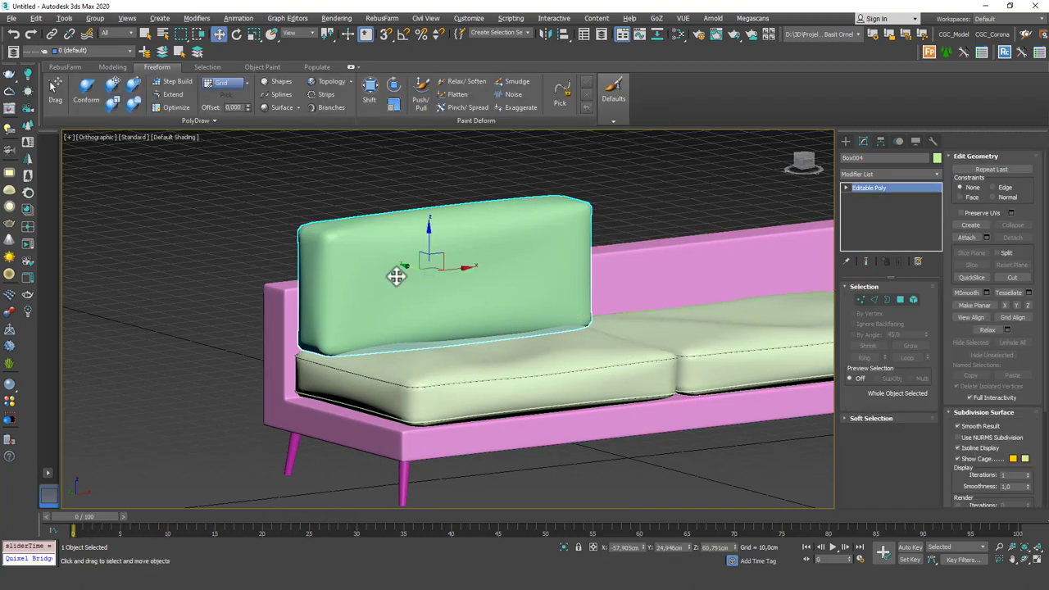
Raise the back cushion slightly, tilt it backward, and reposition it to lean against the backrest
mouse_move(432, 262)
middle_mouse_down("alt")
mouse_move(513, 250)
mouse_move(414, 253)
middle_mouse_up("alt")
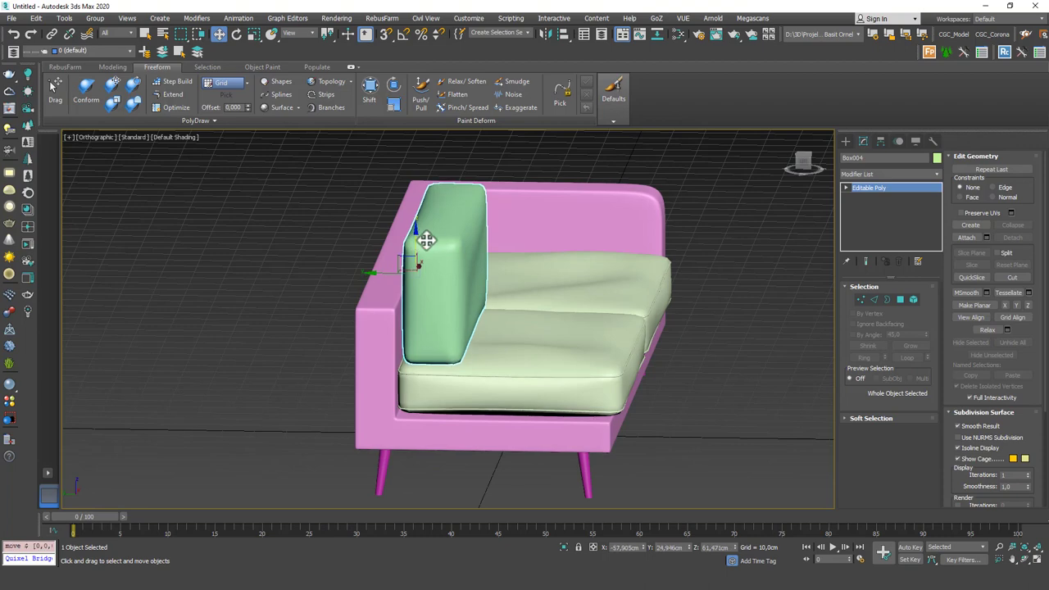
key("e")
left_click_drag(436, 237, 422, 225)
key("w")
middle_click_drag(422, 241, 407, 259, "alt")
left_click_drag(406, 259, 399, 265)
middle_click_drag(399, 265, 498, 270, "alt")
Display edged faces and select the front and back outline edge loops running around the back cushion
left_click(866, 172)
left_click(866, 172)
key("2")
middle_click_drag(307, 276, 346, 266, "alt")
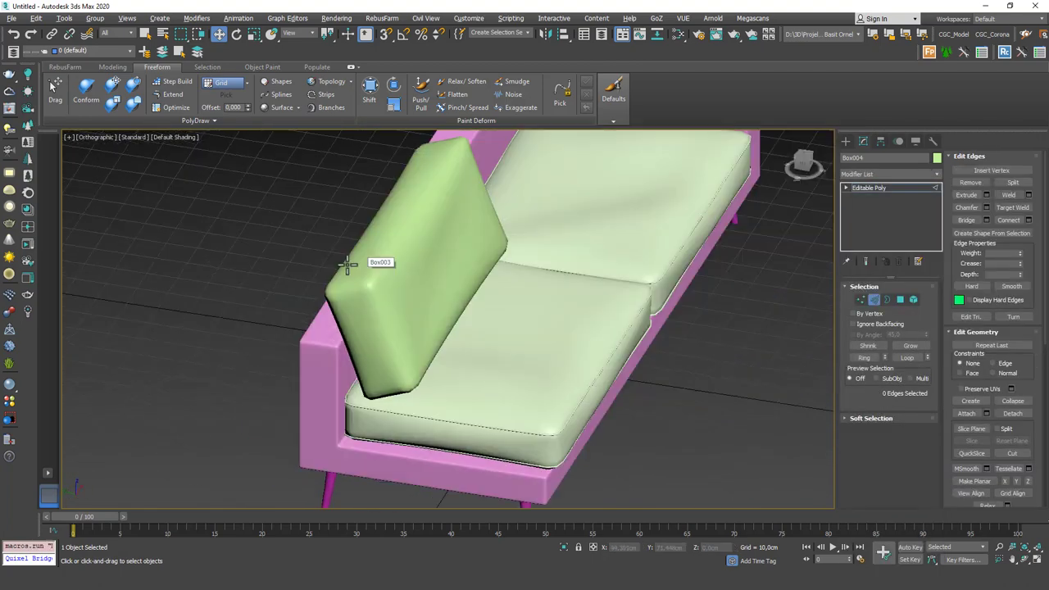
scroll(361, 278, "up", 3)
key("F4")
scroll(390, 291, "up", 4)
double_click(404, 272)
double_click(282, 297, "ctrl")
middle_click_drag(296, 301, 559, 339, "alt")
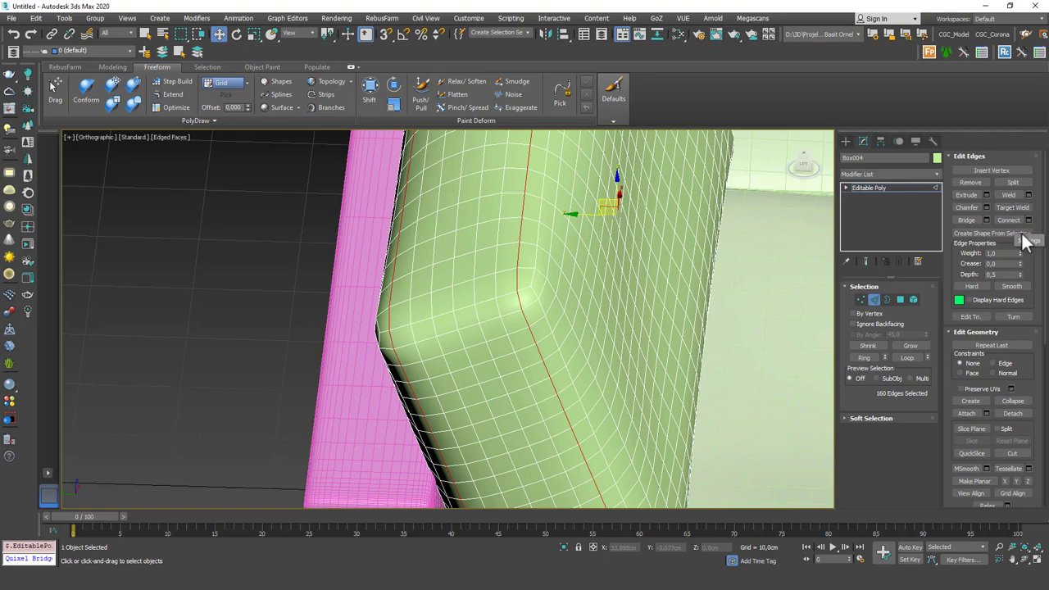
Create a linear shape from the selected edge loops and attach it to the back cushion as piping
left_click(1022, 234)
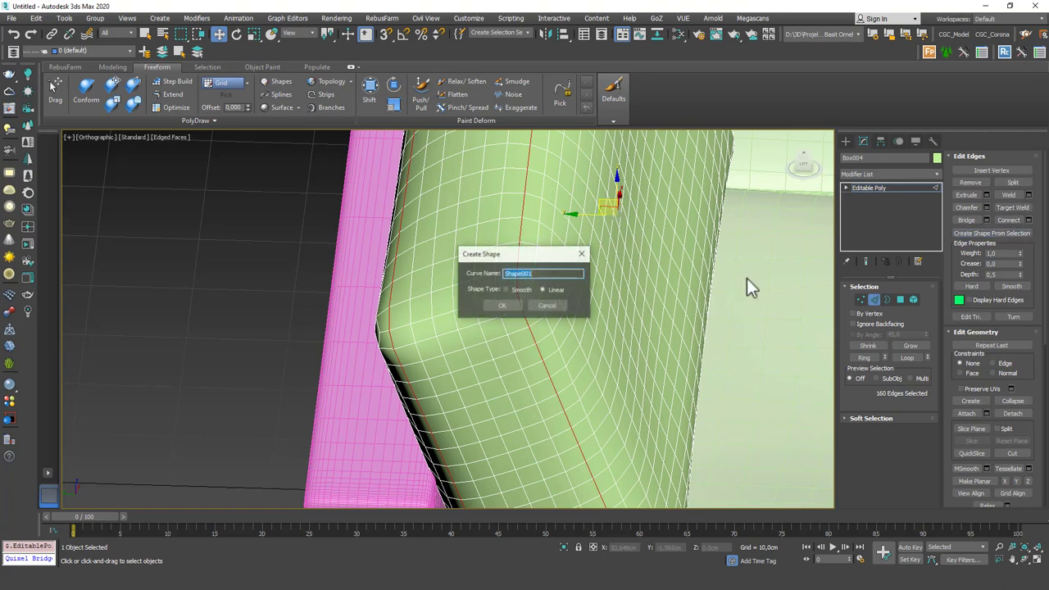
left_click(529, 305)
left_click(898, 188)
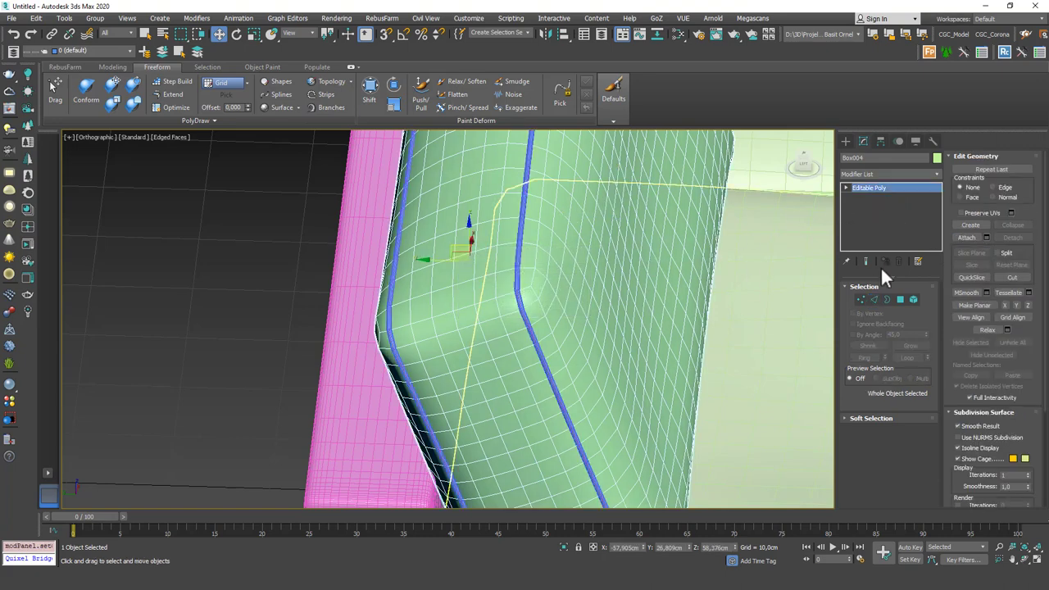
left_click(966, 238)
left_click(524, 314)
Add a TurboSmooth modifier to the back cushion with its piping
left_click(904, 174)
type("tu")
key("Return")
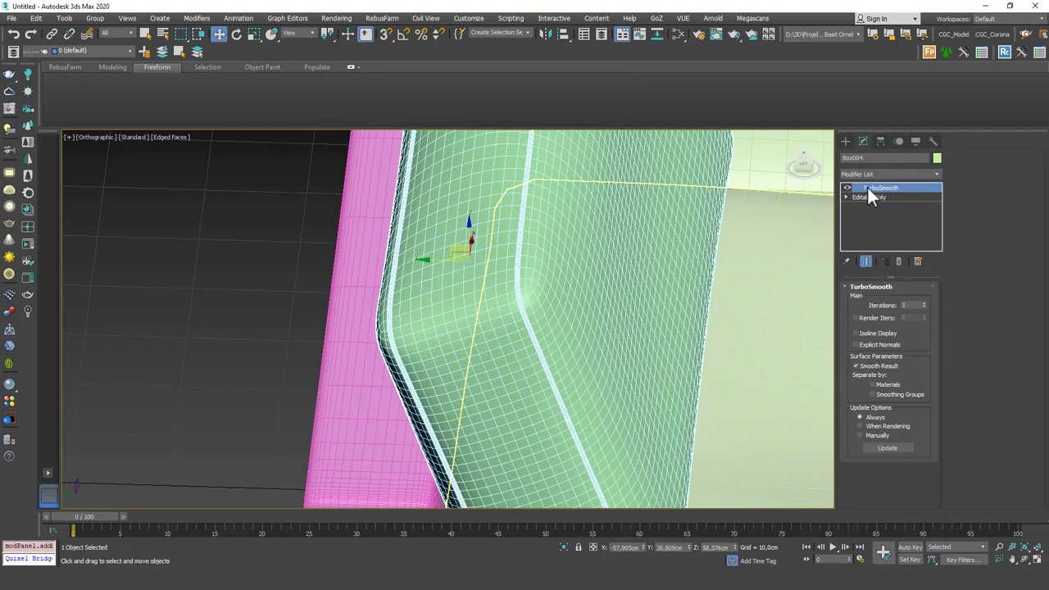
Clone the piped back cushion sideways so the copy sits beside it above the second seat cushion
scroll(655, 263, "down", 6)
middle_click_drag(712, 251, 535, 307, "alt")
scroll(599, 292, "down", 2)
left_click_drag(538, 283, 752, 268, "shift")
left_click(534, 338)
Turn off the edged-face display and switch to a perspective view of the whole sofa
scroll(582, 344, "down", 3)
middle_click_drag(611, 361, 554, 354)
key("F4")
left_click(662, 429)
mouse_move(696, 393)
middle_mouse_down("alt")
mouse_move(681, 351)
mouse_move(740, 351)
mouse_move(685, 354)
middle_mouse_up("alt")
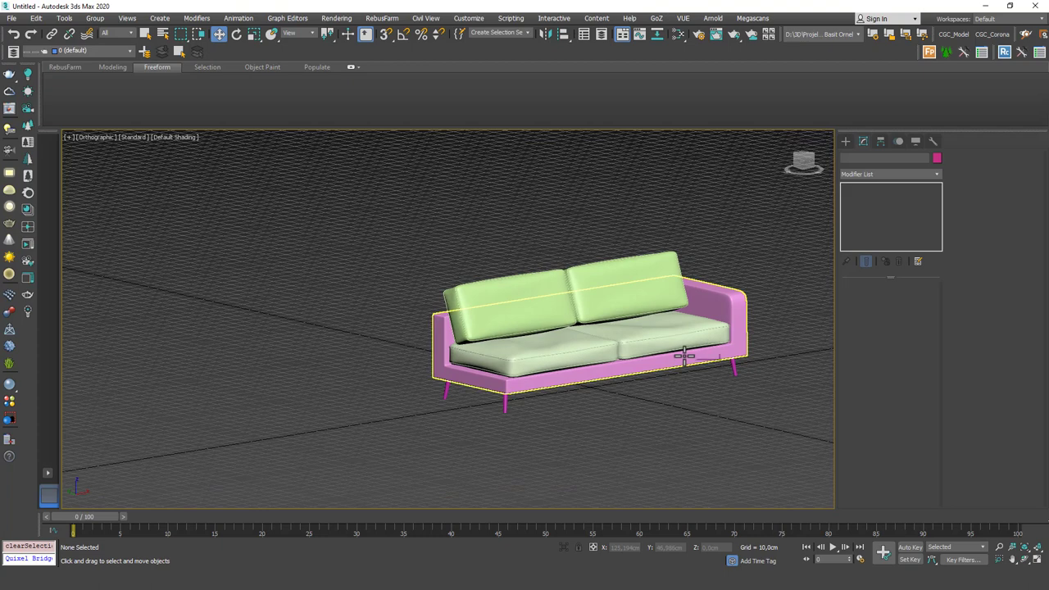
key("p")
middle_click_drag(480, 311, 429, 284, "alt")
scroll(422, 242, "up", 3)
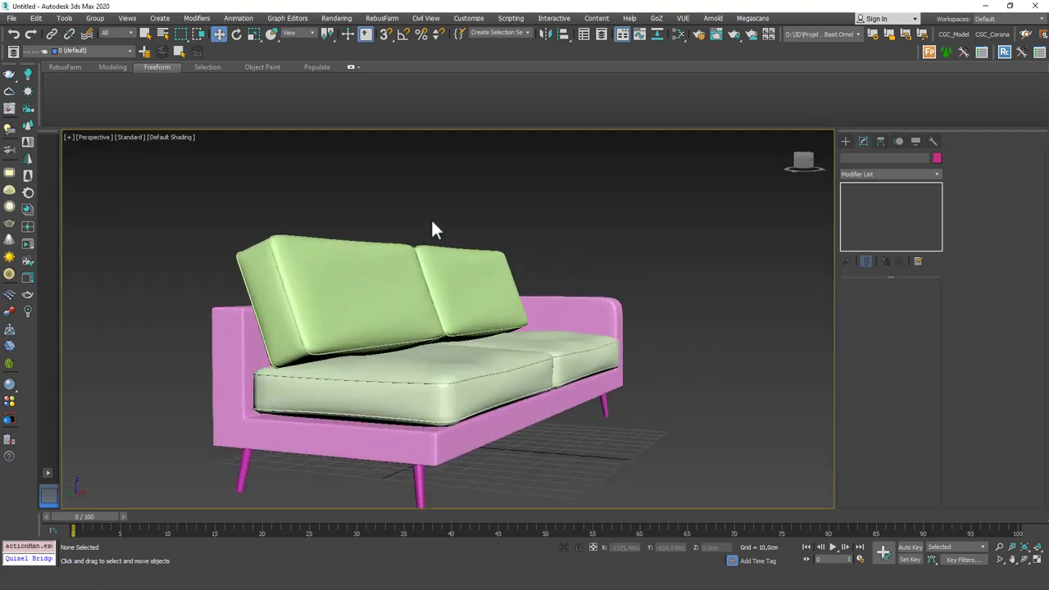
Select both back cushions and scale them slightly in the Local coordinate system
left_click_drag(422, 242, 462, 307)
middle_click_drag(429, 306, 400, 283, "alt")
left_click(470, 195)
left_click(429, 241)
left_click(398, 275, "ctrl")
right_click(423, 261)
mouse_move(480, 260)
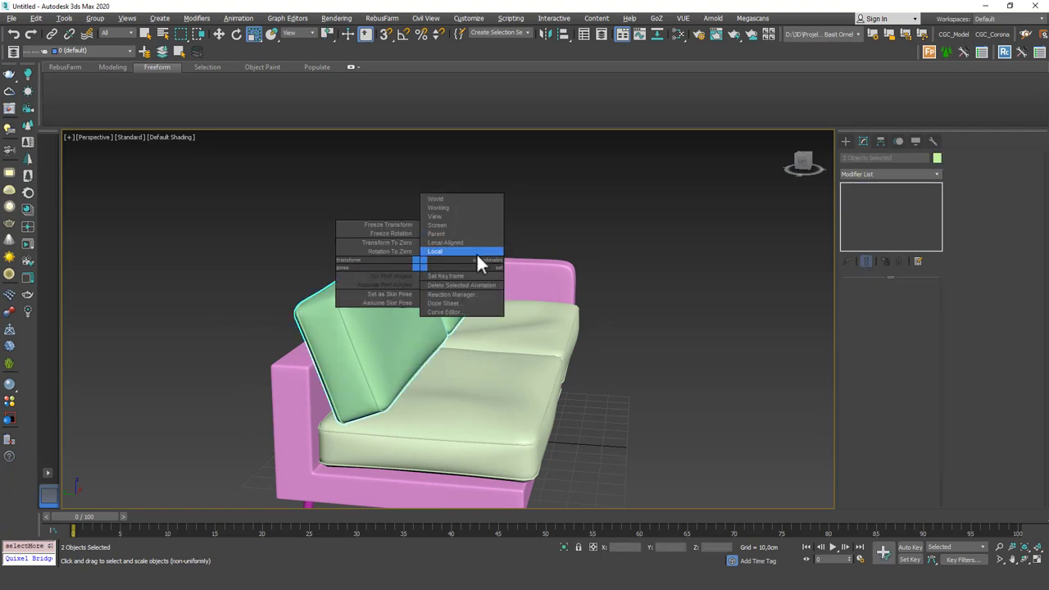
left_click(603, 219)
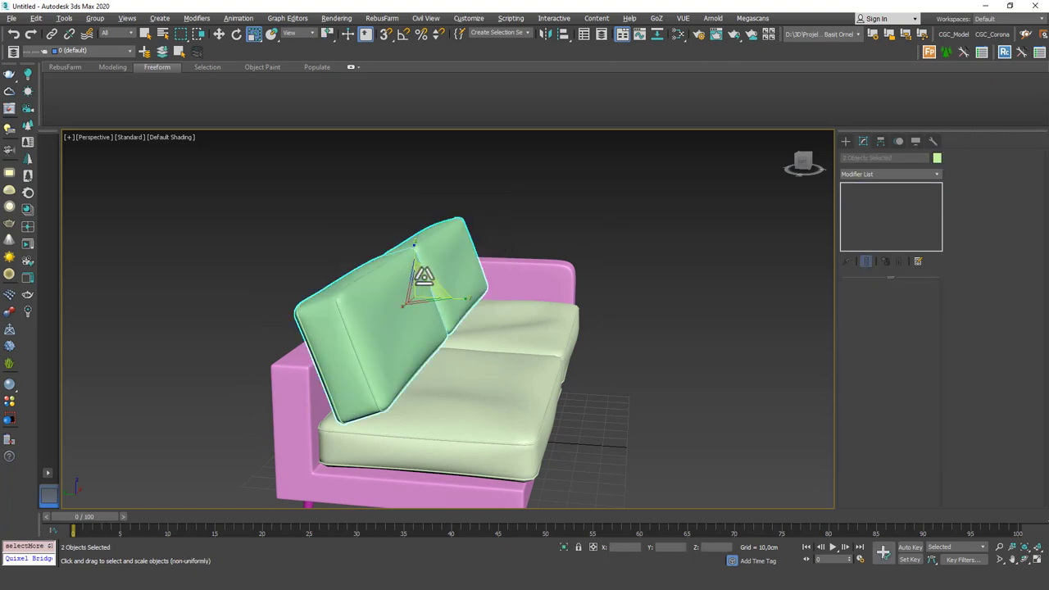
right_click(438, 263)
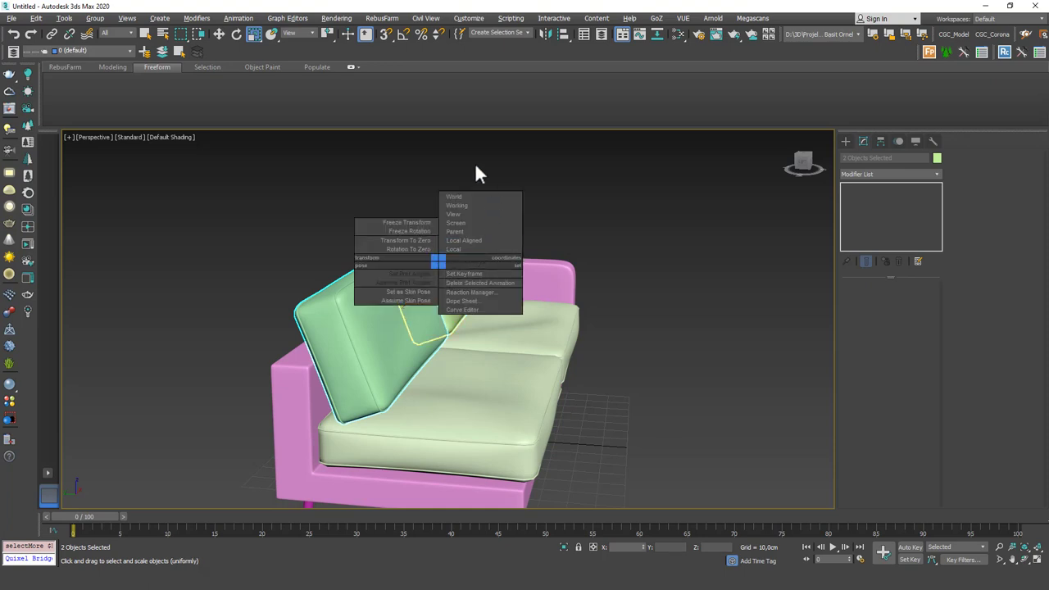
left_click(457, 249)
left_click_drag(484, 257, 483, 261)
Move both back cushions slightly toward the backrest
middle_click_drag(484, 260, 442, 279, "alt")
key("w")
left_click_drag(385, 298, 382, 298)
middle_click_drag(456, 287, 389, 298, "alt")
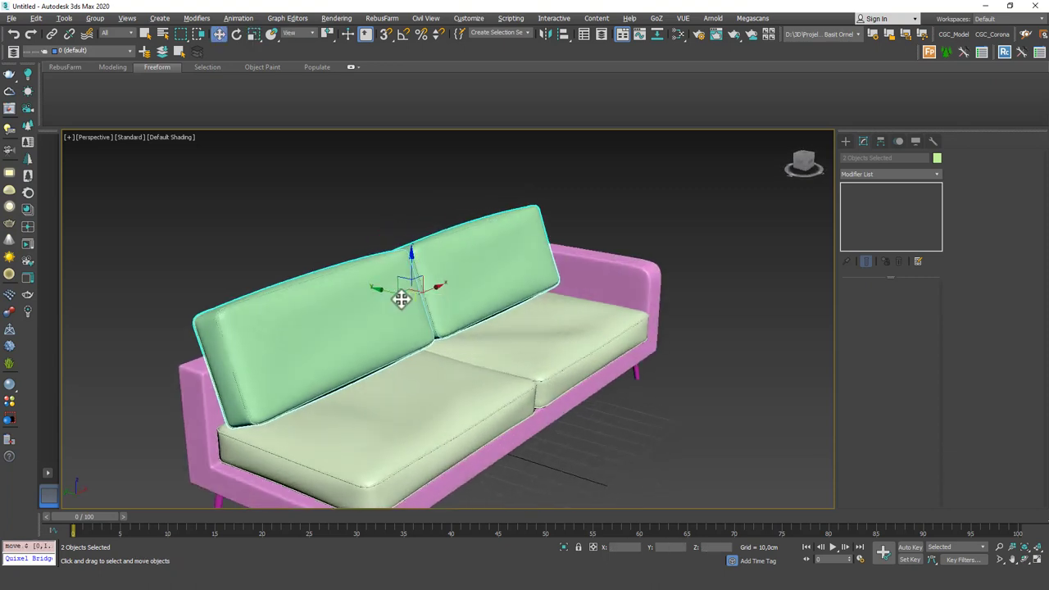
Examine the back cushions' fit and the sofa frame around the armrest
scroll(211, 334, "up", 3)
scroll(224, 281, "up", 5)
scroll(229, 282, "down", 10)
middle_click_drag(532, 279, 478, 262, "alt")
left_click(642, 209)
scroll(532, 298, "down", 3)
scroll(492, 271, "up", 4)
left_click(726, 304)
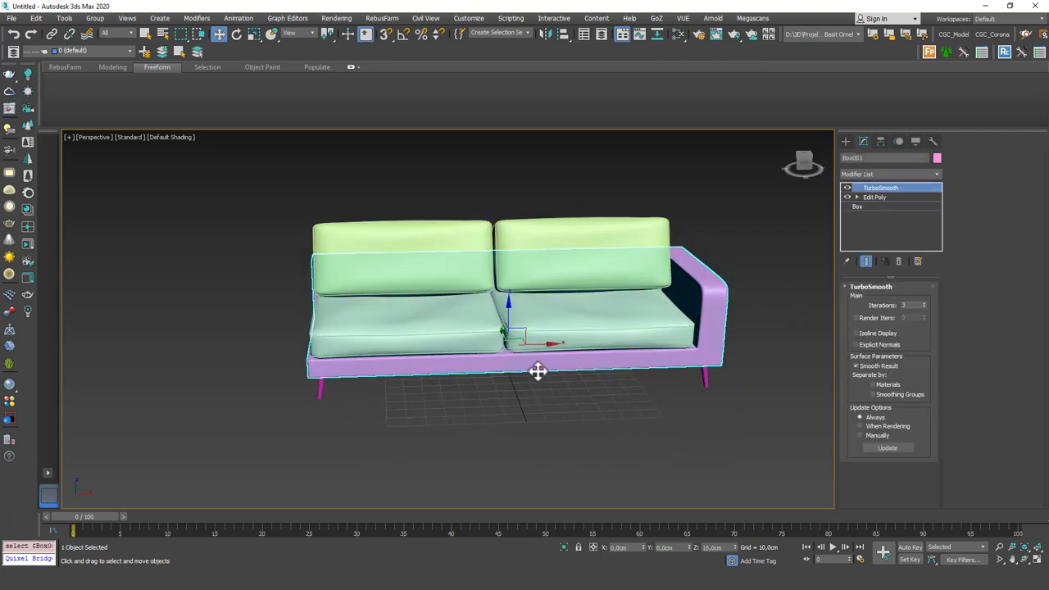
middle_click_drag(576, 368, 721, 305, "alt")
scroll(721, 305, "up", 3)
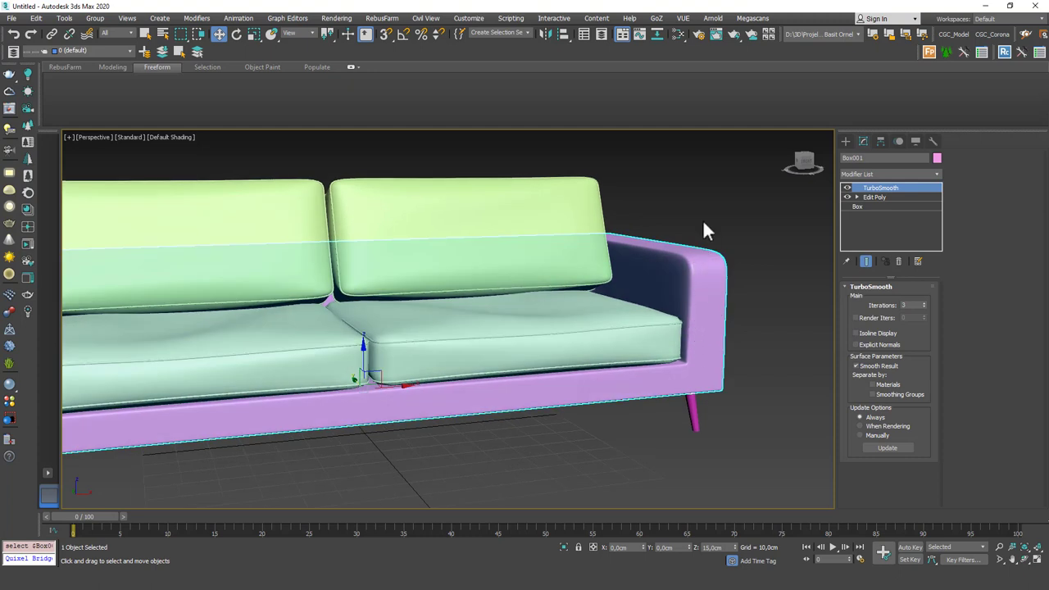
Switch to the int1.max scene to examine the reference sofa's armrest and frame, and return to the untitled scene
key("alt+Tab")
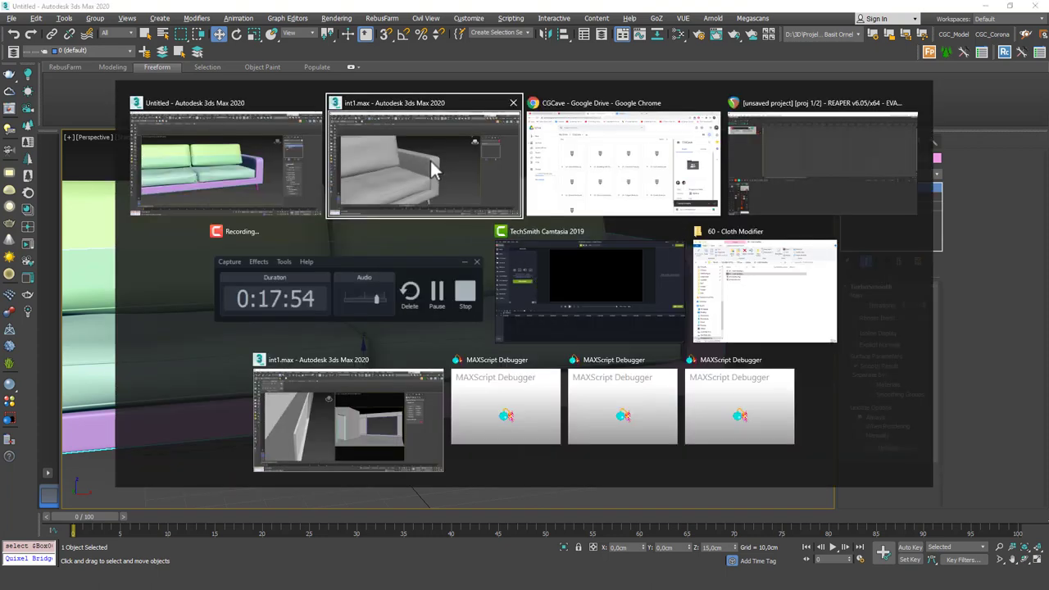
scroll(594, 315, "down", 5)
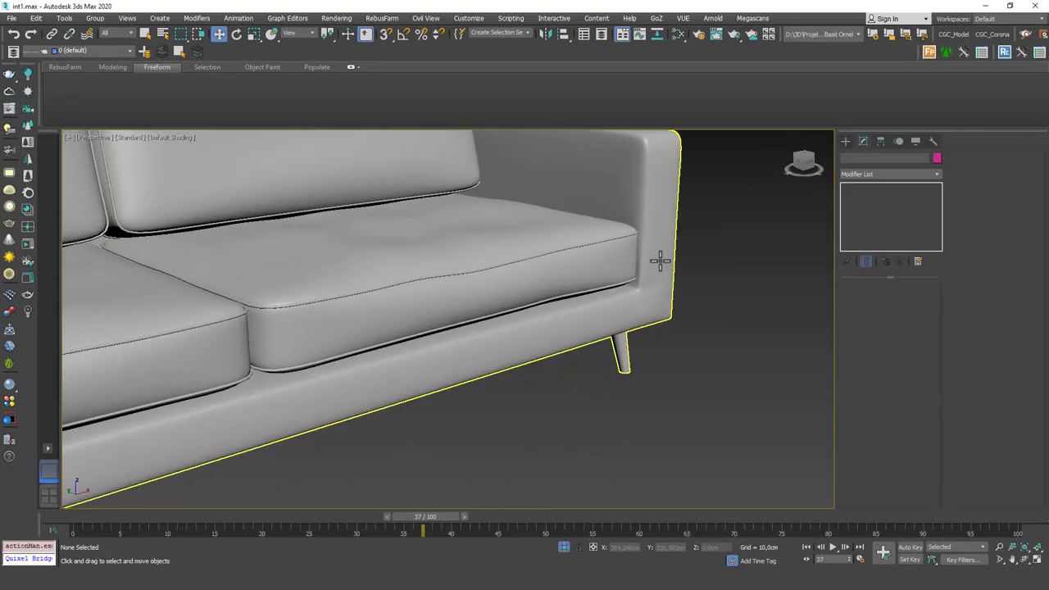
middle_click_drag(632, 293, 509, 316, "alt")
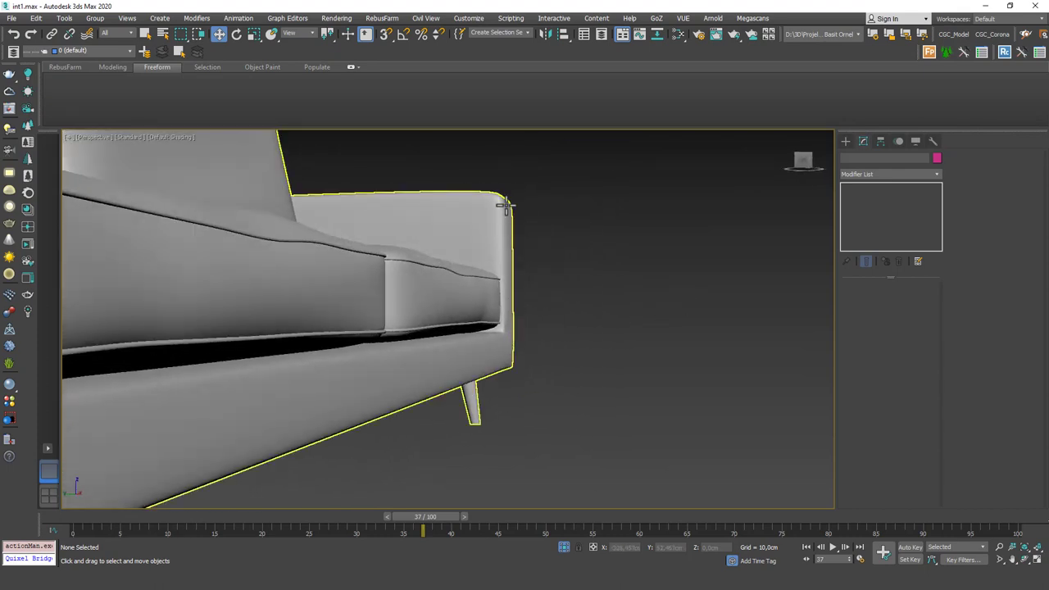
key("alt+Tab")
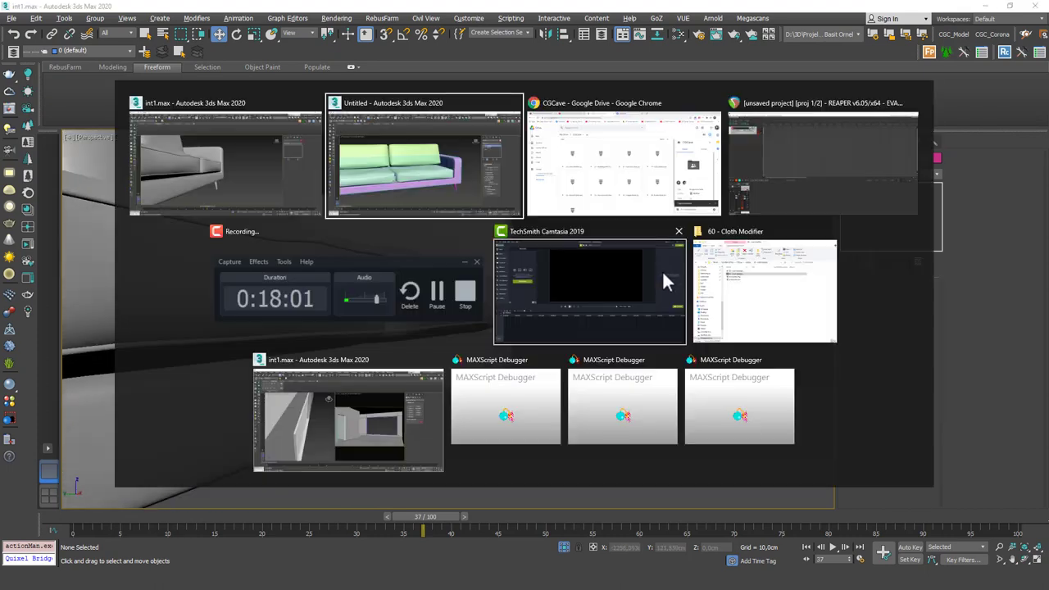
left_click(434, 168)
Add a Cloth modifier above the TurboSmooth on the sofa frame
middle_click_drag(691, 255, 707, 281, "alt")
left_click(741, 265)
left_click(723, 272)
left_click(880, 175)
type("cl")
key("Return")
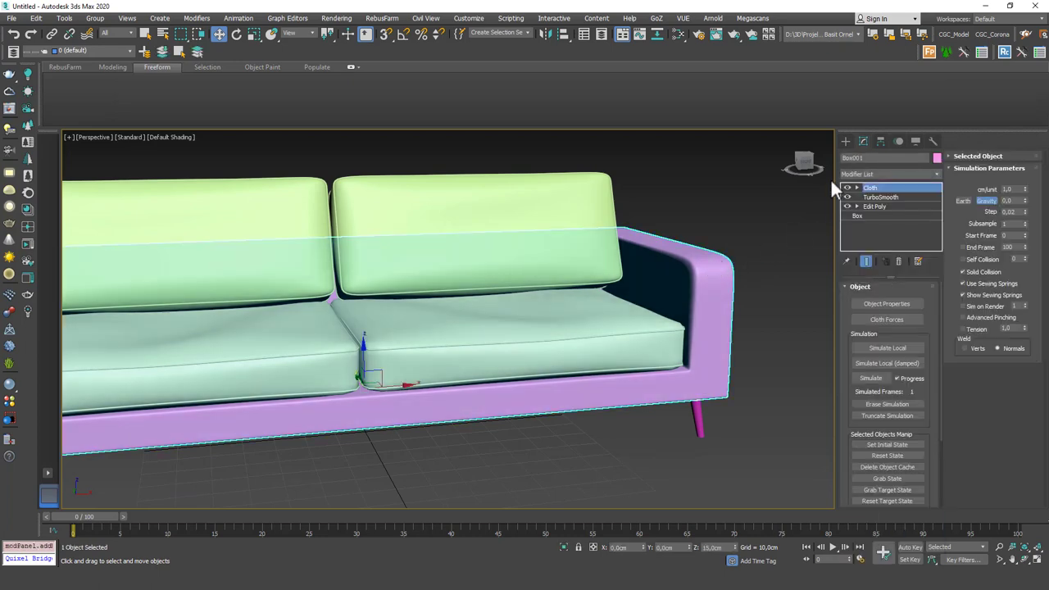
Define the sofa frame as cloth in its object properties and simulate it up to frame 11
left_click(886, 303)
left_click(498, 126)
left_click(423, 462)
left_click(872, 378)
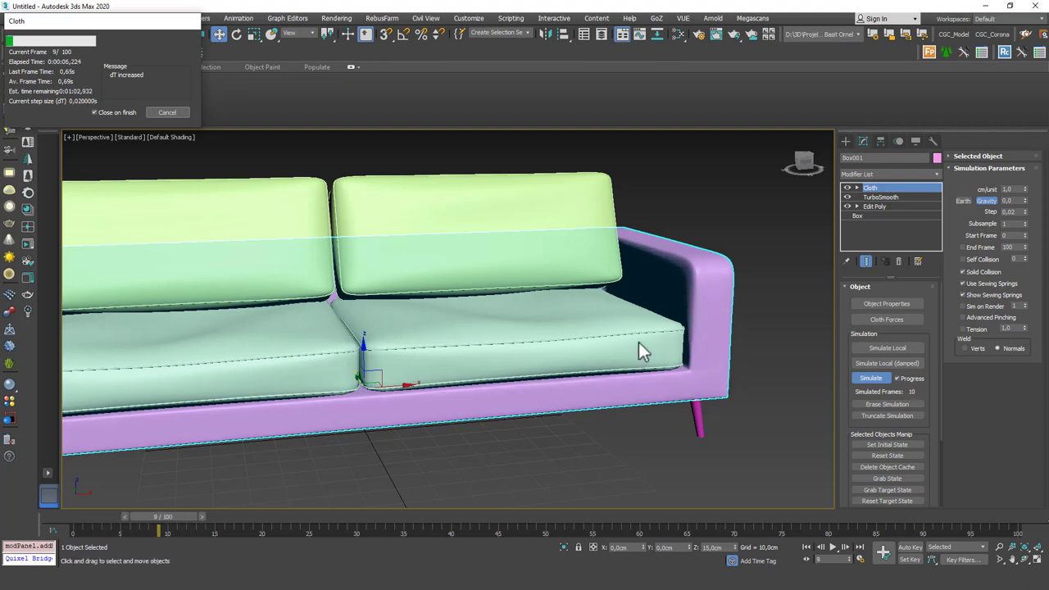
left_click(167, 113)
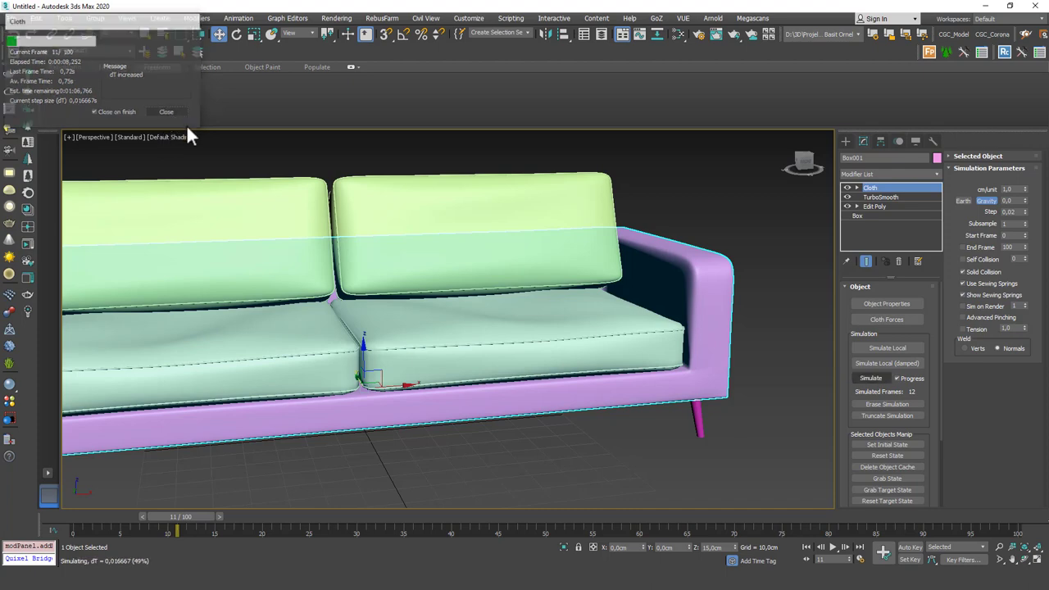
Scrub through the frame's simulated puffing and resume the Cloth simulation, stopping it at frame 27
middle_click_drag(459, 270, 648, 332, "alt")
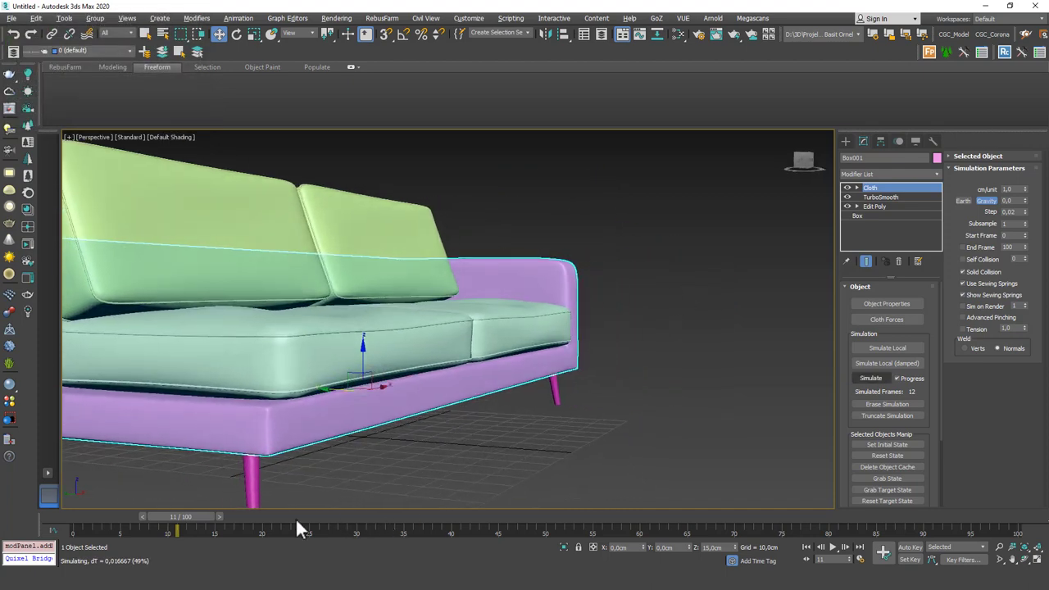
left_click_drag(189, 516, 127, 529)
mouse_move(206, 537)
left_mouse_down()
mouse_move(238, 531)
mouse_move(222, 532)
left_mouse_up()
key("w")
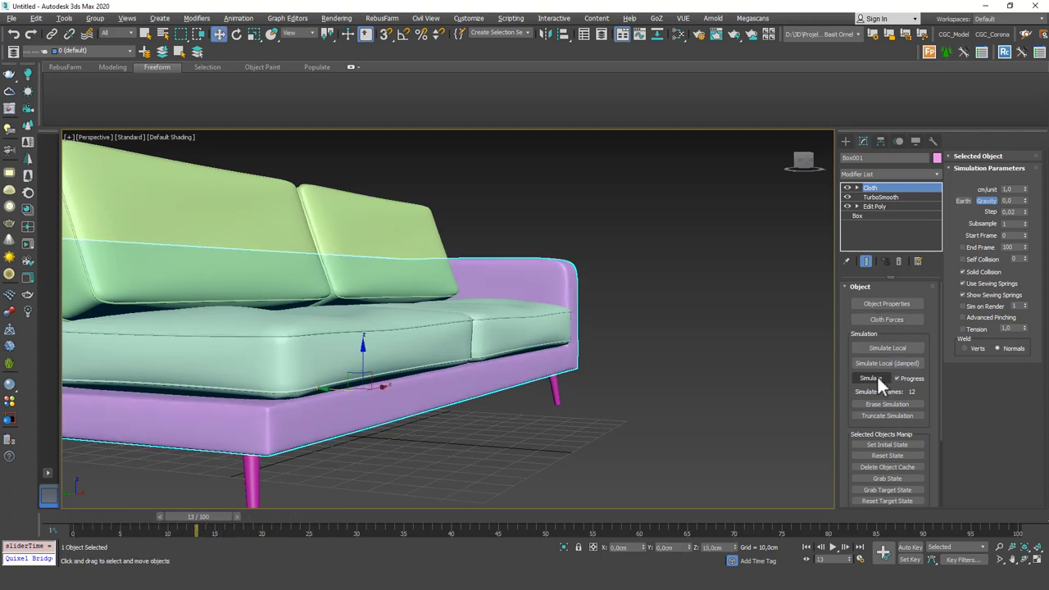
left_click(875, 377)
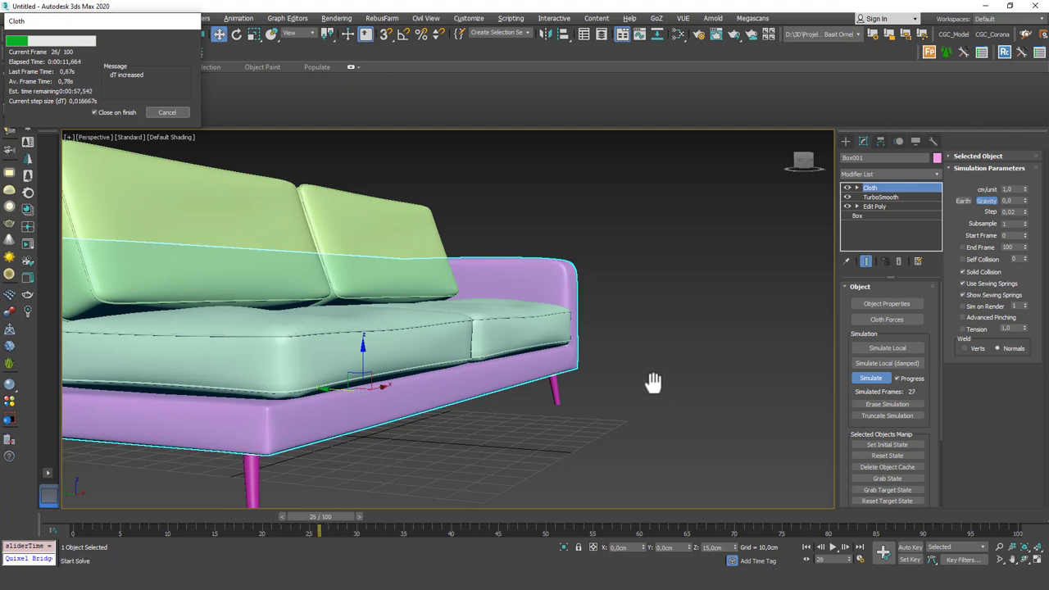
left_click(168, 112)
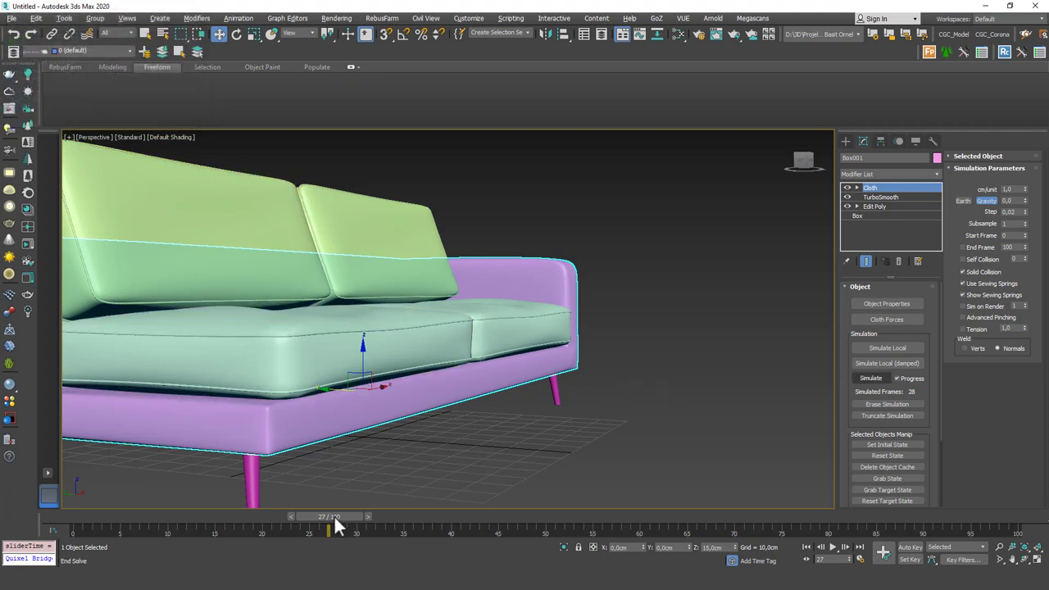
Move the timeline to frame 36 and convert the puffed sofa frame to Editable Poly
left_click_drag(333, 516, 402, 515)
key("z")
middle_click_drag(555, 333, 531, 329, "alt")
right_click(584, 284)
mouse_move(646, 401)
left_click(721, 413)
Examine the softened edges and corners of the sofa frame around the seat cushion
scroll(271, 324, "up", 5)
middle_click_drag(270, 324, 225, 316, "alt")
scroll(276, 350, "up", 3)
middle_click_drag(274, 358, 260, 361, "alt")
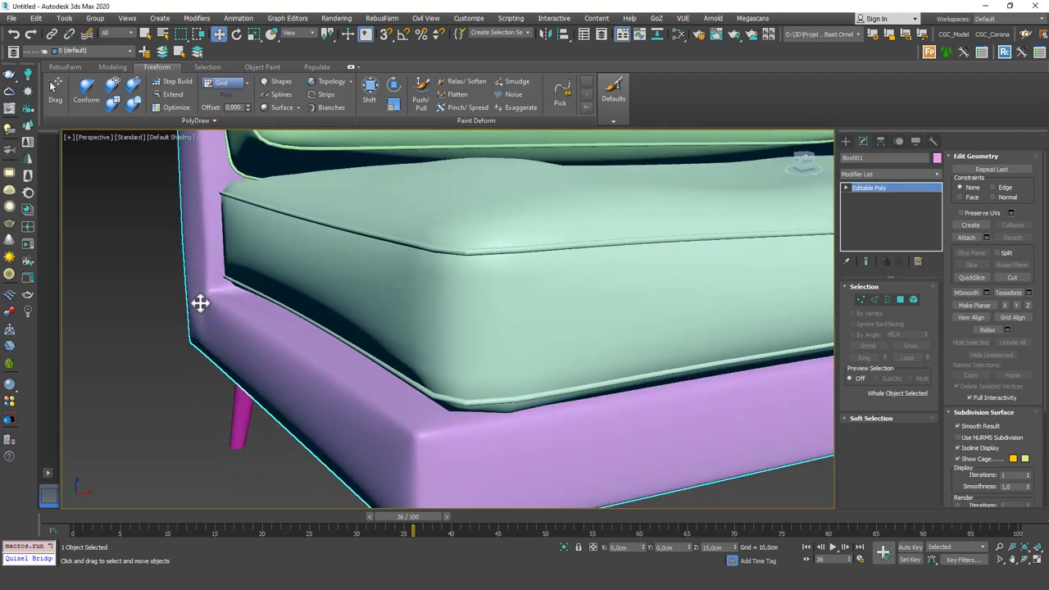
middle_click_drag(273, 339, 487, 365, "alt")
scroll(413, 358, "down", 3)
scroll(413, 358, "down", 6)
Select all sofa parts and assign them one light grey object color
left_click(677, 238)
left_click_drag(681, 222, 402, 381)
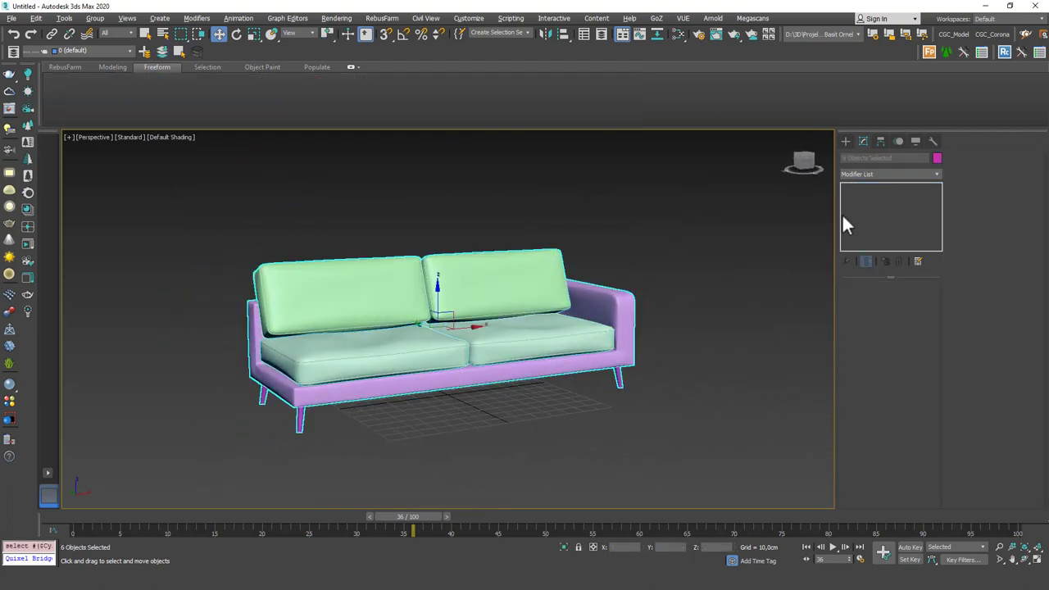
left_click(938, 159)
left_click(534, 236)
left_click(561, 265)
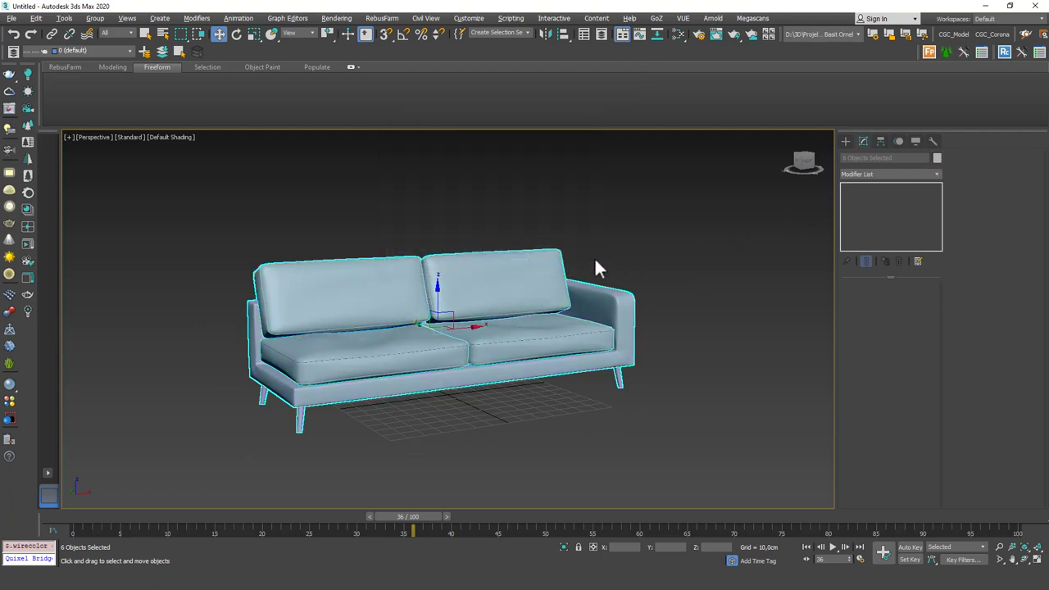
Group all the selected sofa parts under the name Sofa1
right_click(583, 259)
left_click(605, 302)
type("Sofa")
key("Return")
left_click(695, 275)
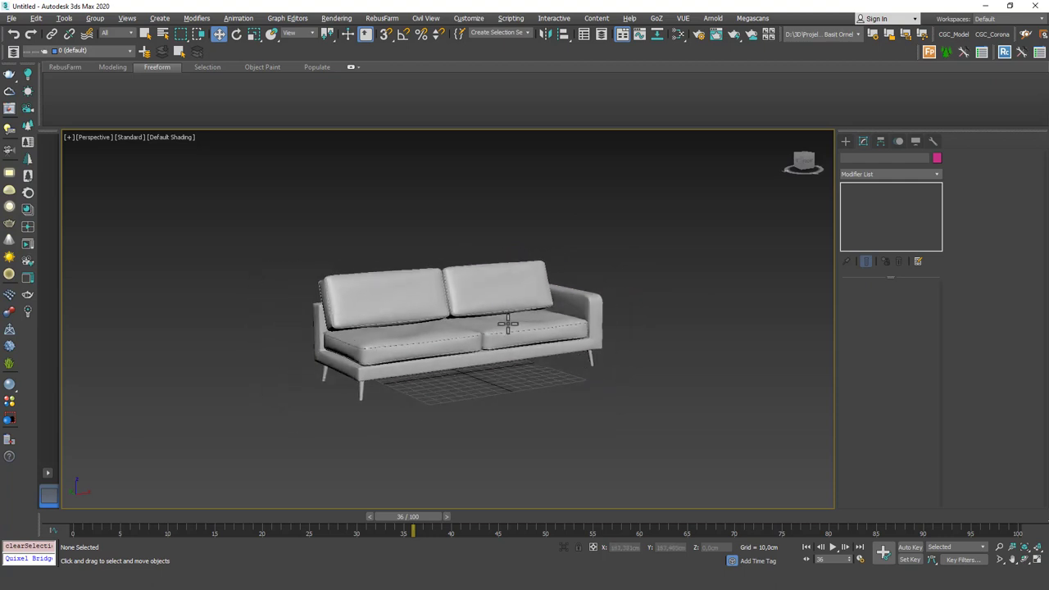
middle_click_drag(508, 323, 525, 293)
scroll(516, 314, "up", 5)
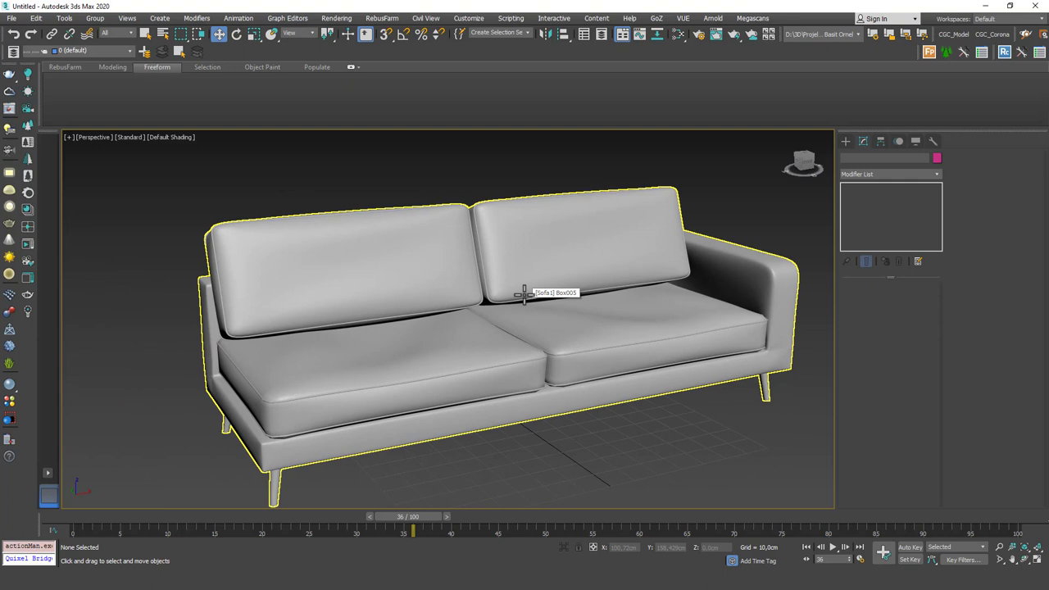
Start saving the scene, create a folder named 3D Lib on the Desktop, and open it
key("ctrl+s")
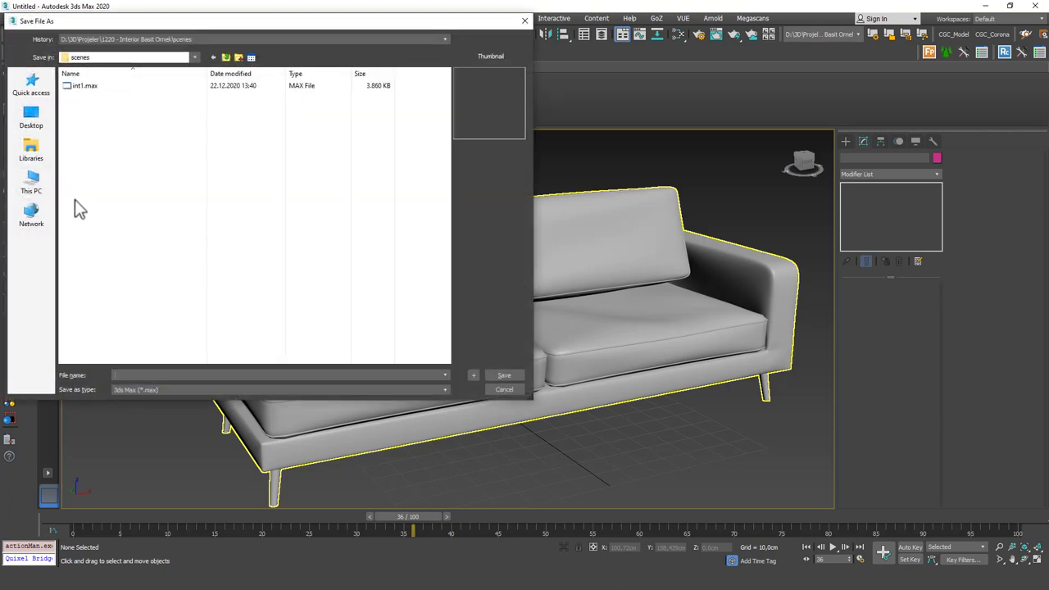
left_click(35, 123)
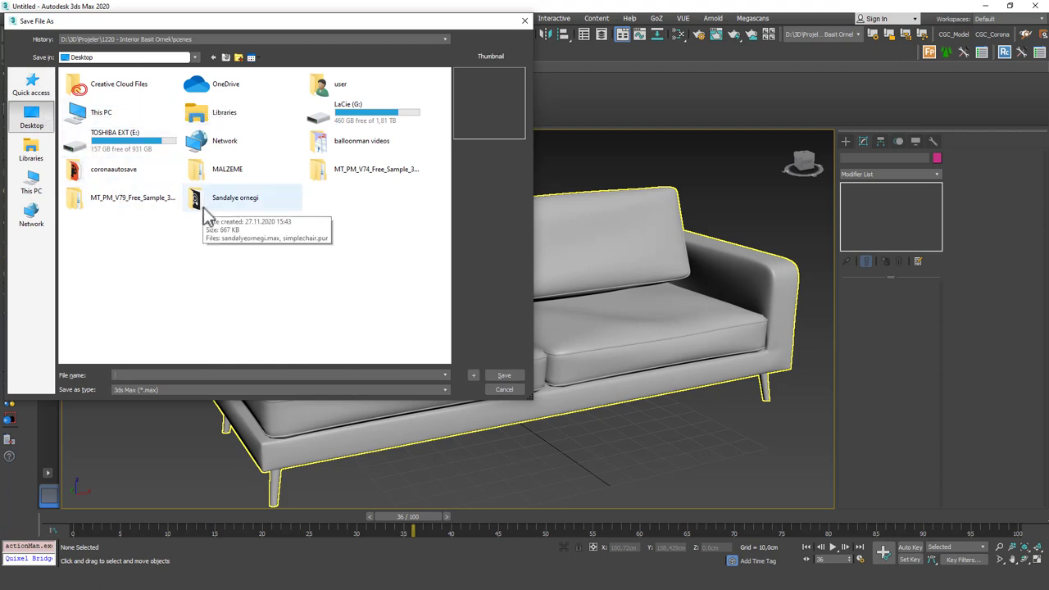
right_click(262, 272)
mouse_move(250, 382)
left_click(285, 384)
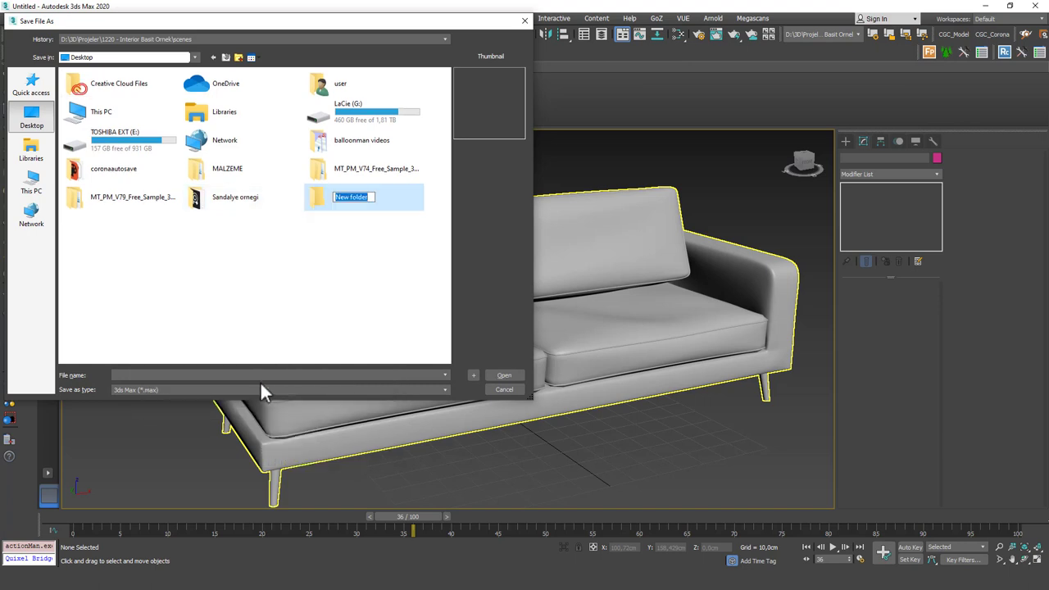
type("3D Lib")
key("Return")
key("Return")
Create a folder named Models inside 3D Lib and open it
right_click(133, 138)
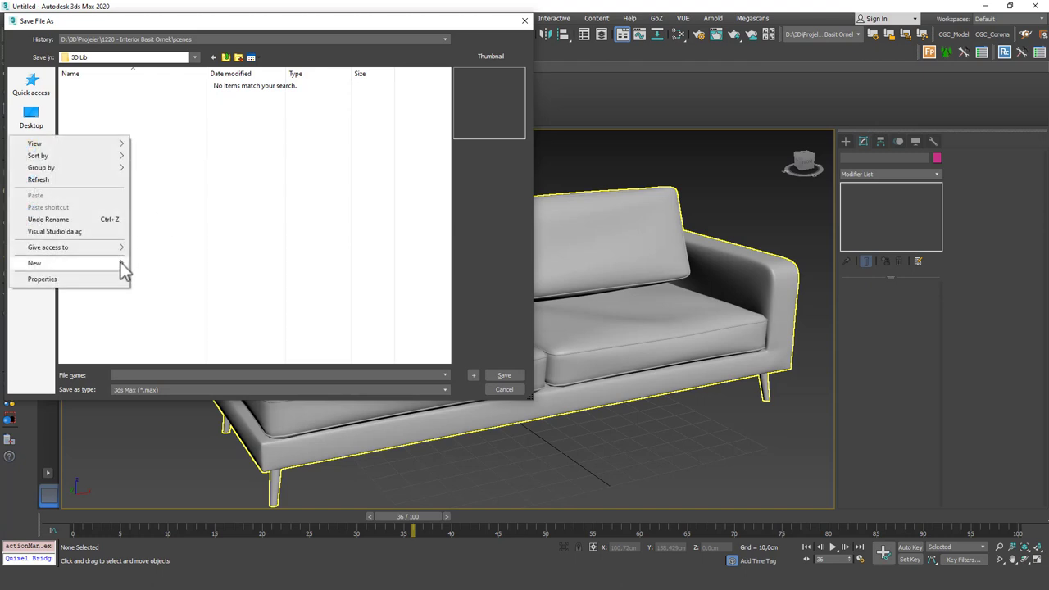
left_click(144, 270)
type("Model")
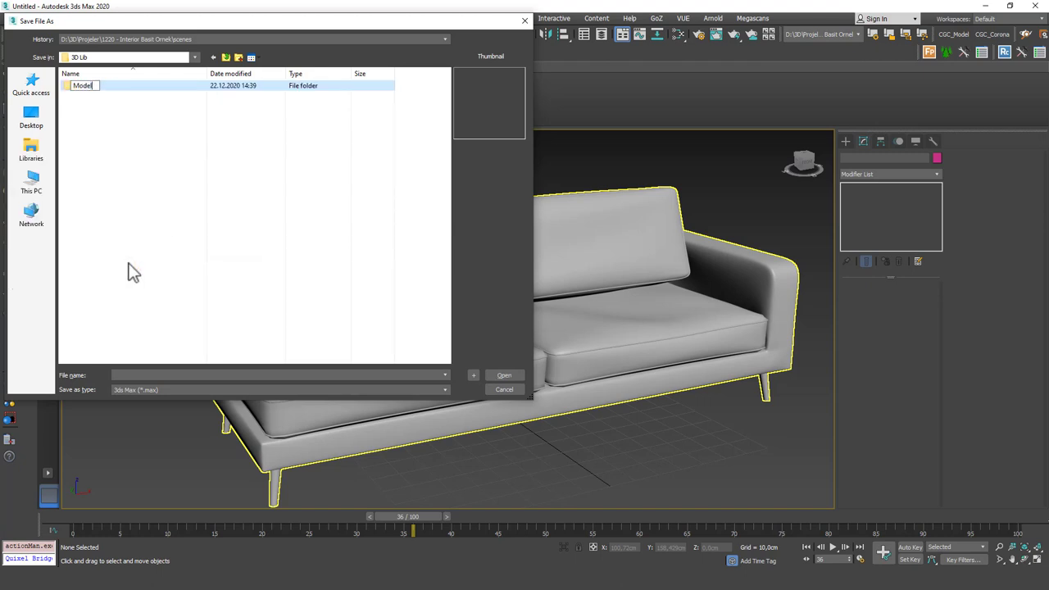
type("s")
key("Return")
double_click(82, 92)
Create a folder named Sofa inside the Models folder and open it
right_click(66, 136)
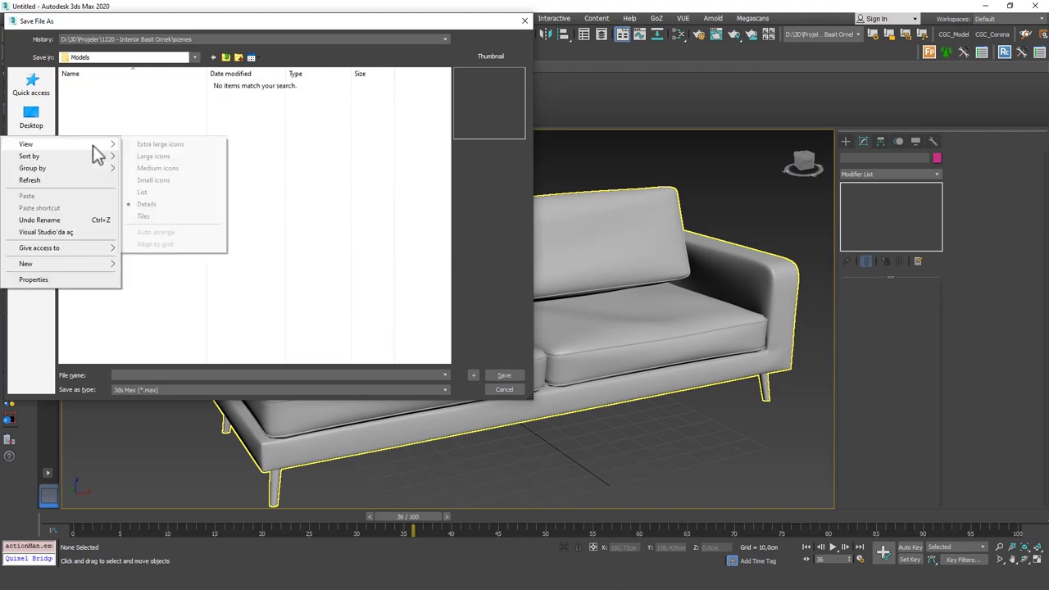
mouse_move(103, 266)
left_click(145, 270)
type("Sofa")
key("Return")
key("Return")
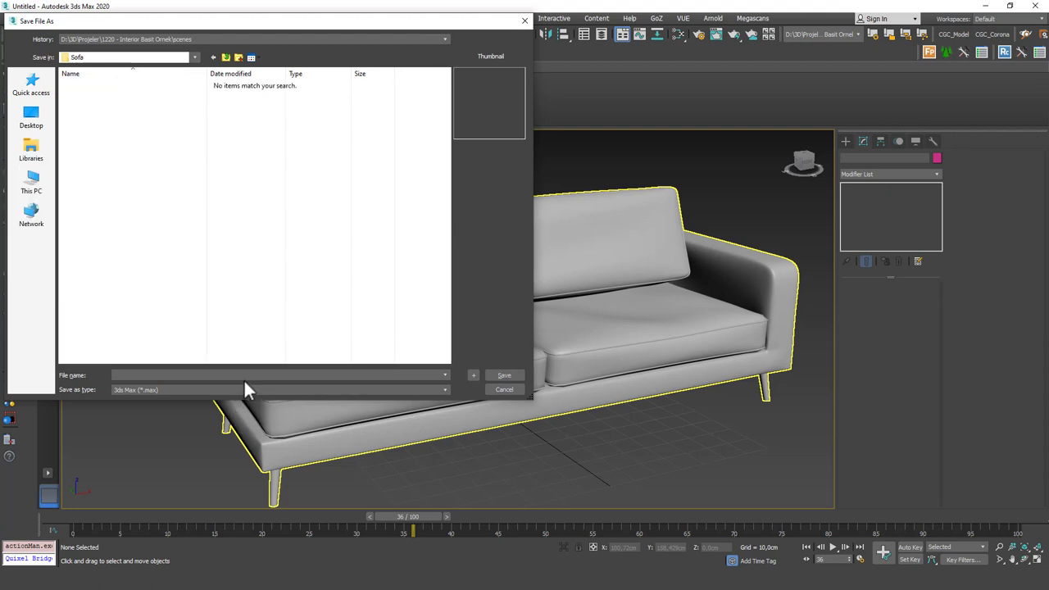
Create a folder named Sofa1 inside the Sofa folder and save the scene in it as a 3ds Max file named Sofa1
right_click(108, 210)
mouse_move(103, 306)
left_click(139, 313)
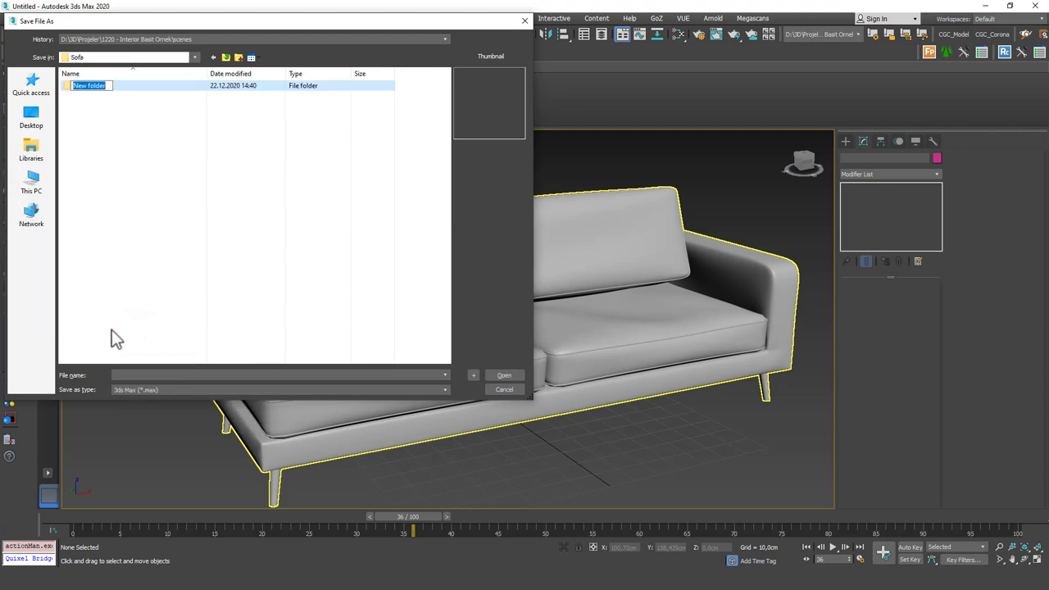
type("Sofa1")
key("Return")
key("Return")
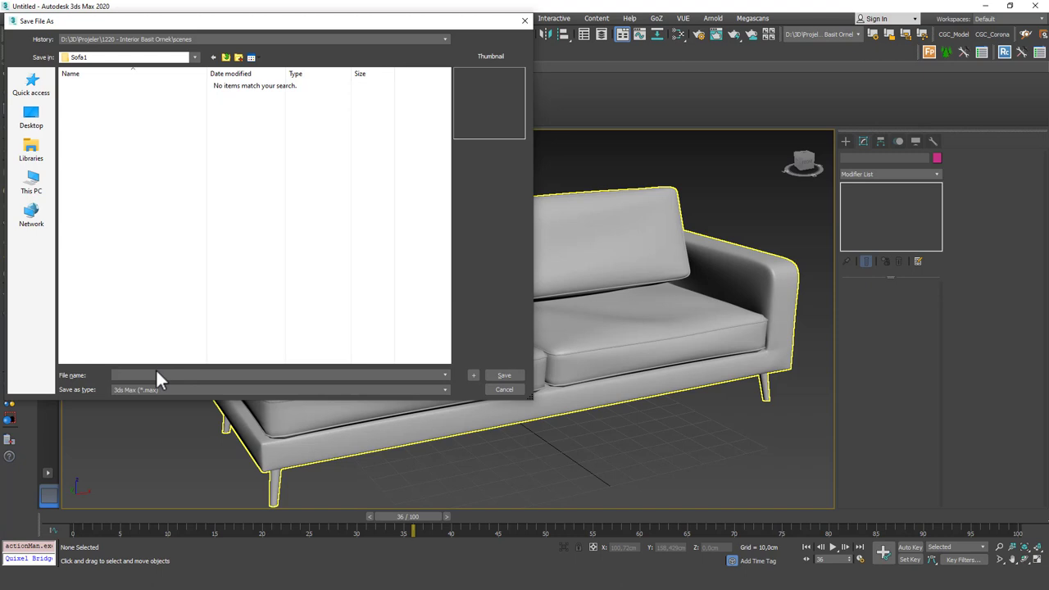
type("Sofa1")
key("Return")
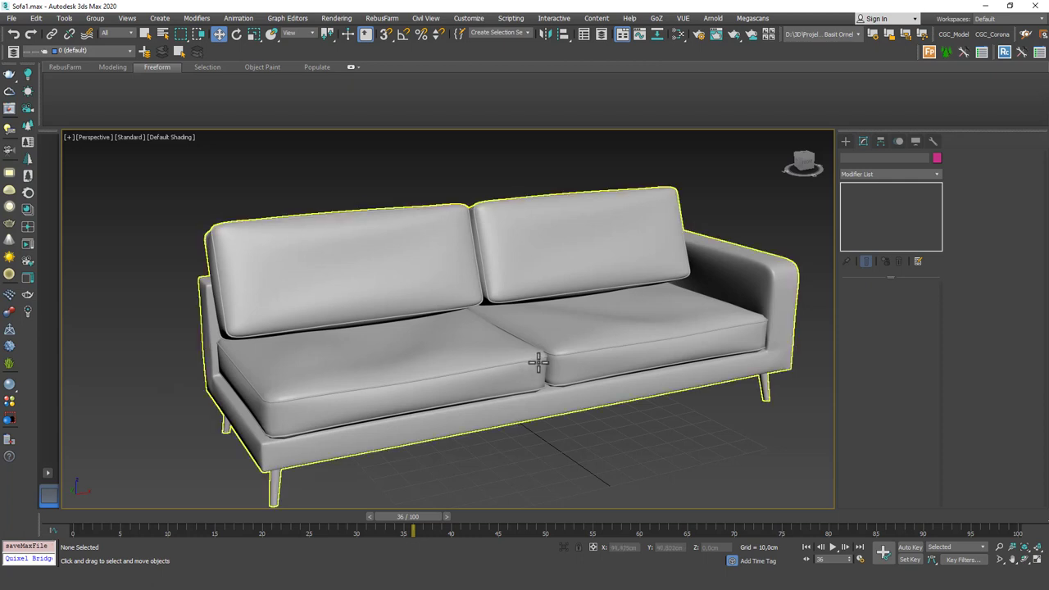
scroll(477, 336, "down", 5)
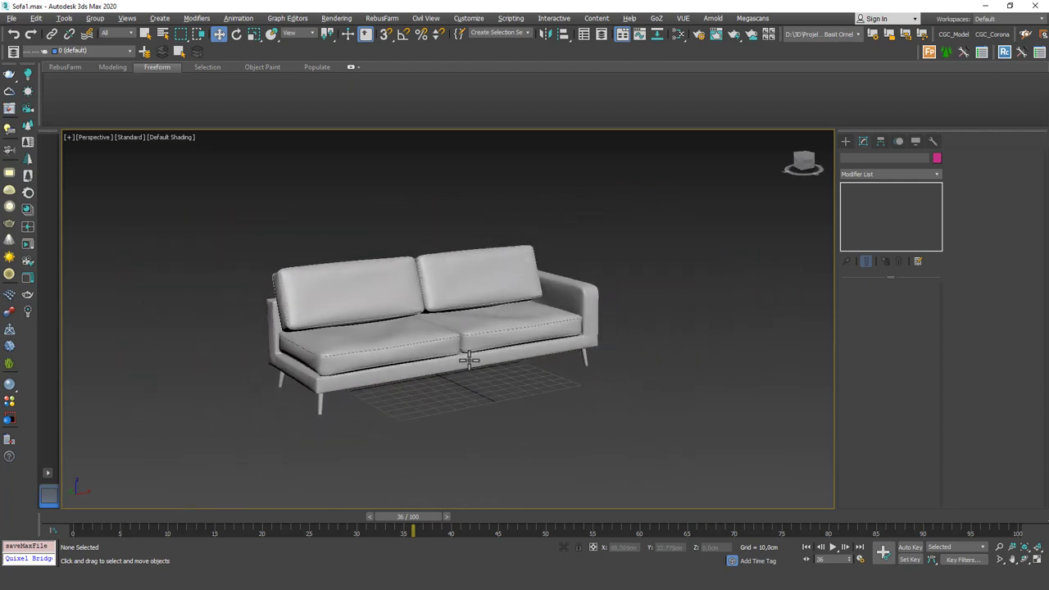
mouse_move(477, 361)
middle_mouse_down()
mouse_move(490, 358)
mouse_move(484, 346)
middle_mouse_up()
scroll(477, 352, "up", 1)
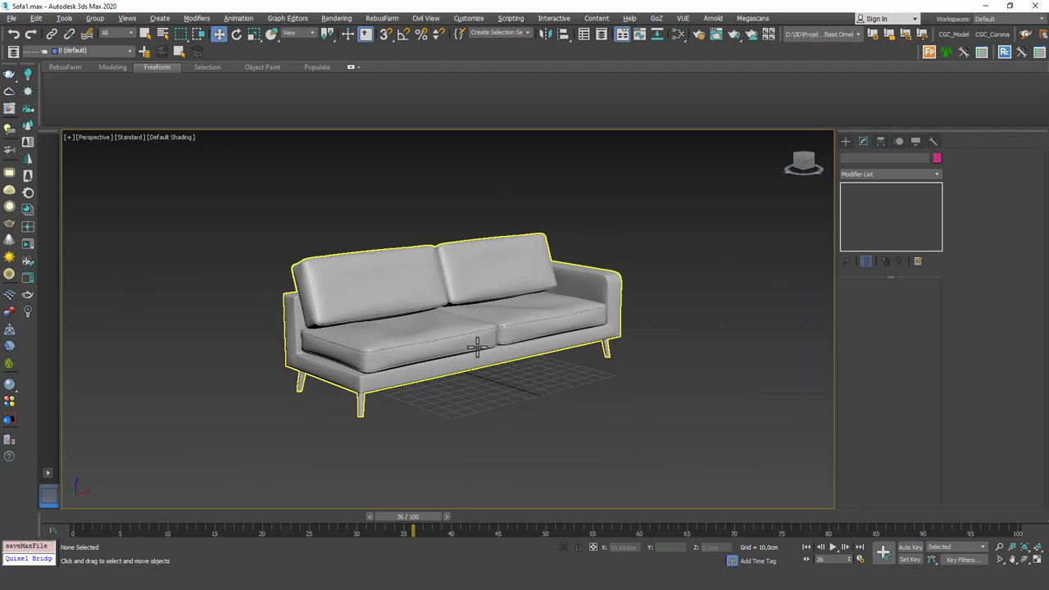
scroll(477, 347, "up", 1)
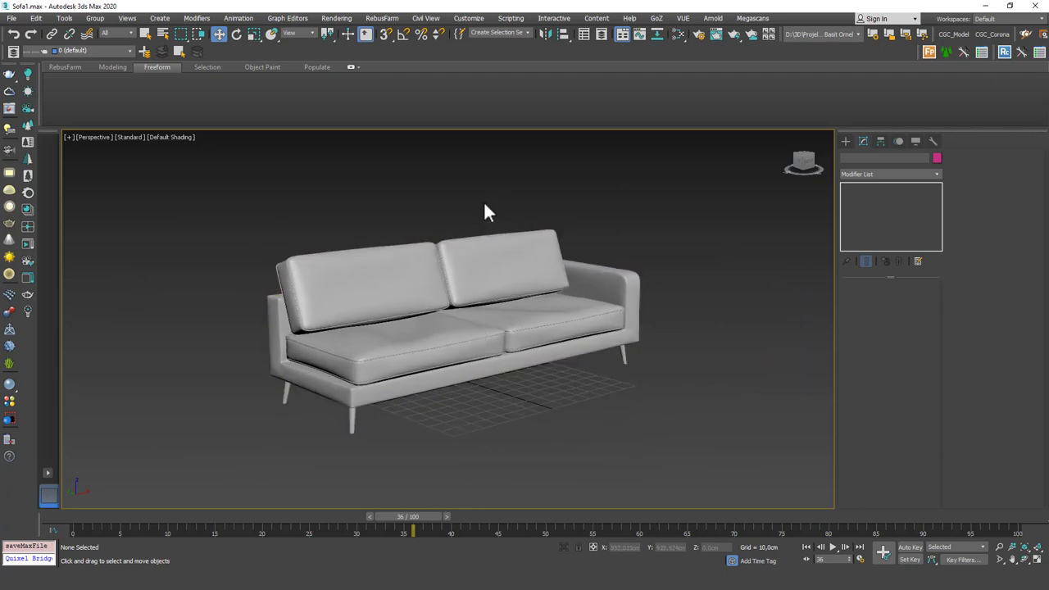